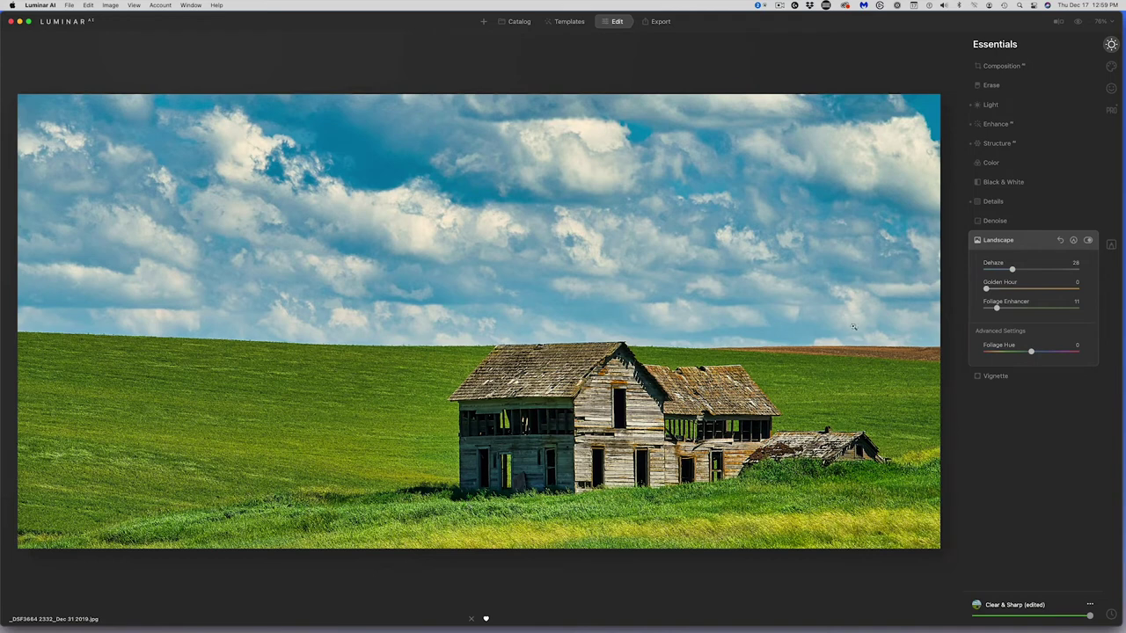
# Step: Try the Bright Blue Sky 1 replacement on the farmhouse photo, and settle on Dramatic Sky 2
pyautogui.click(1112, 66)
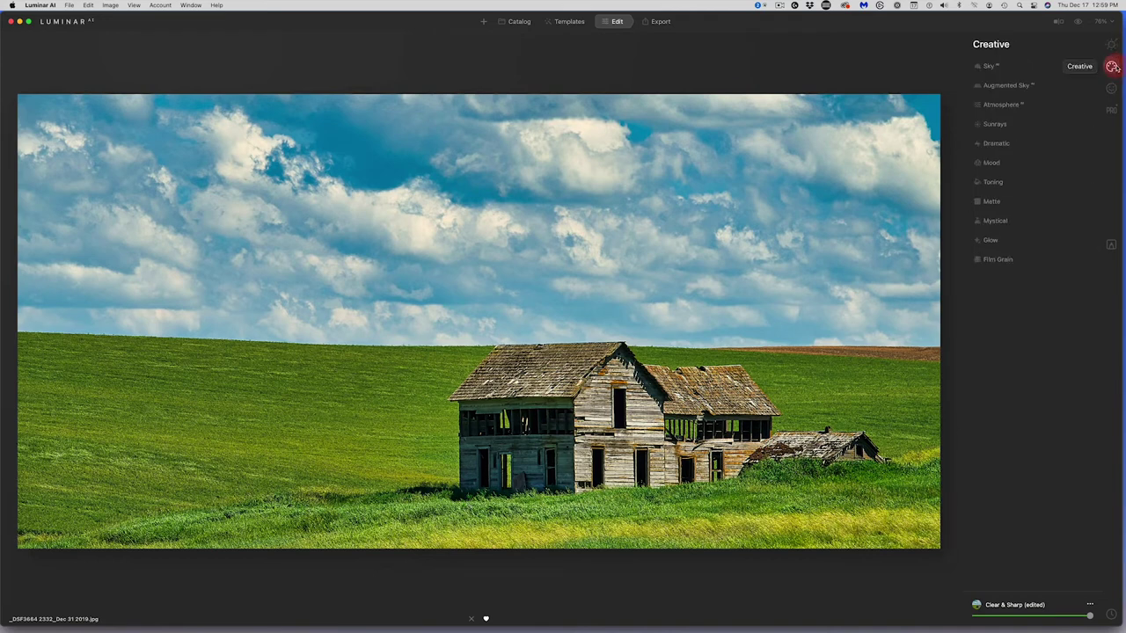
pyautogui.click(1005, 66)
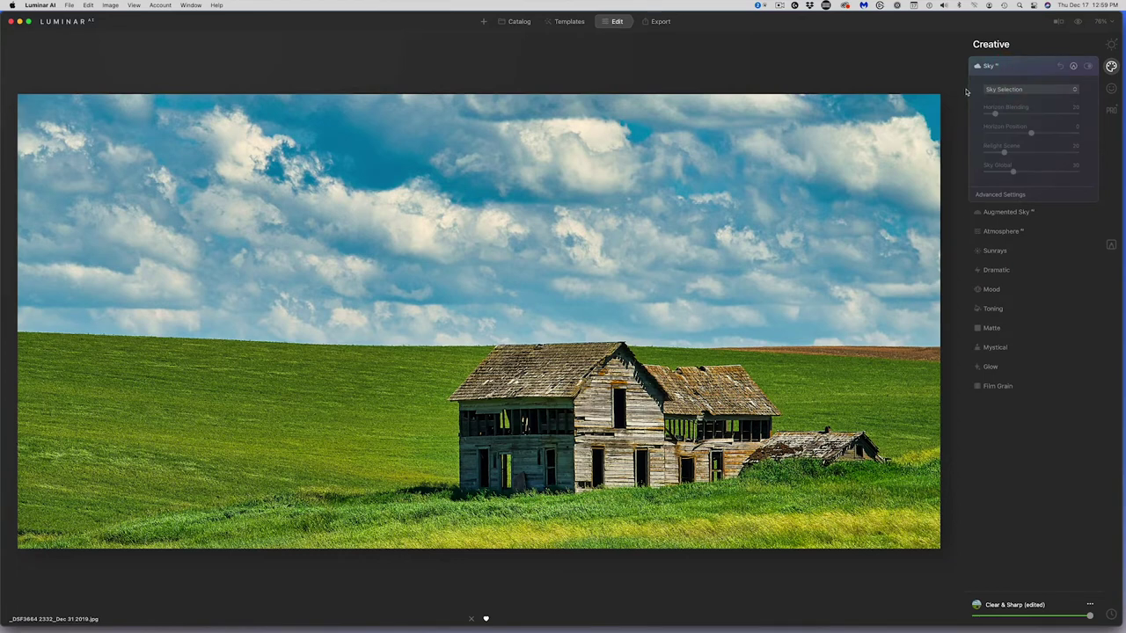
pyautogui.click(1005, 89)
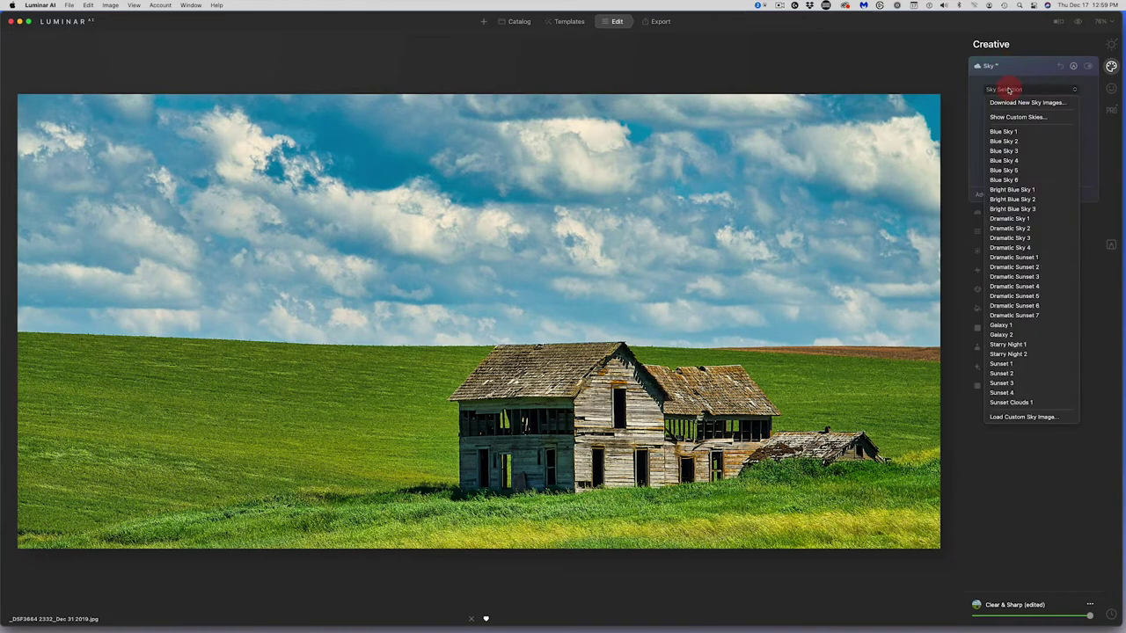
pyautogui.click(1001, 190)
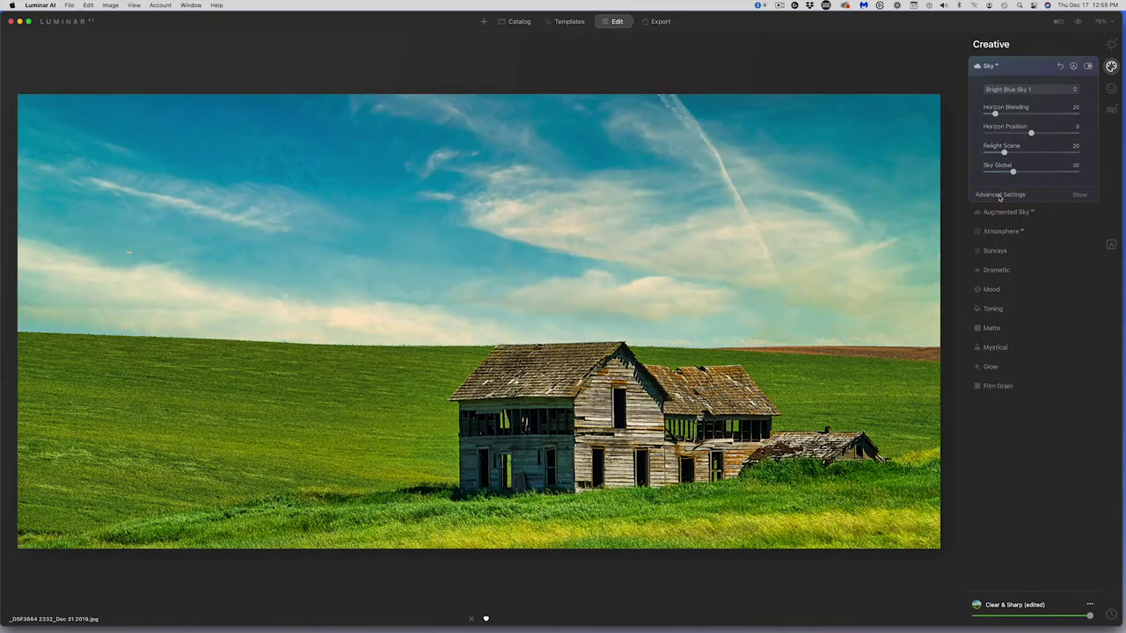
pyautogui.click(1008, 92)
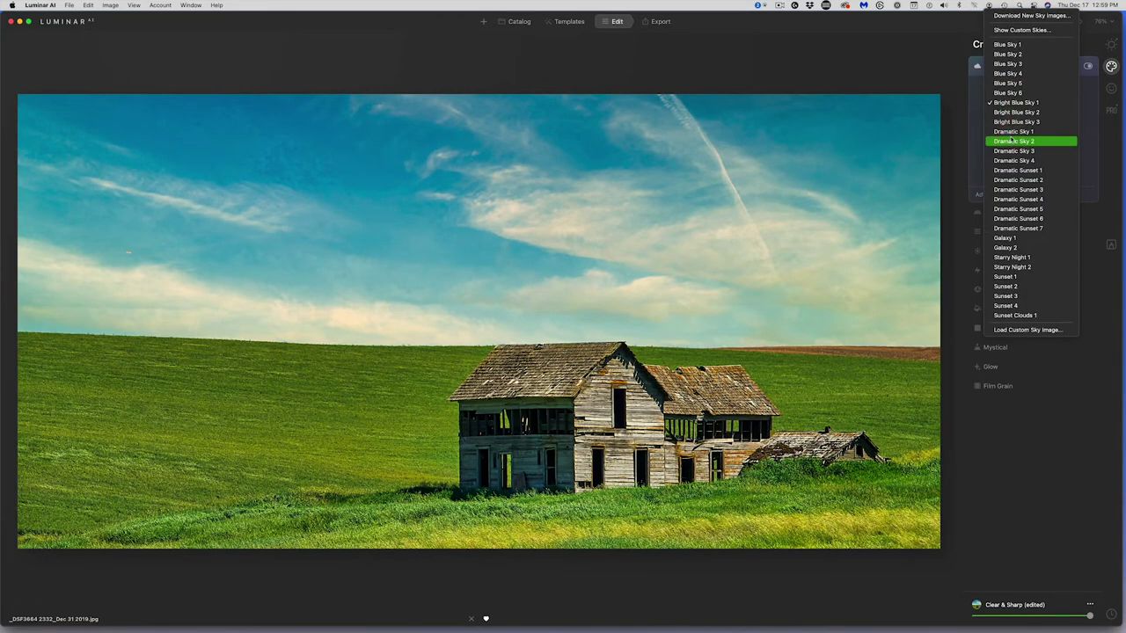
pyautogui.click(1011, 141)
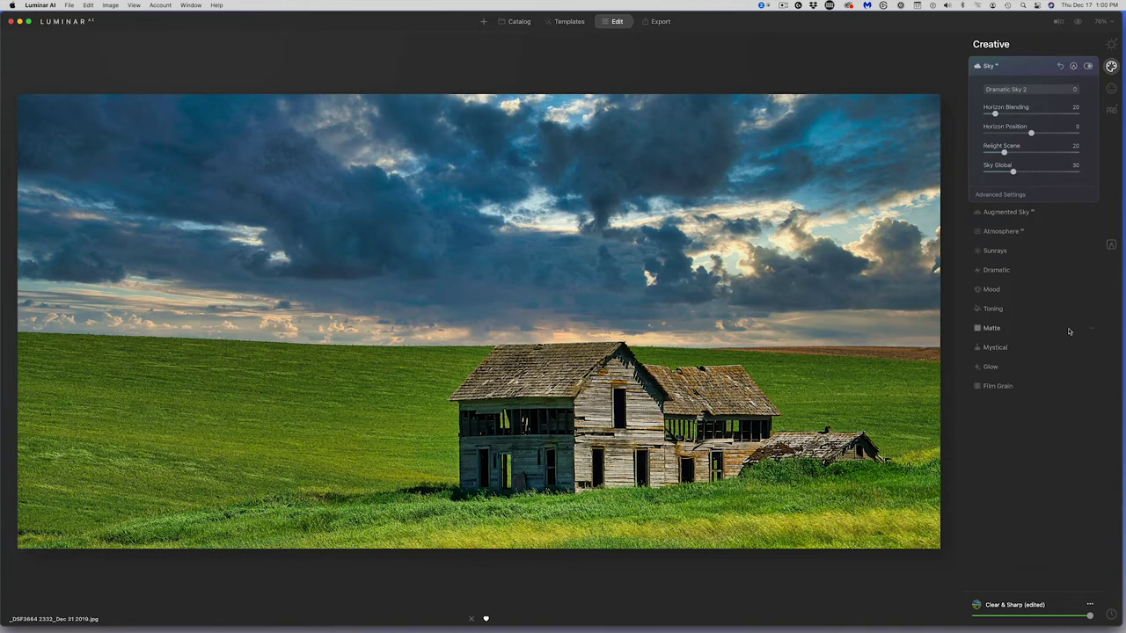
pyautogui.click(1111, 110)
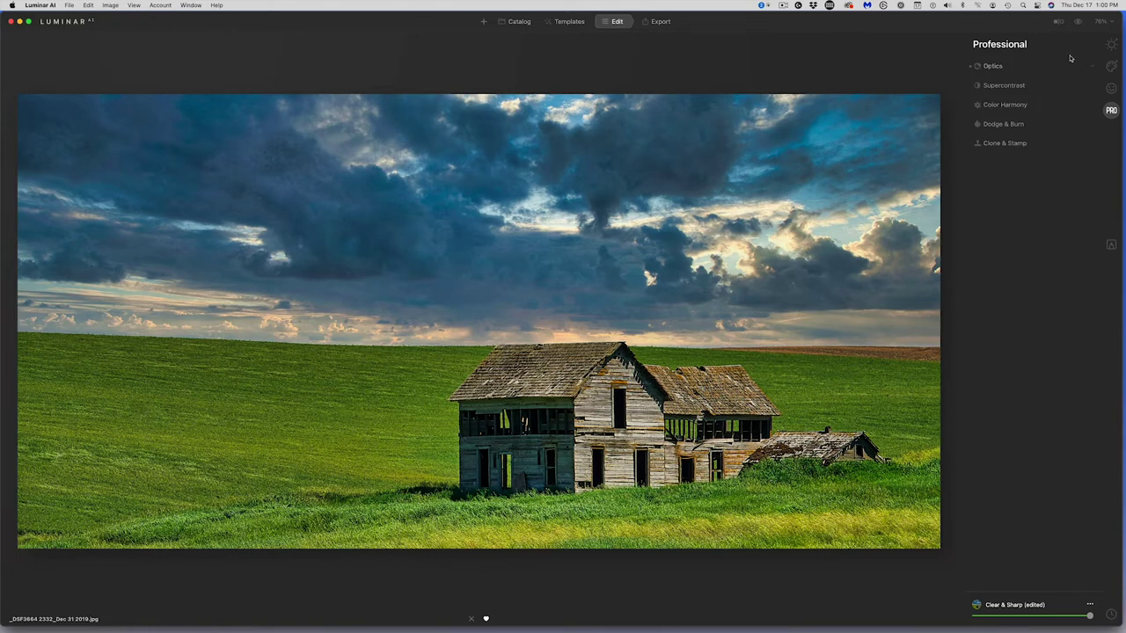
# Step: Export the farmhouse photo to disk on the Desktop, adding "lumai" to the end of the file name
pyautogui.click(661, 21)
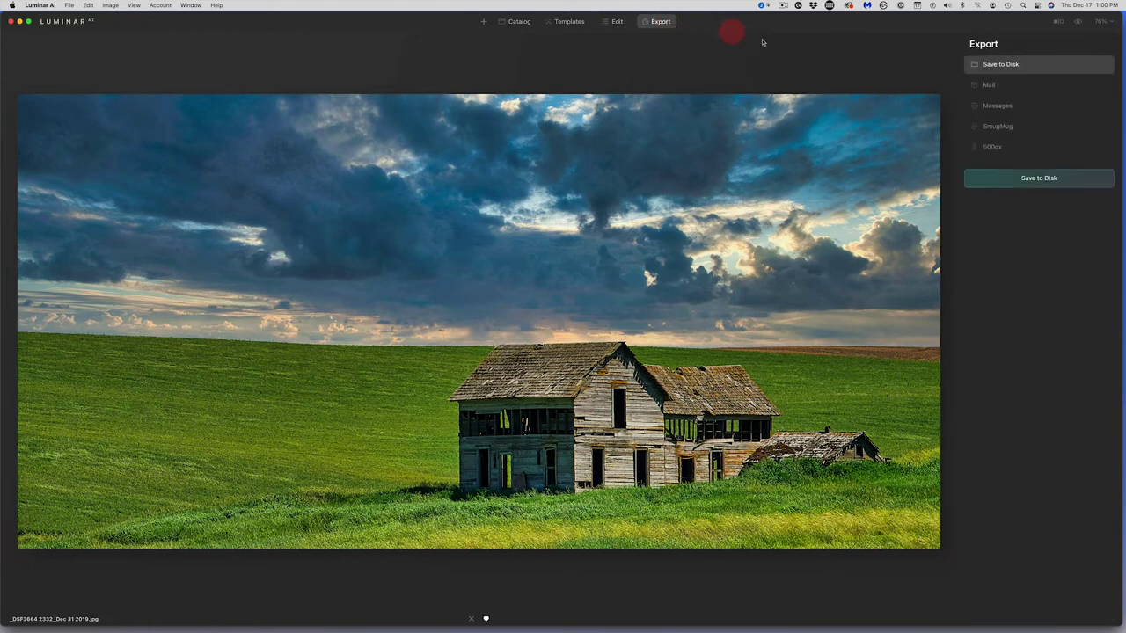
pyautogui.click(1014, 65)
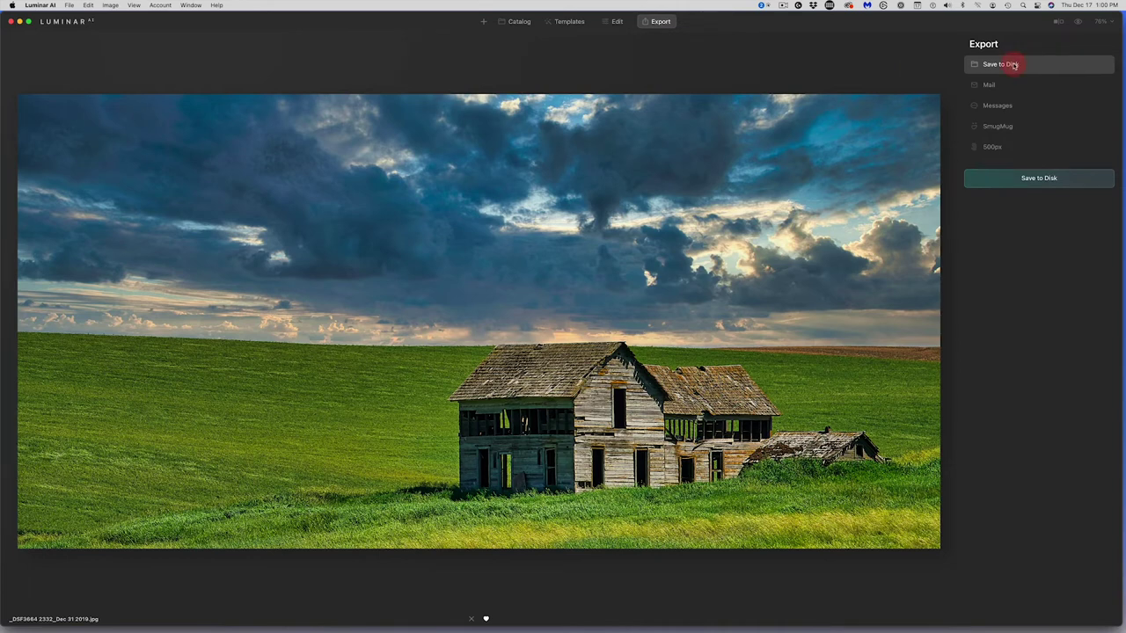
pyautogui.click(1040, 179)
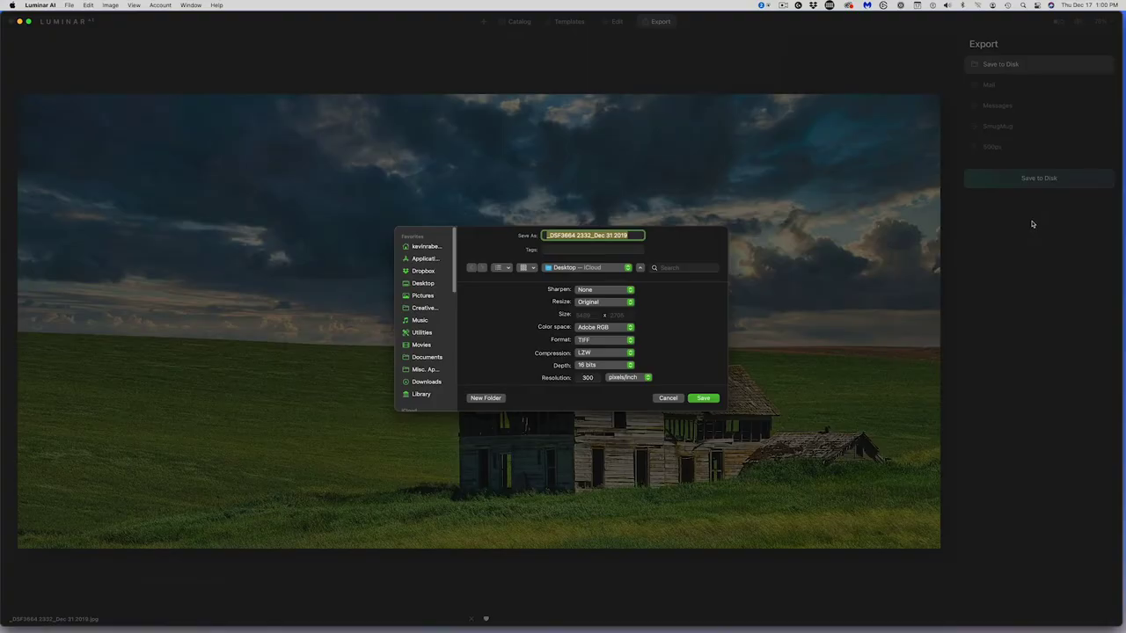
pyautogui.click(629, 238)
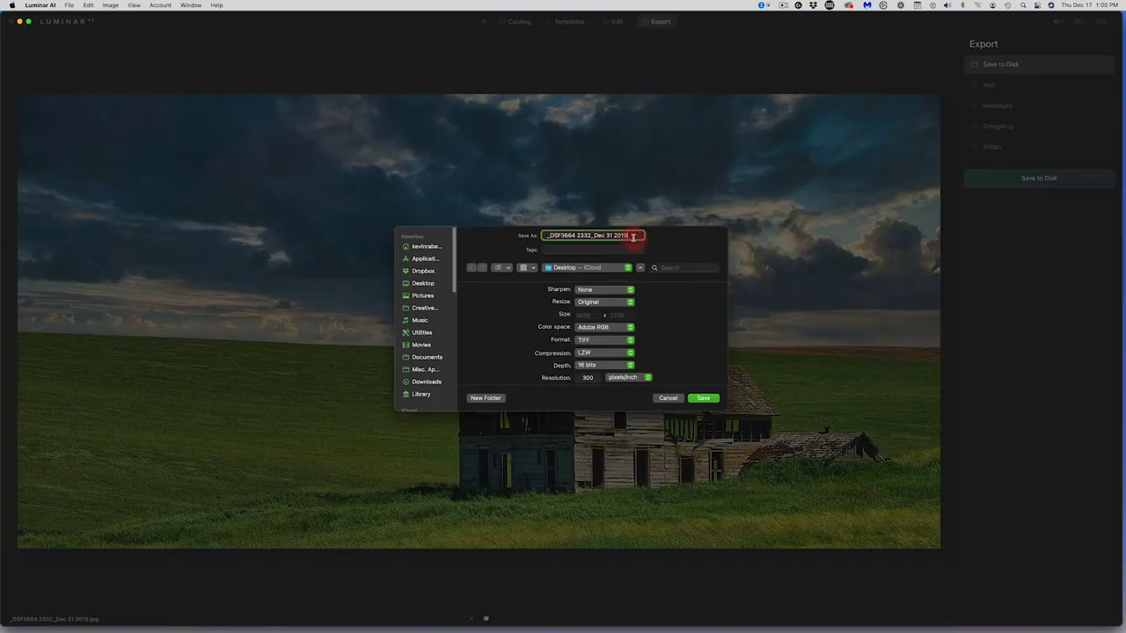
pyautogui.write('lumin')
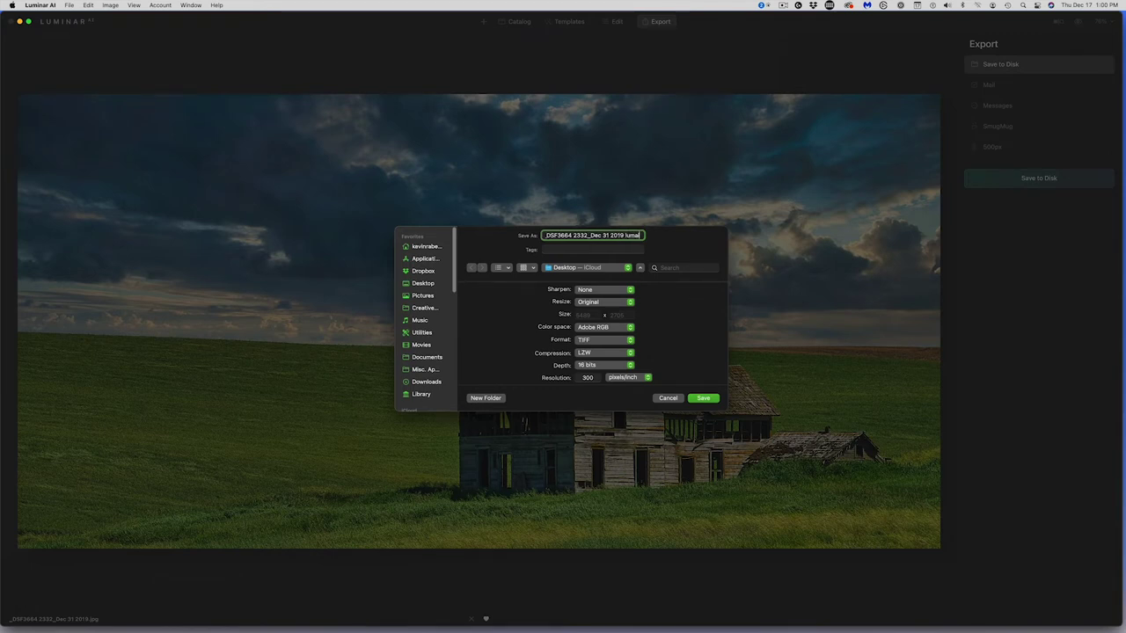
pyautogui.click(702, 398)
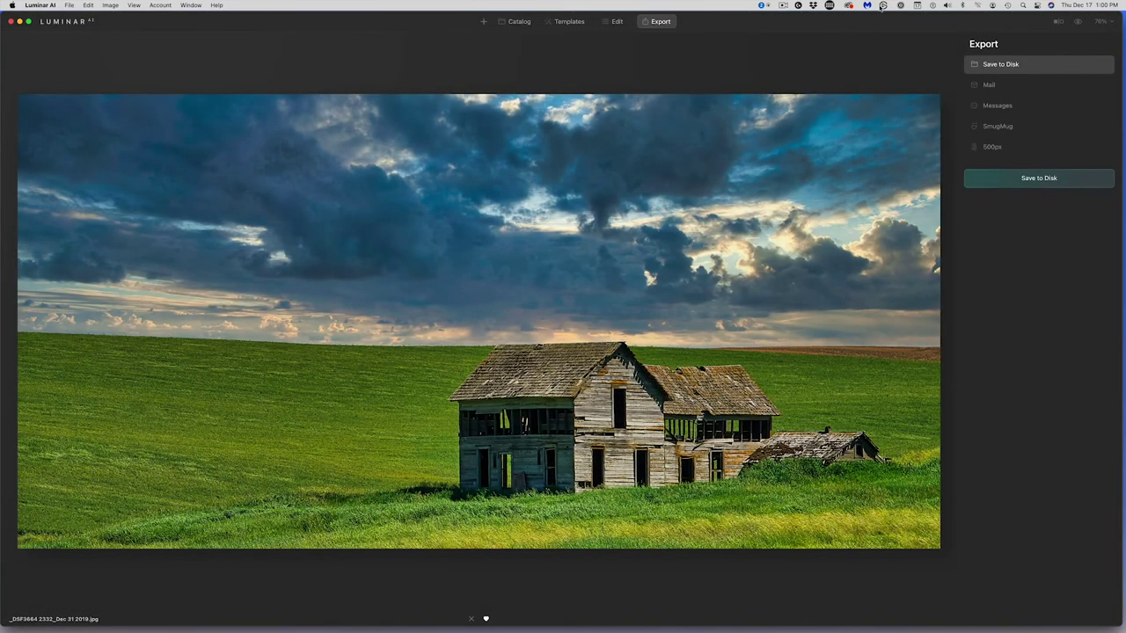
# Step: Compare the edited farmhouse photo with the original by switching the whole image between before and after
pyautogui.click(1076, 22)
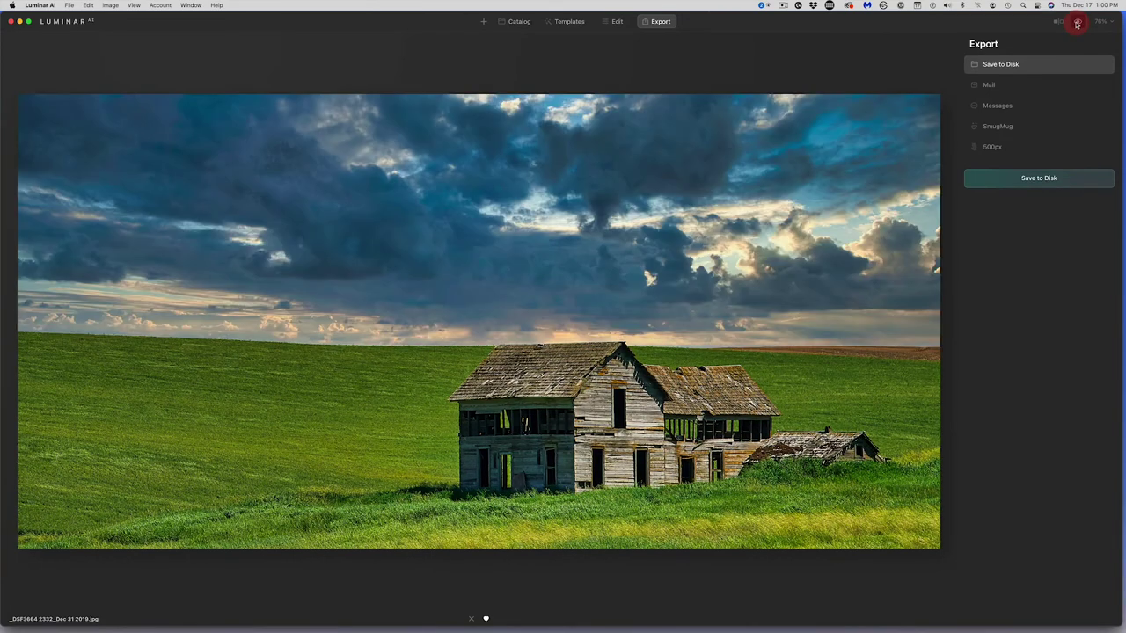
pyautogui.click(1077, 23)
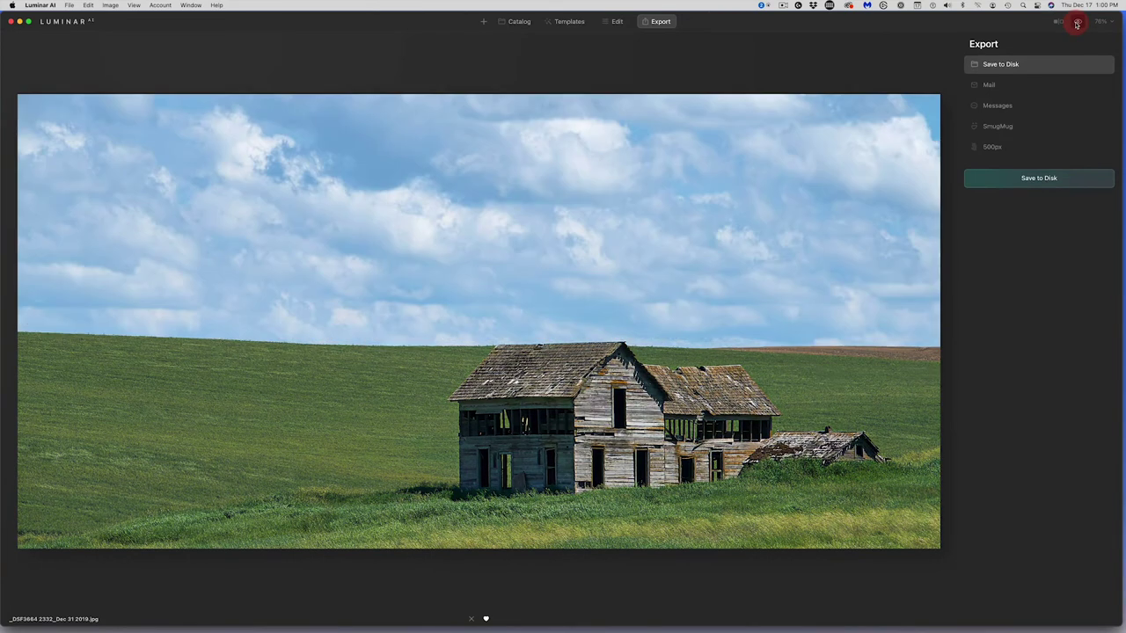
pyautogui.click(1077, 24)
pyautogui.click(1076, 24)
pyautogui.click(1075, 24)
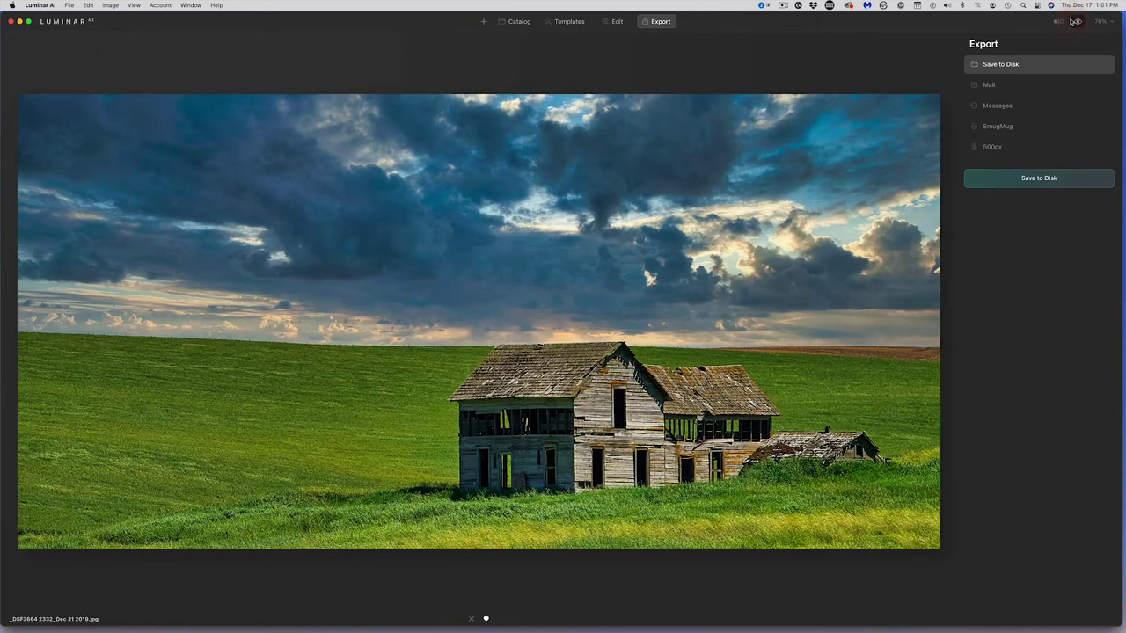
# Step: Compare the original and edited farmhouse photo in a split before/after view, moving the divider to the middle of the image
pyautogui.click(1058, 22)
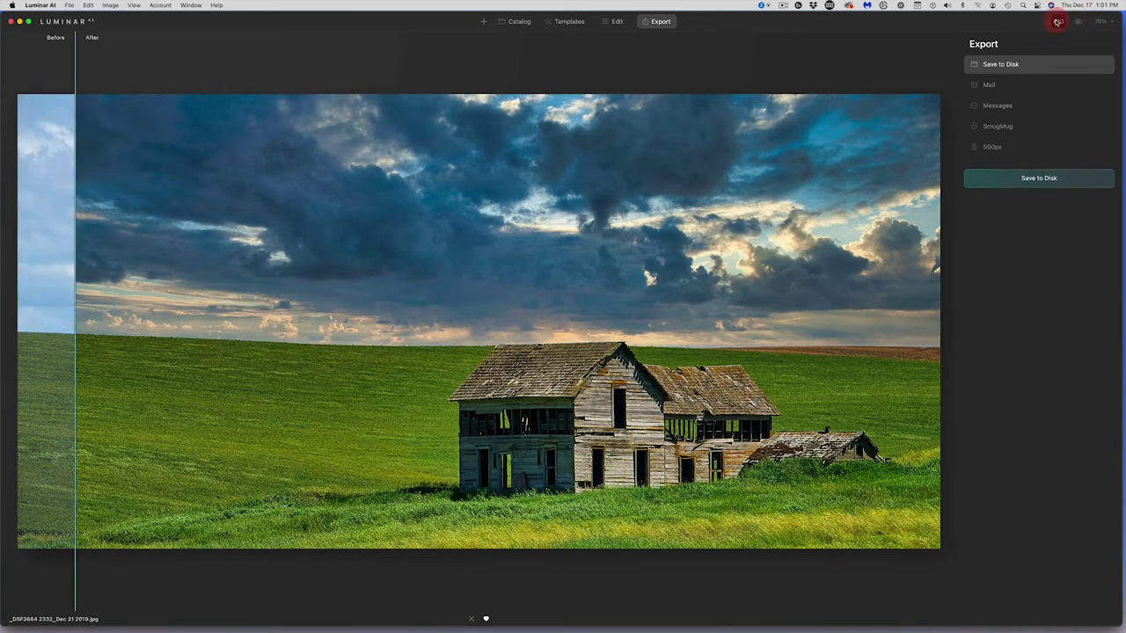
pyautogui.click(76, 335)
pyautogui.click(252, 353)
pyautogui.moveTo(75, 361); pyautogui.dragTo(478, 382)
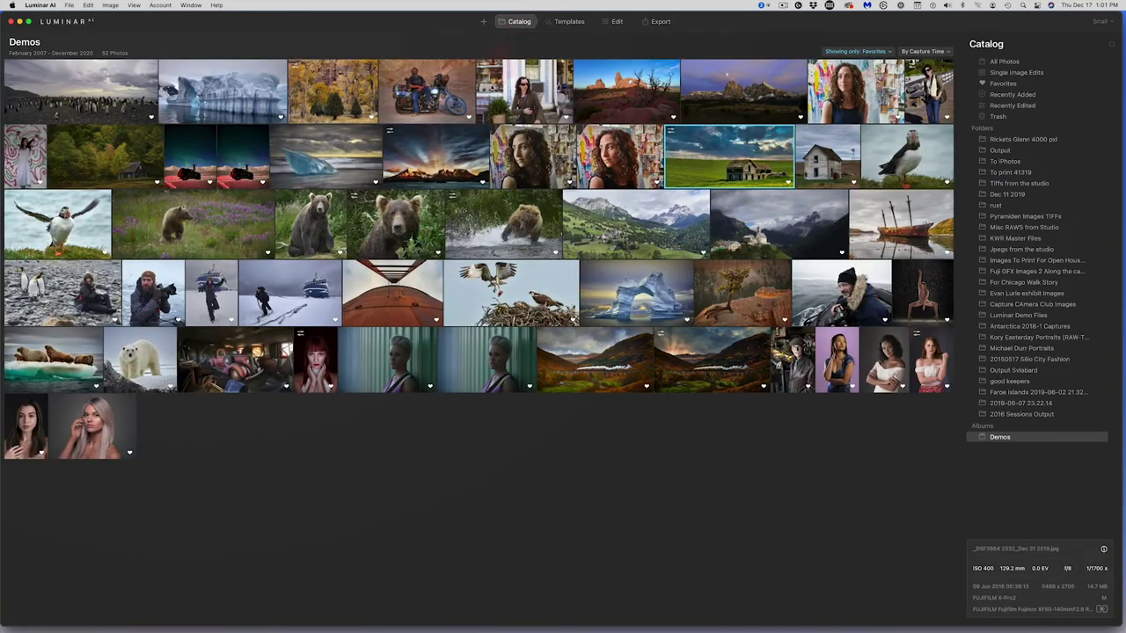
# Step: Open the second portrait of the short-haired woman by the green corrugated wall, and try the Clear & Sharp and Fast Fix templates
pyautogui.doubleClick(491, 364)
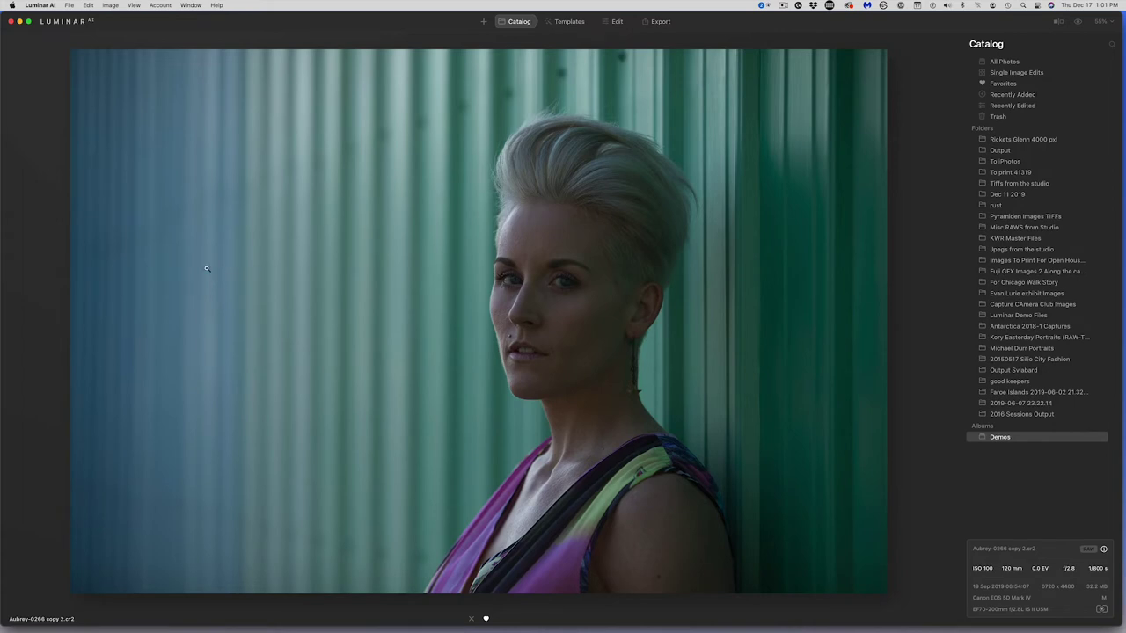
pyautogui.click(571, 25)
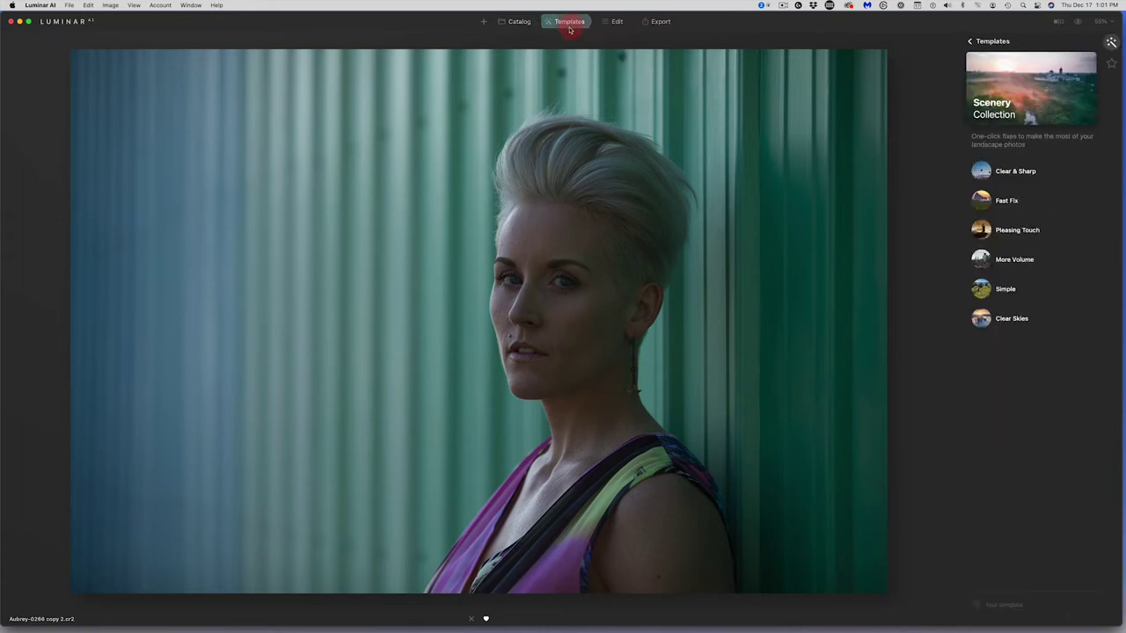
pyautogui.click(1024, 181)
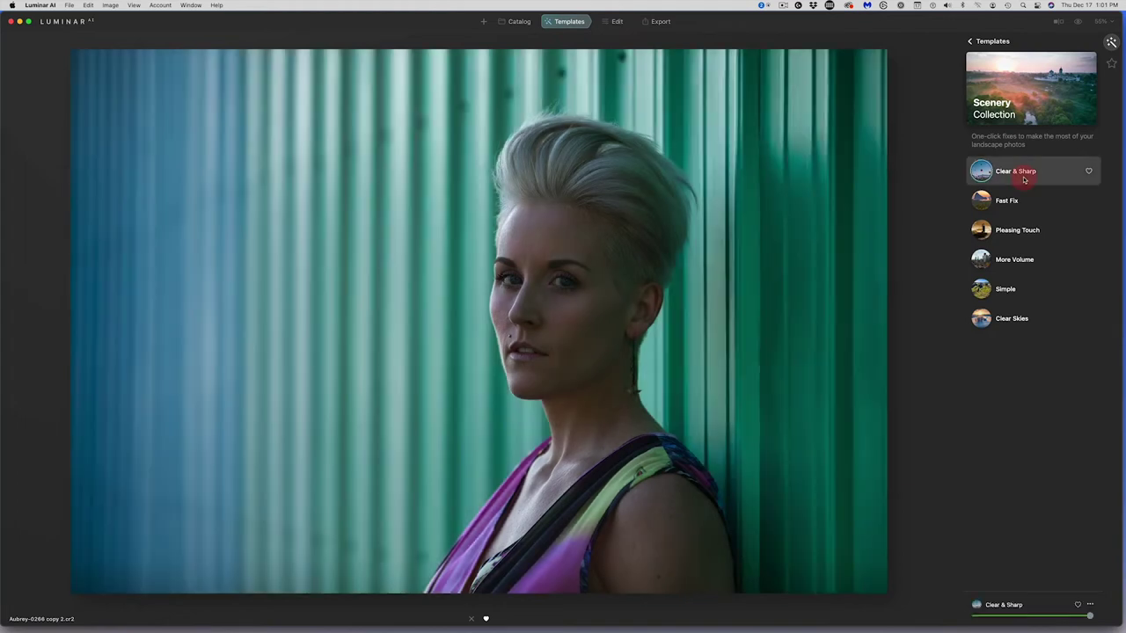
pyautogui.click(1027, 202)
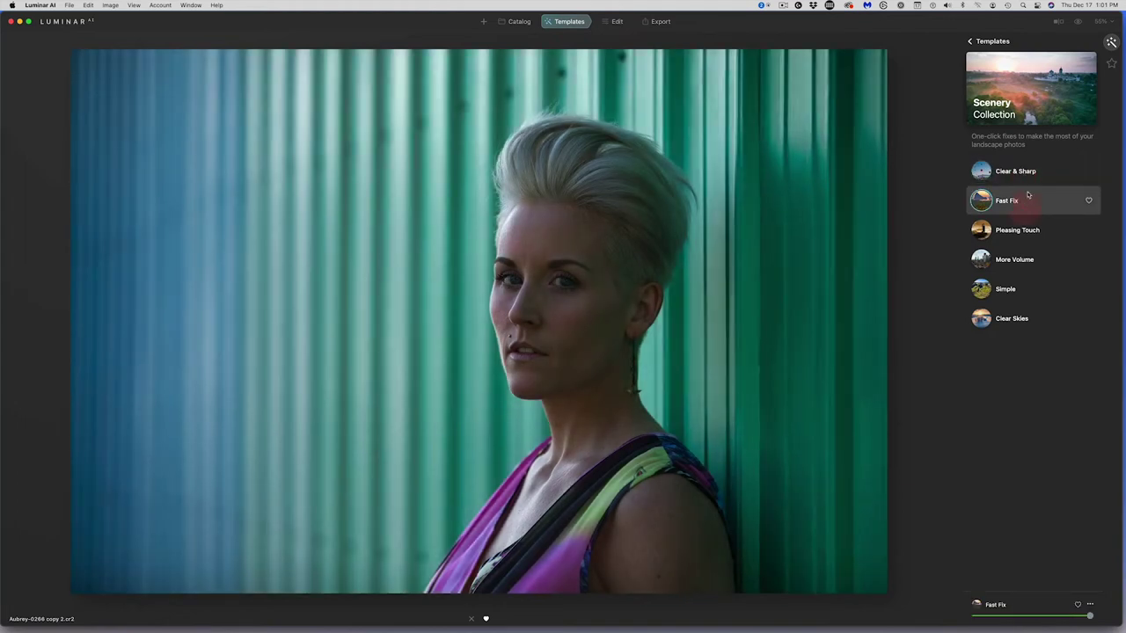
# Step: Open the Essence collection from the Portrait templates
pyautogui.click(987, 42)
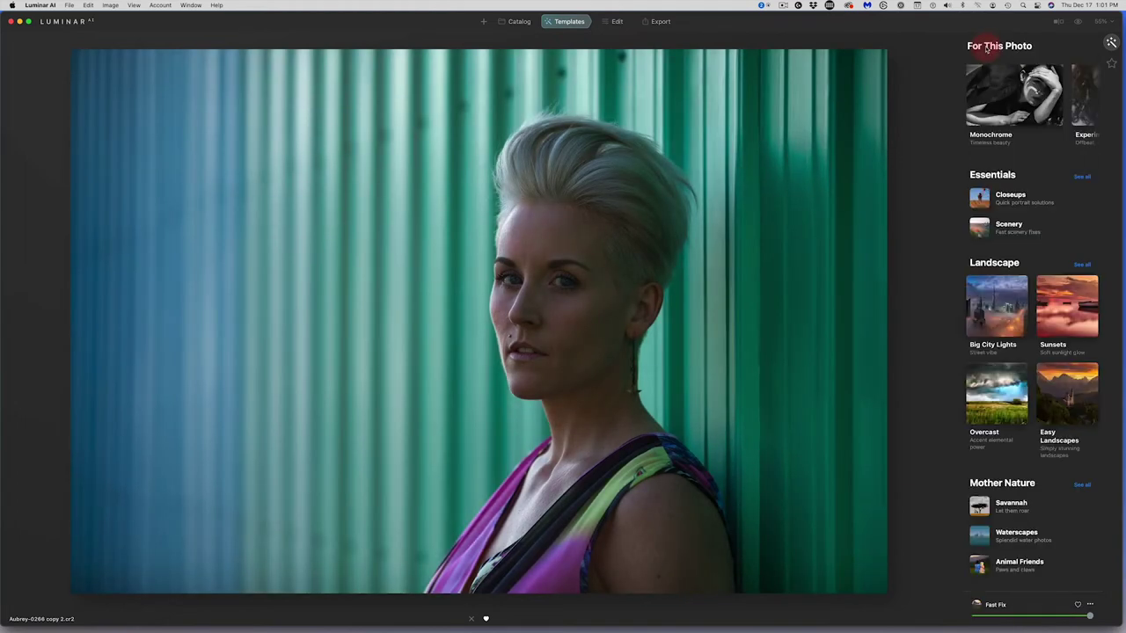
pyautogui.scroll(-3, 1000, 401)
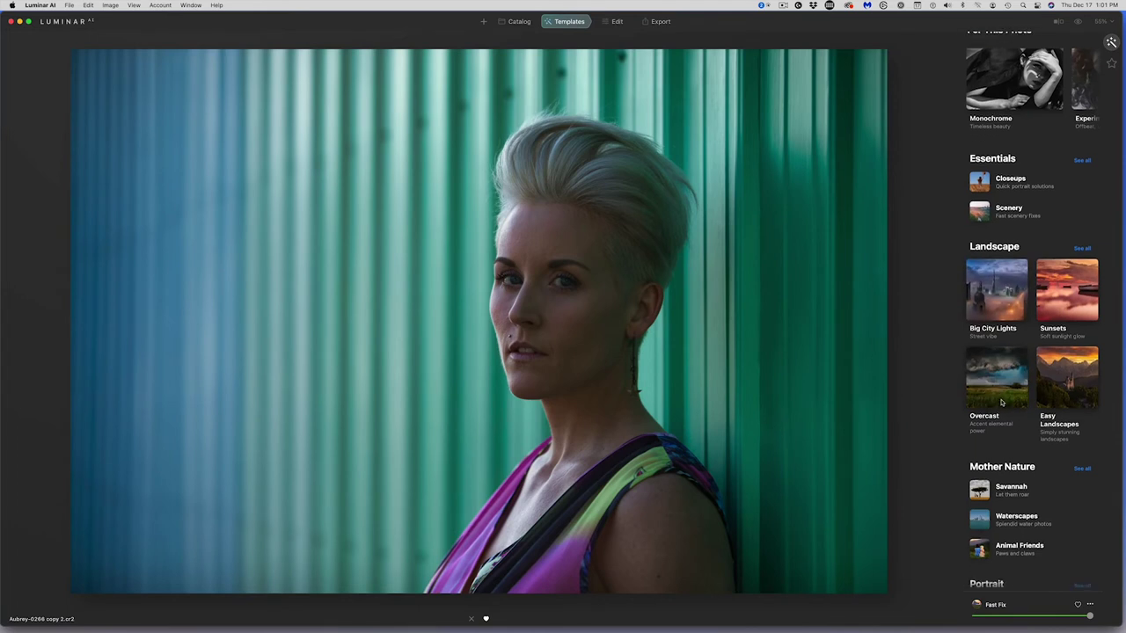
pyautogui.scroll(-5, 1000, 401)
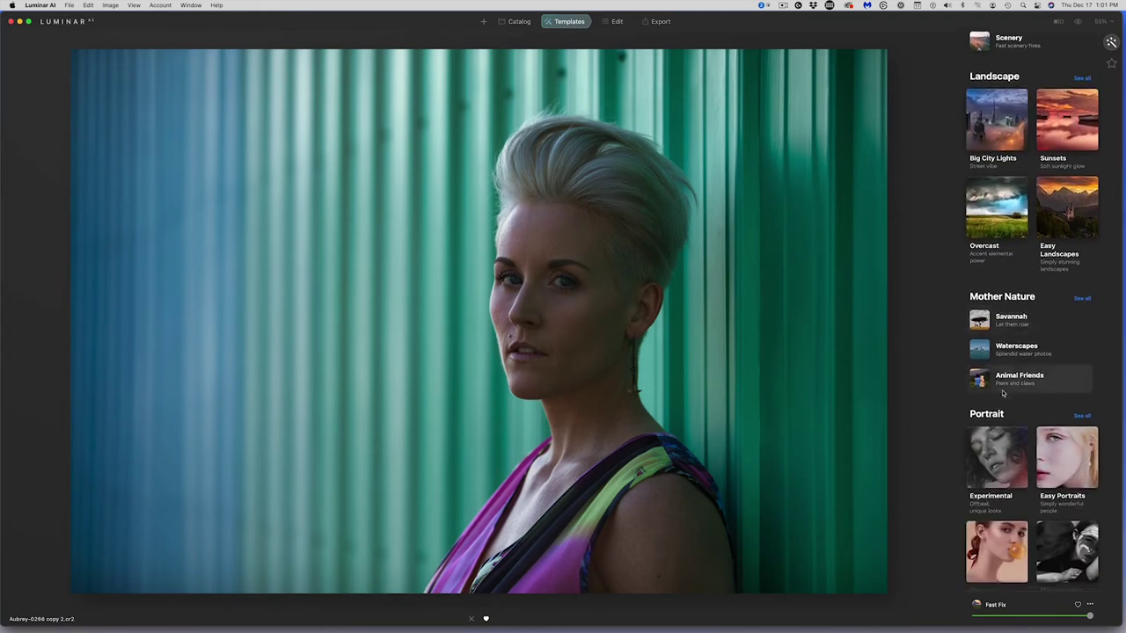
pyautogui.scroll(-1, 1002, 396)
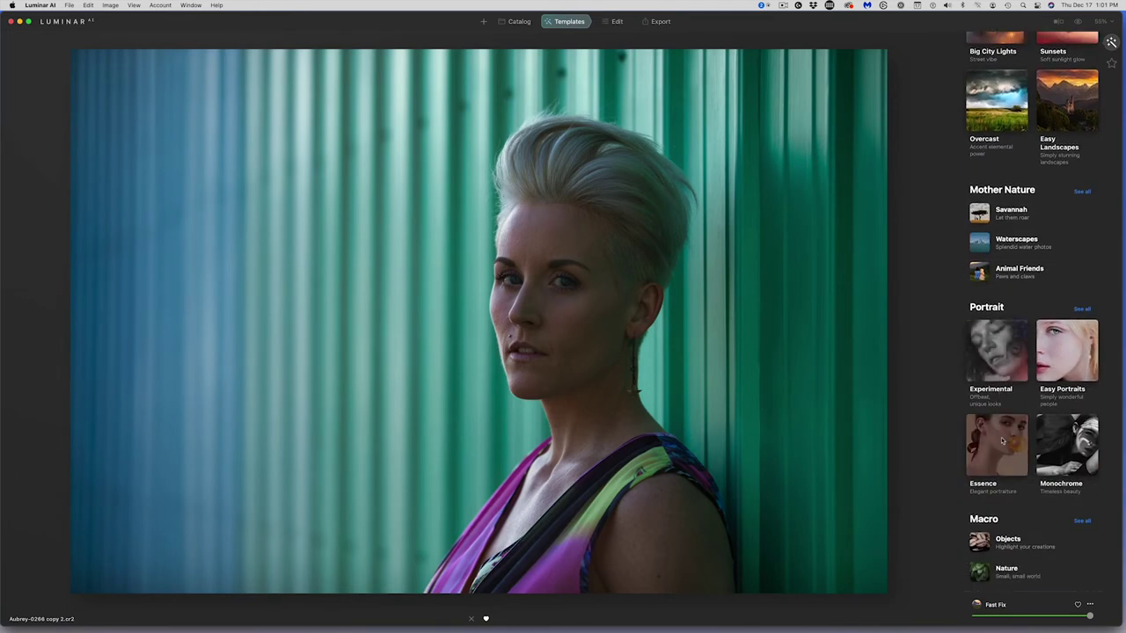
pyautogui.click(1002, 441)
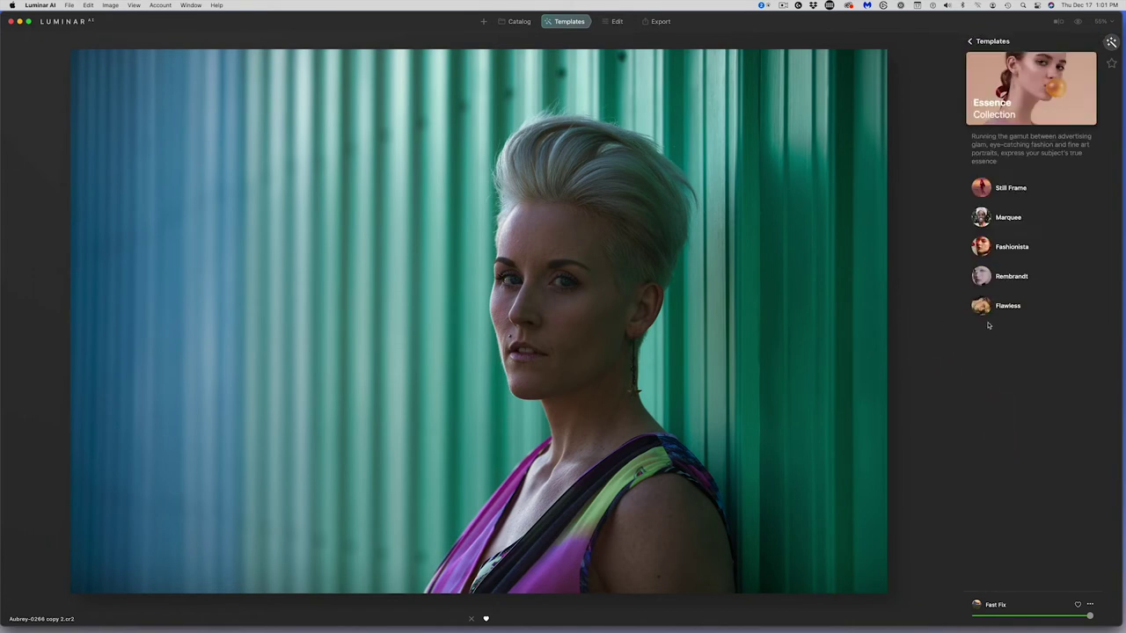
# Step: Compare the Still Frame, Marquee, Fashionista, Rembrandt and Flawless templates on the portrait, keep Fashionista, and open the photo for editing
pyautogui.click(1007, 191)
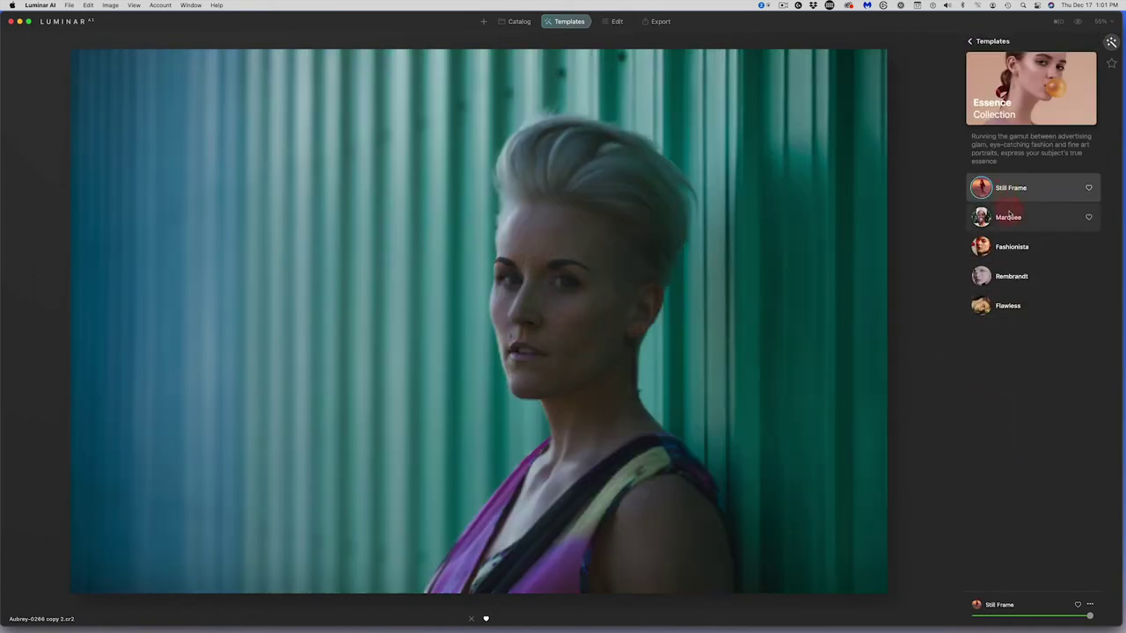
pyautogui.click(1011, 221)
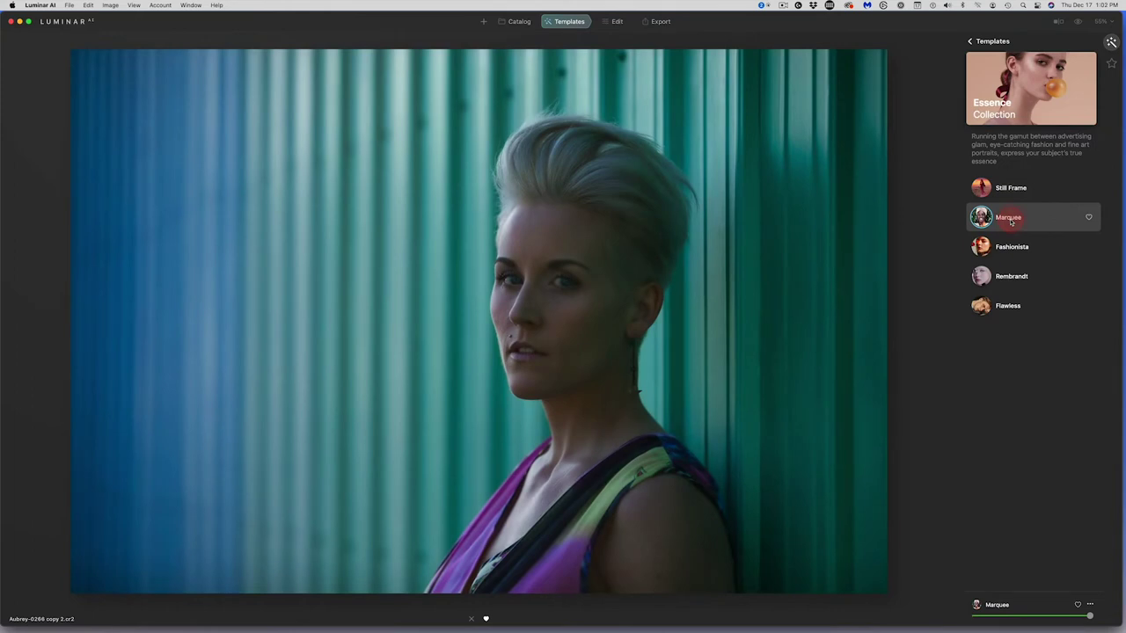
pyautogui.click(1018, 247)
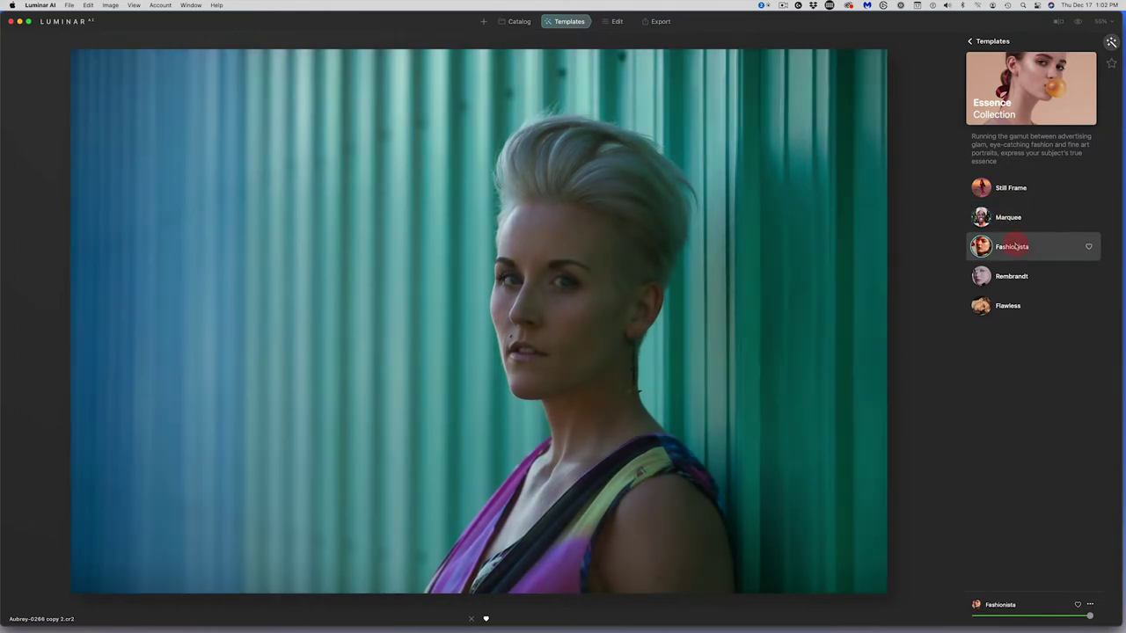
pyautogui.click(1014, 275)
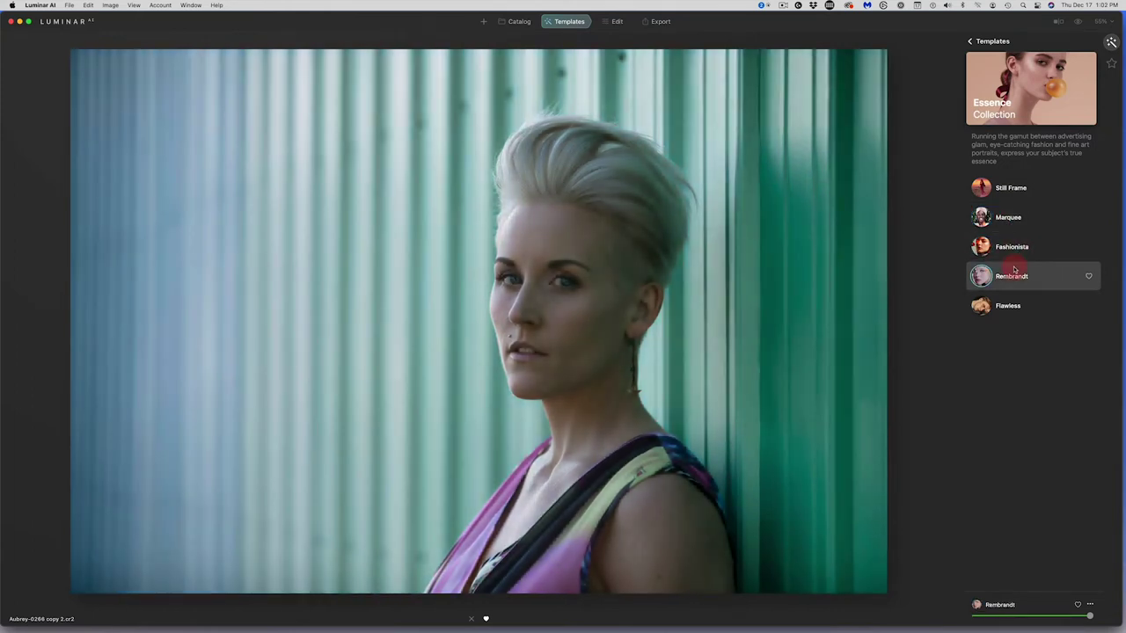
pyautogui.click(1013, 308)
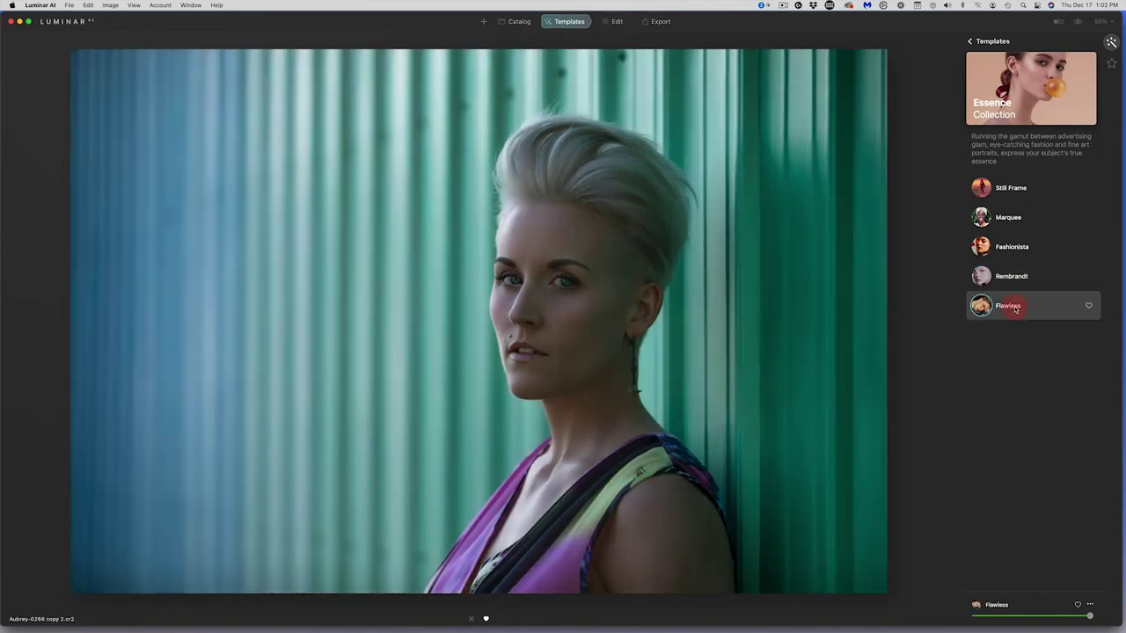
pyautogui.click(1008, 219)
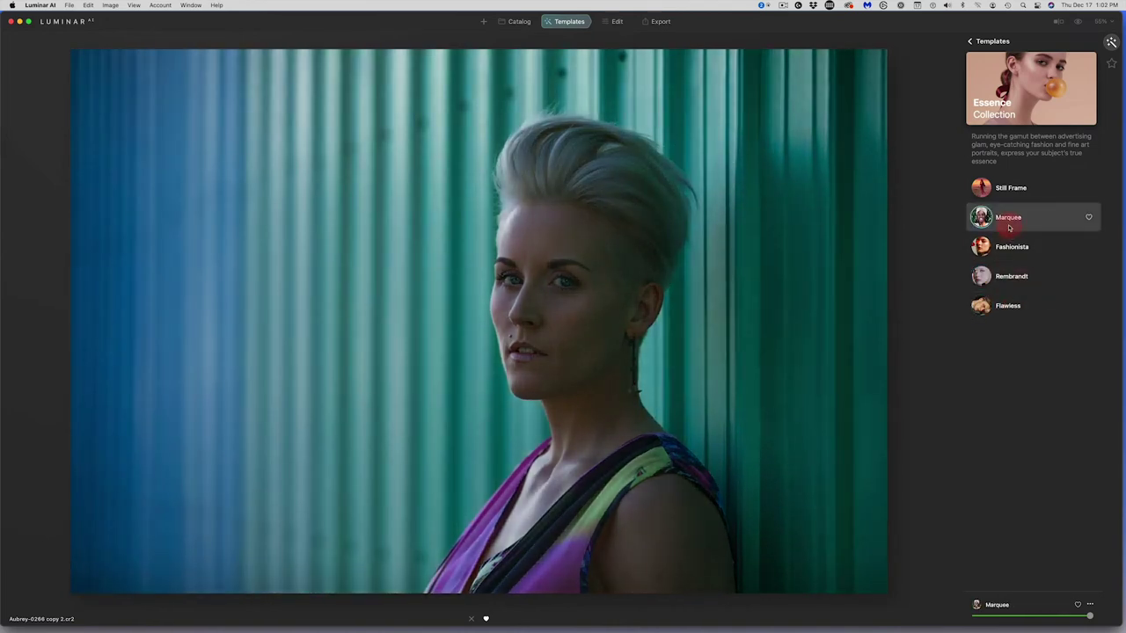
pyautogui.click(1018, 252)
pyautogui.click(1007, 220)
pyautogui.click(1012, 248)
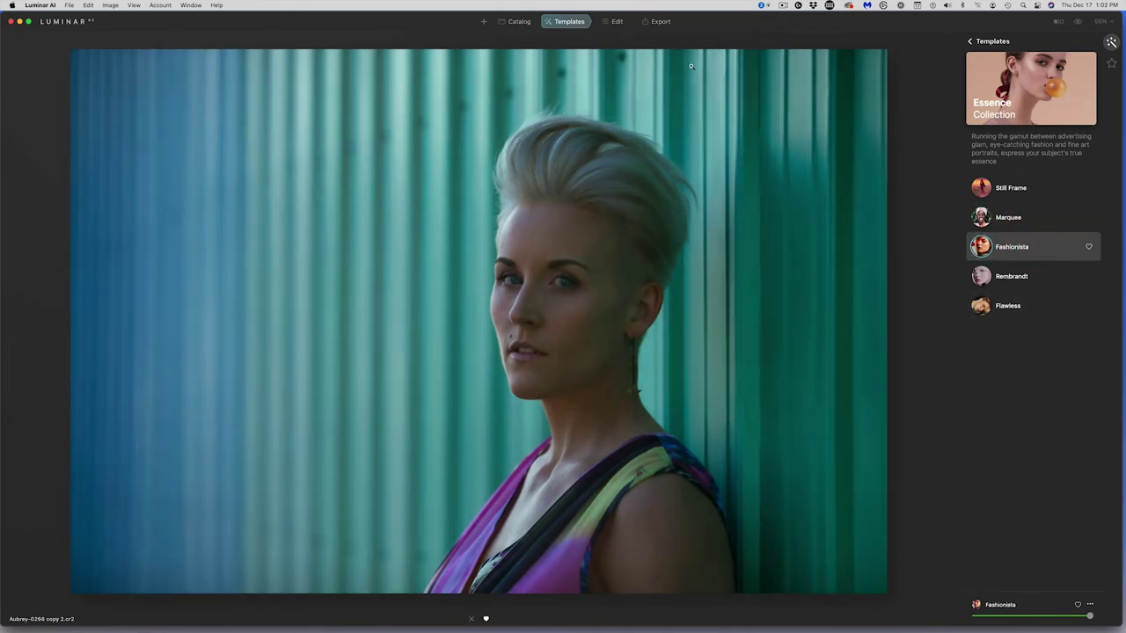
pyautogui.click(616, 22)
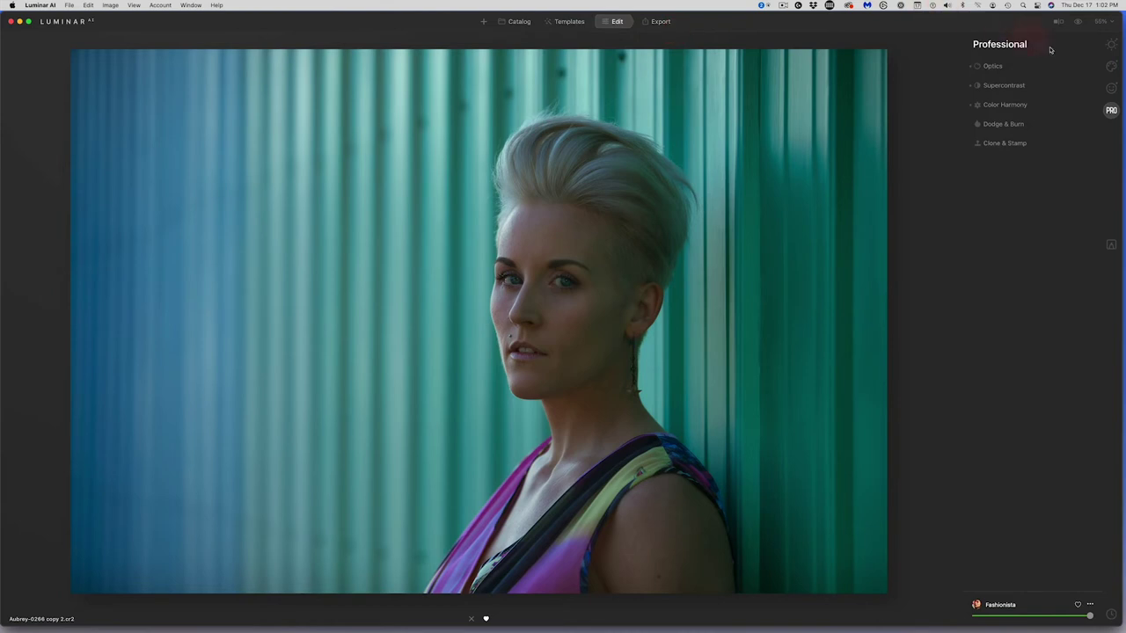
# Step: Apply the automatic Composition AI crop to the portrait in the Essentials tools
pyautogui.click(1110, 44)
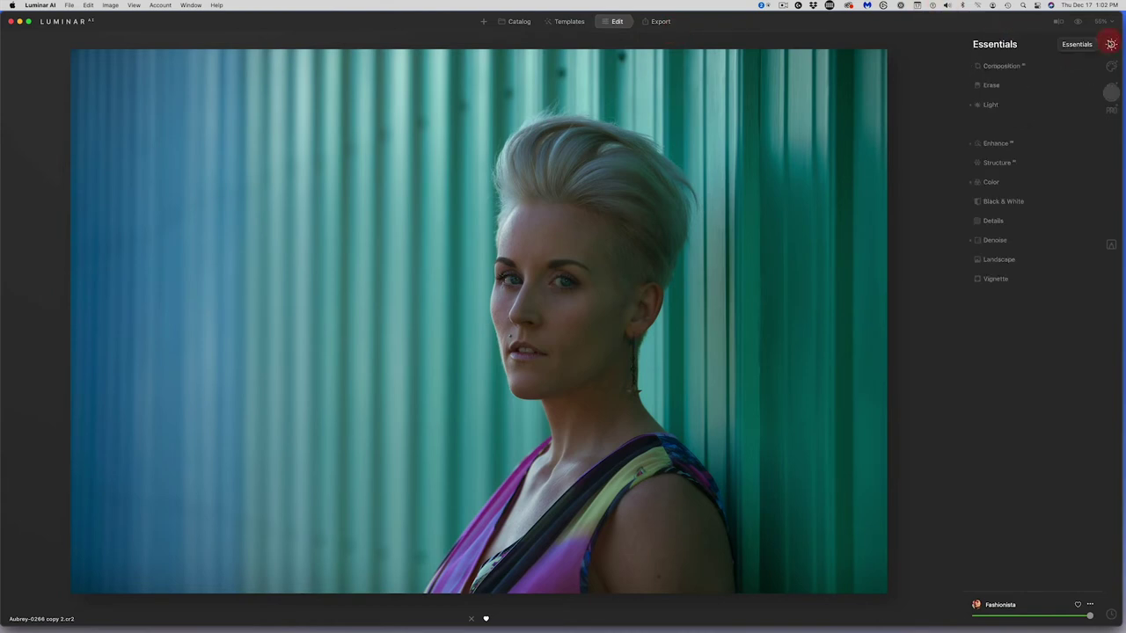
pyautogui.click(1002, 66)
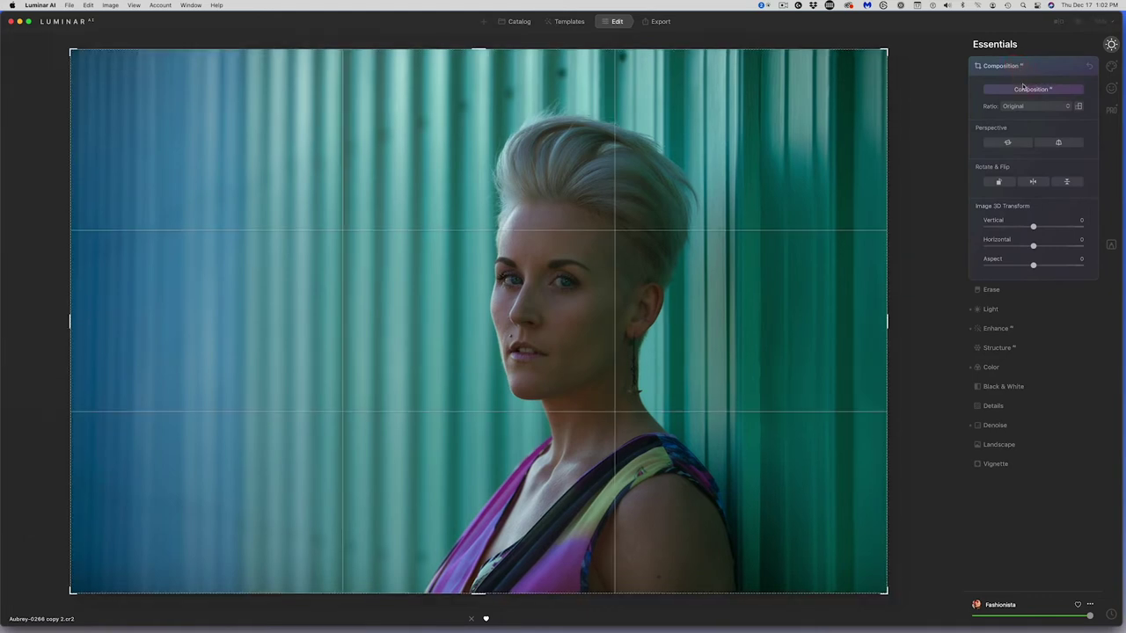
pyautogui.click(1026, 90)
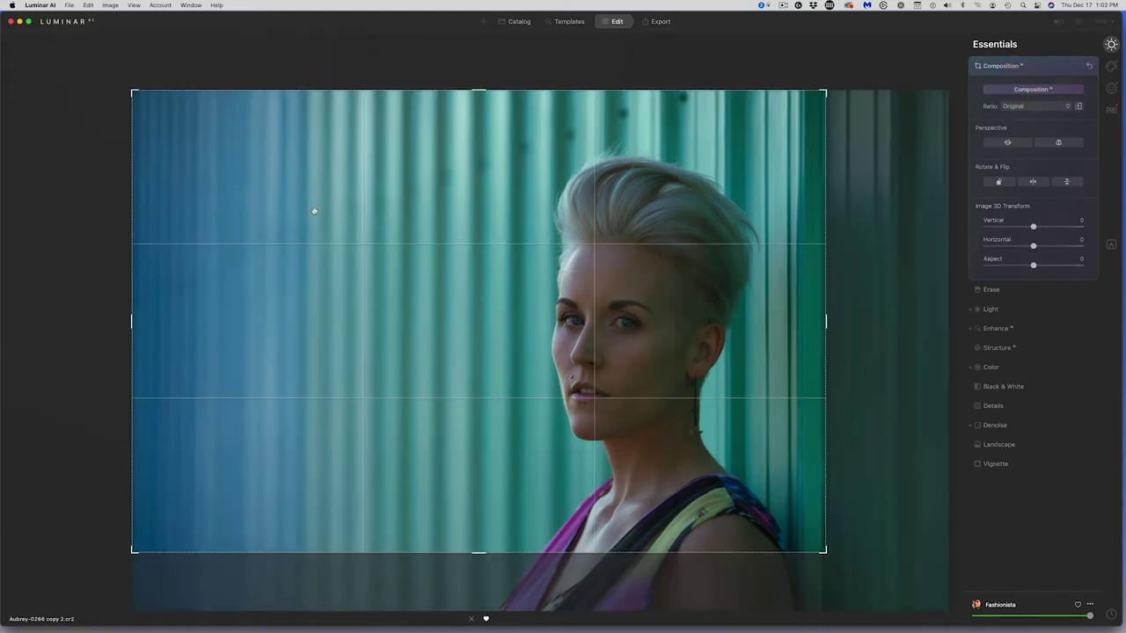
pyautogui.moveTo(445, 332)
pyautogui.mouseDown()
pyautogui.moveTo(460, 349)
pyautogui.moveTo(562, 281)
pyautogui.moveTo(605, 77)
pyautogui.mouseUp()
# Step: Set the crop ratio to Free, reframe the portrait by adjusting the lower corner and trimming the blue side of the wall, and close Composition
pyautogui.click(1027, 106)
pyautogui.click(1026, 120)
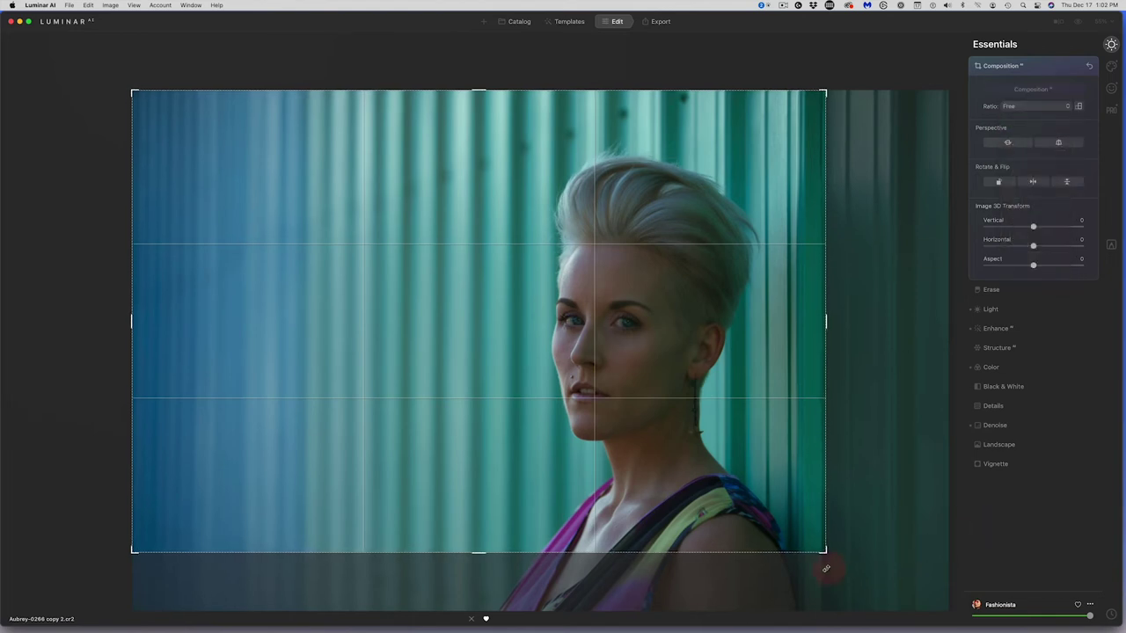
pyautogui.moveTo(823, 550); pyautogui.dragTo(854, 586)
pyautogui.moveTo(85, 323); pyautogui.dragTo(141, 323)
pyautogui.moveTo(426, 335); pyautogui.dragTo(493, 349)
pyautogui.click(950, 194)
pyautogui.click(1017, 65)
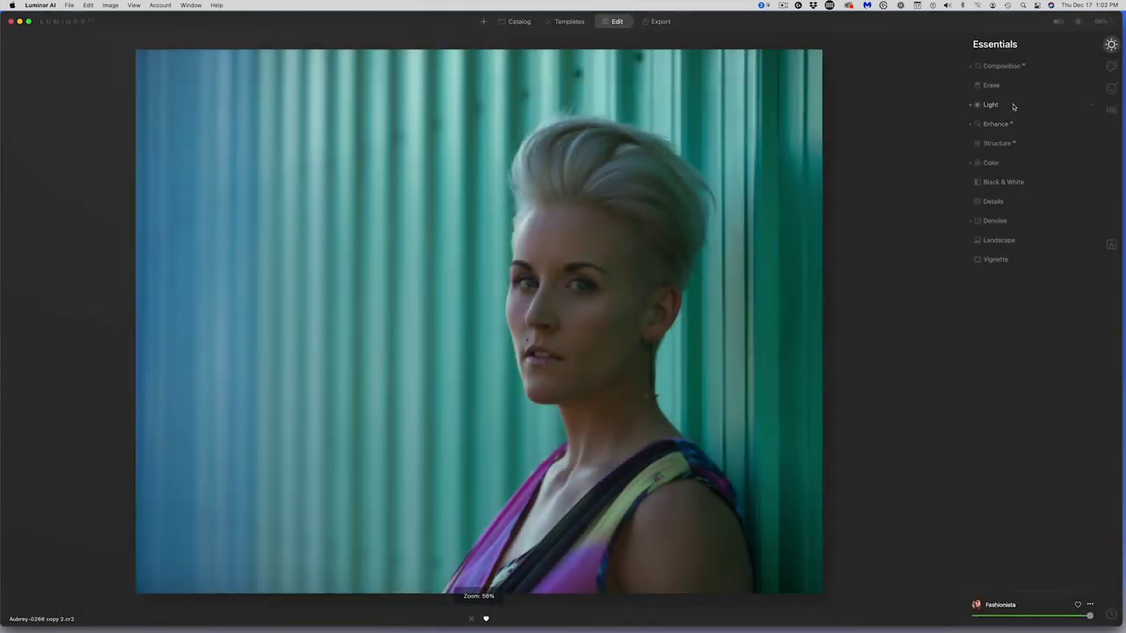
# Step: Warm the white balance to a temperature of 6755 and set Accent AI to 62
pyautogui.click(1012, 105)
pyautogui.click(1027, 170)
pyautogui.moveTo(1028, 170); pyautogui.dragTo(1032, 172)
pyautogui.moveTo(1034, 172); pyautogui.dragTo(996, 542)
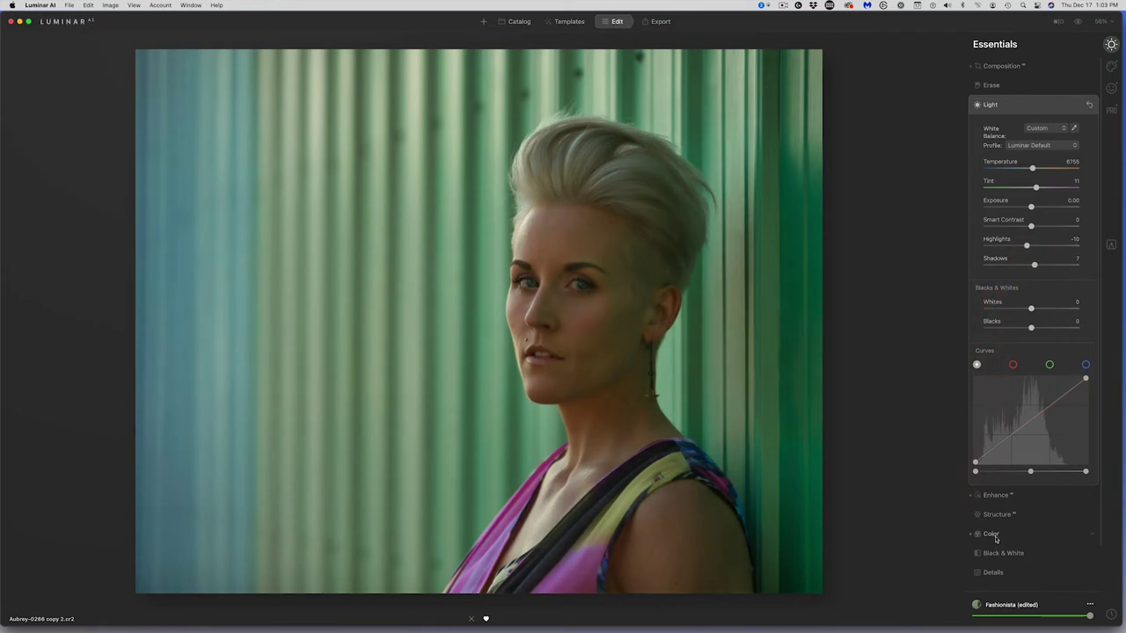
pyautogui.click(992, 495)
pyautogui.moveTo(1030, 153)
pyautogui.mouseDown()
pyautogui.moveTo(1028, 162)
pyautogui.moveTo(1041, 156)
pyautogui.mouseUp()
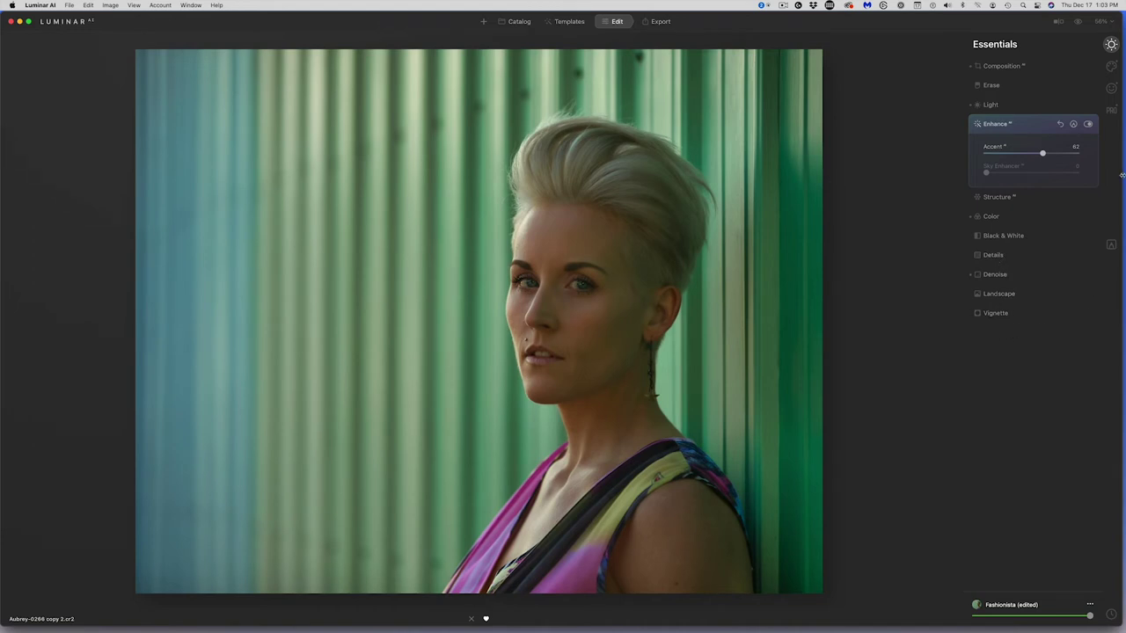
# Step: Set Face Light to 67 in the Portrait Face AI tool
pyautogui.click(1111, 89)
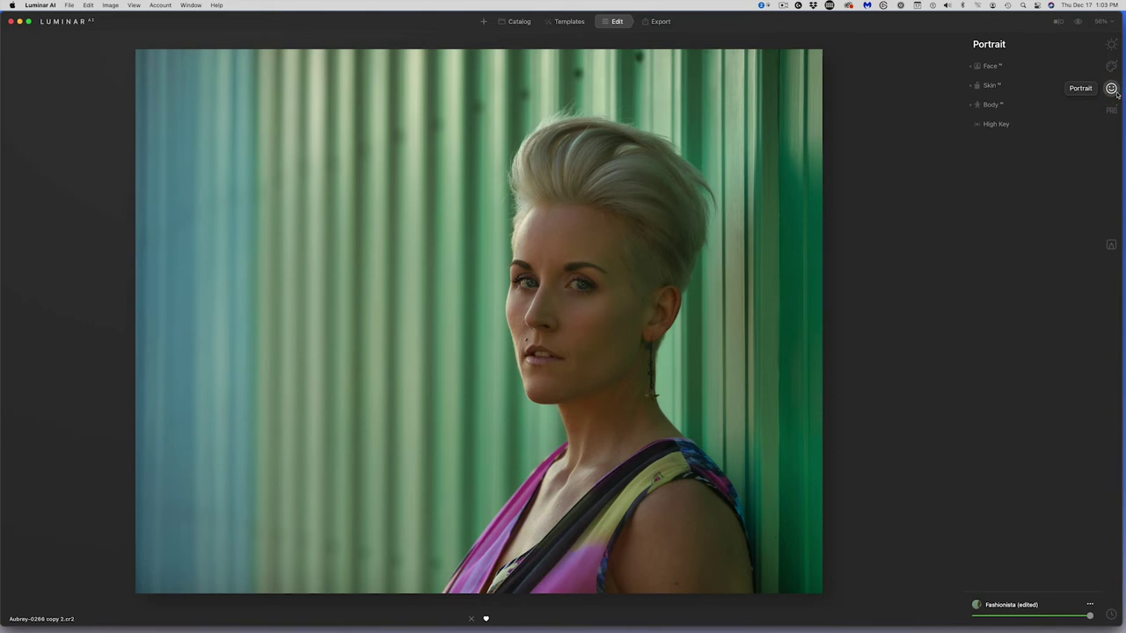
pyautogui.click(986, 71)
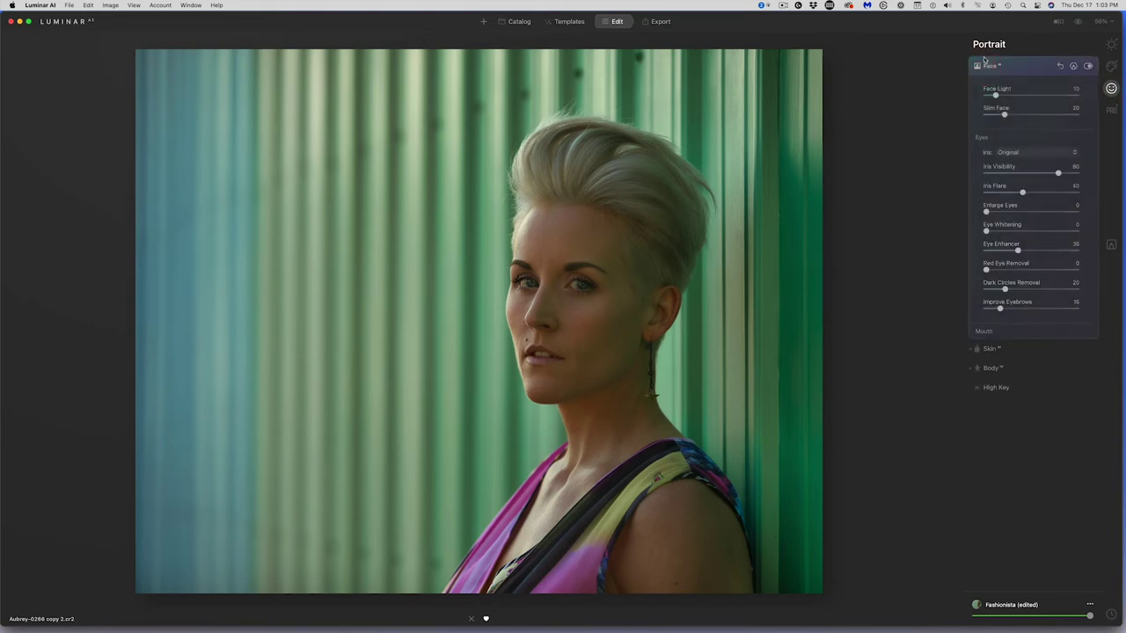
pyautogui.click(997, 95)
pyautogui.moveTo(997, 98); pyautogui.dragTo(1052, 83)
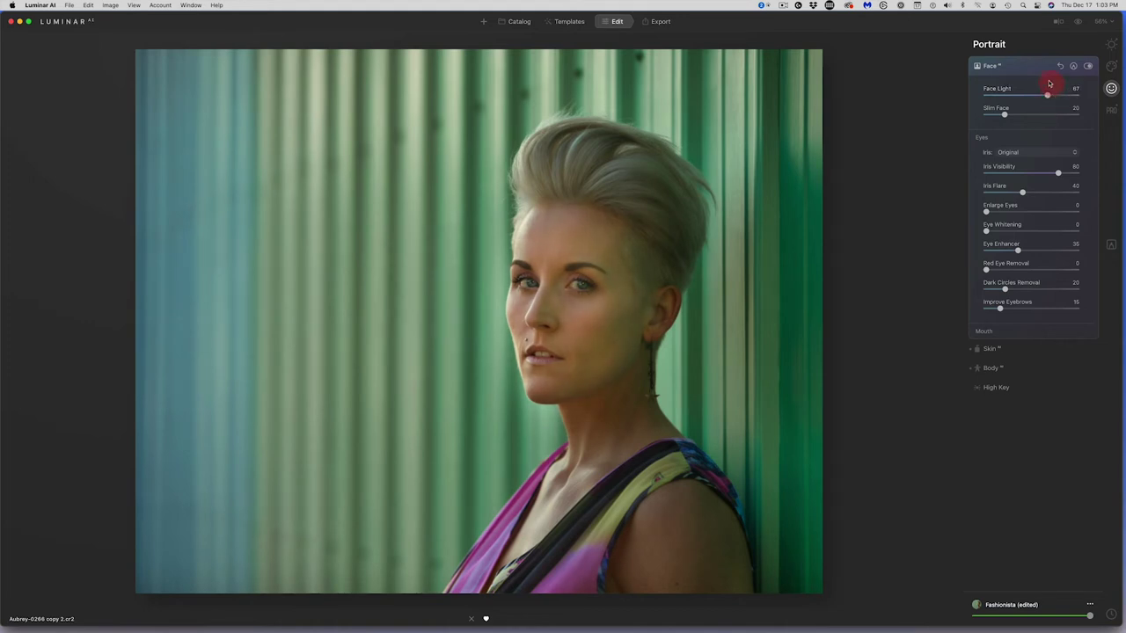
# Step: Compare the brightened face with the original photo several times using the quick before/after preview
pyautogui.click(1077, 23)
pyautogui.click(1077, 22)
pyautogui.click(1077, 23)
pyautogui.click(1077, 23)
pyautogui.click(1078, 23)
pyautogui.click(1077, 22)
pyautogui.click(1076, 24)
pyautogui.click(1076, 23)
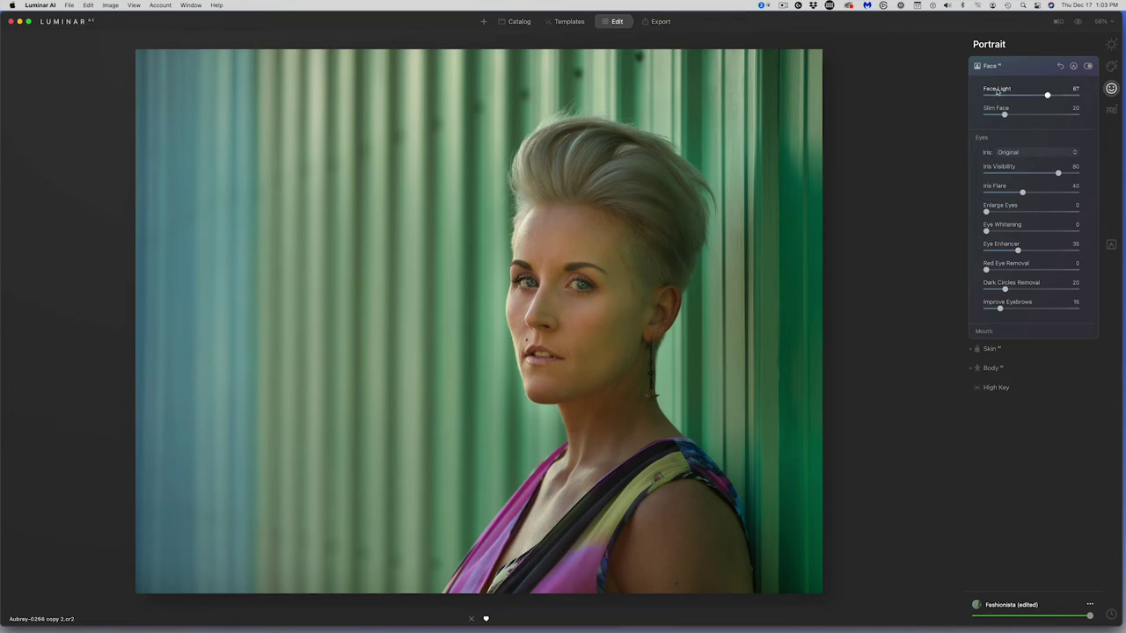
# Step: Set Slim Face to 71 and compare the face shape with the original photo
pyautogui.moveTo(1005, 115); pyautogui.dragTo(1060, 120)
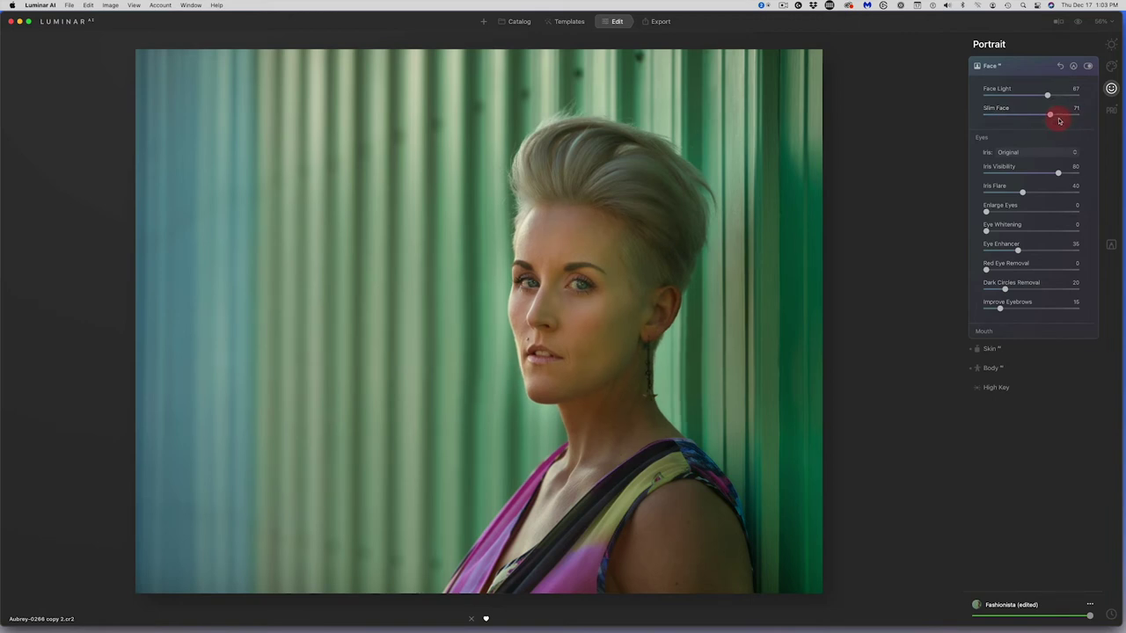
pyautogui.click(1078, 24)
pyautogui.click(1078, 25)
pyautogui.click(1078, 25)
pyautogui.click(1078, 26)
pyautogui.click(1078, 26)
pyautogui.click(748, 156)
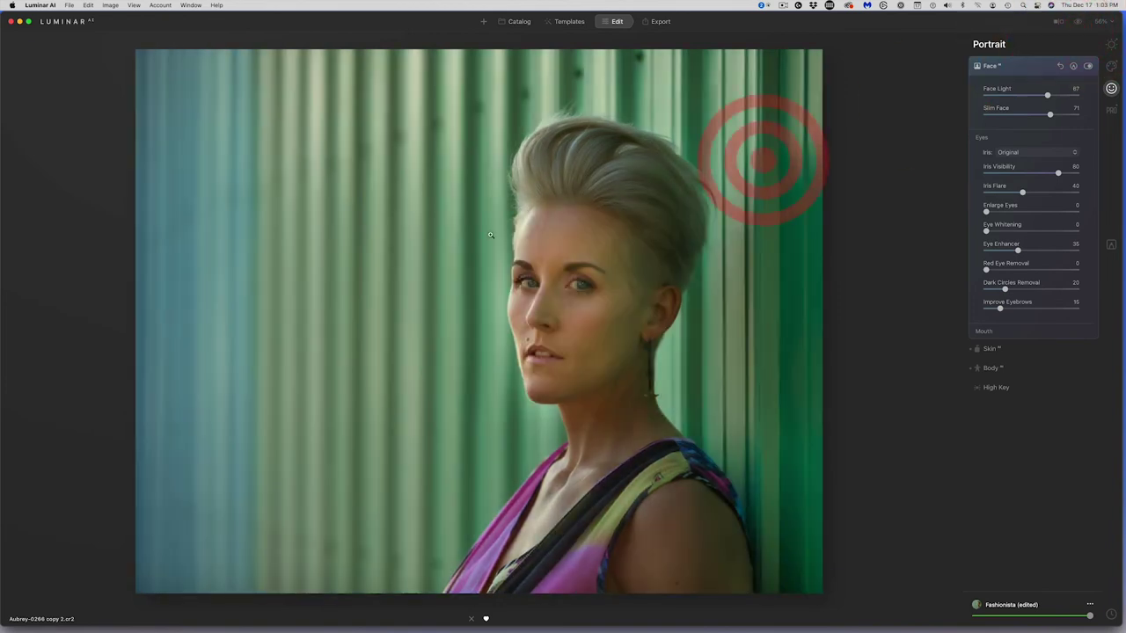
# Step: Inspect the face up close, and set Face Light to 78 and Iris Visibility to 76
pyautogui.click(479, 387)
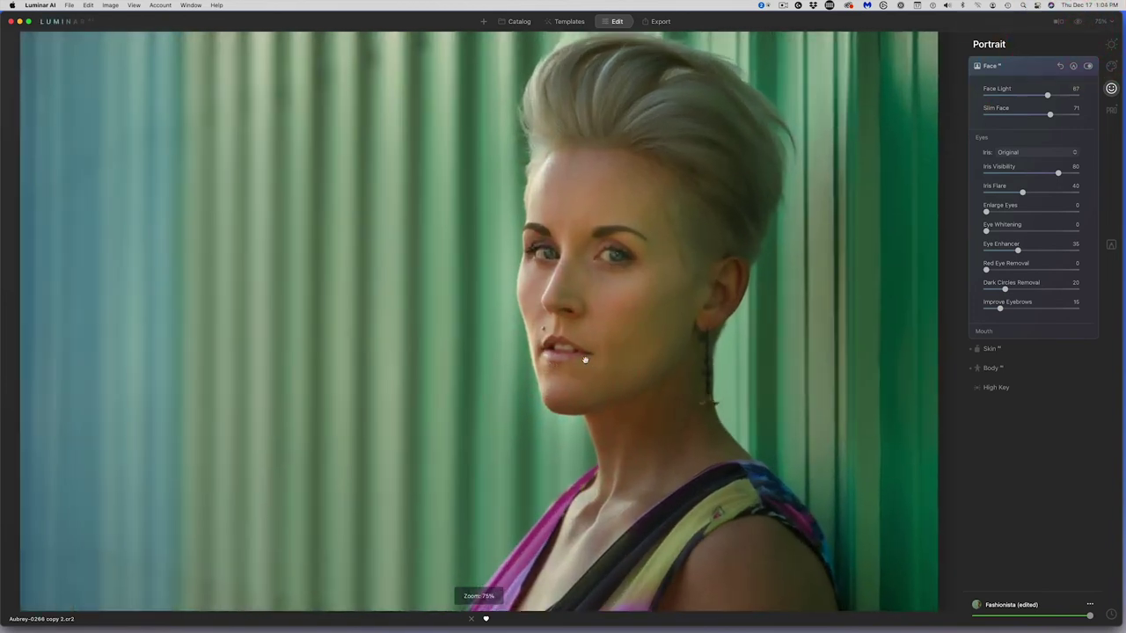
pyautogui.click(585, 359)
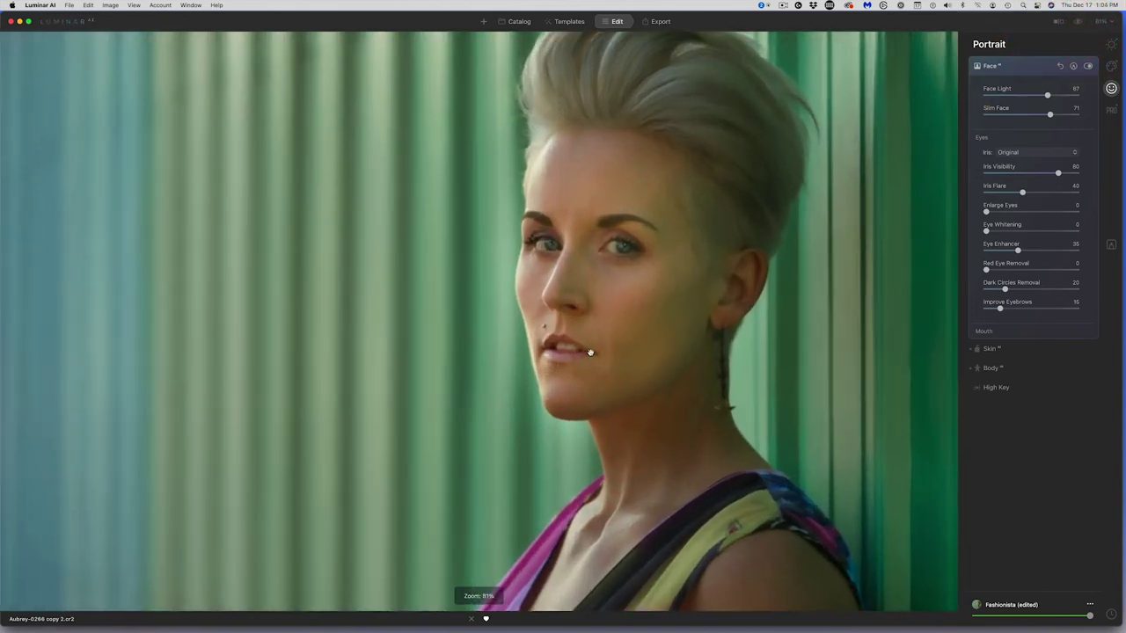
pyautogui.press('super+equal')
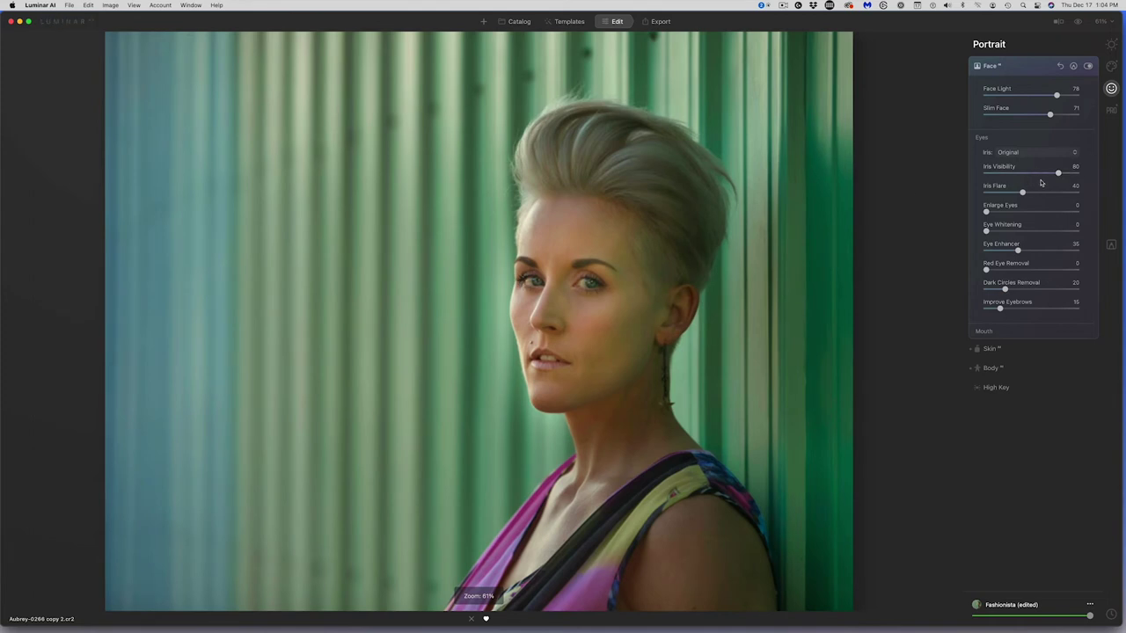
pyautogui.moveTo(1058, 173)
pyautogui.mouseDown()
pyautogui.moveTo(1020, 180)
pyautogui.moveTo(1056, 174)
pyautogui.mouseUp()
# Step: Try the Blue iris colour on the eyes and switch it to Green
pyautogui.click(1013, 153)
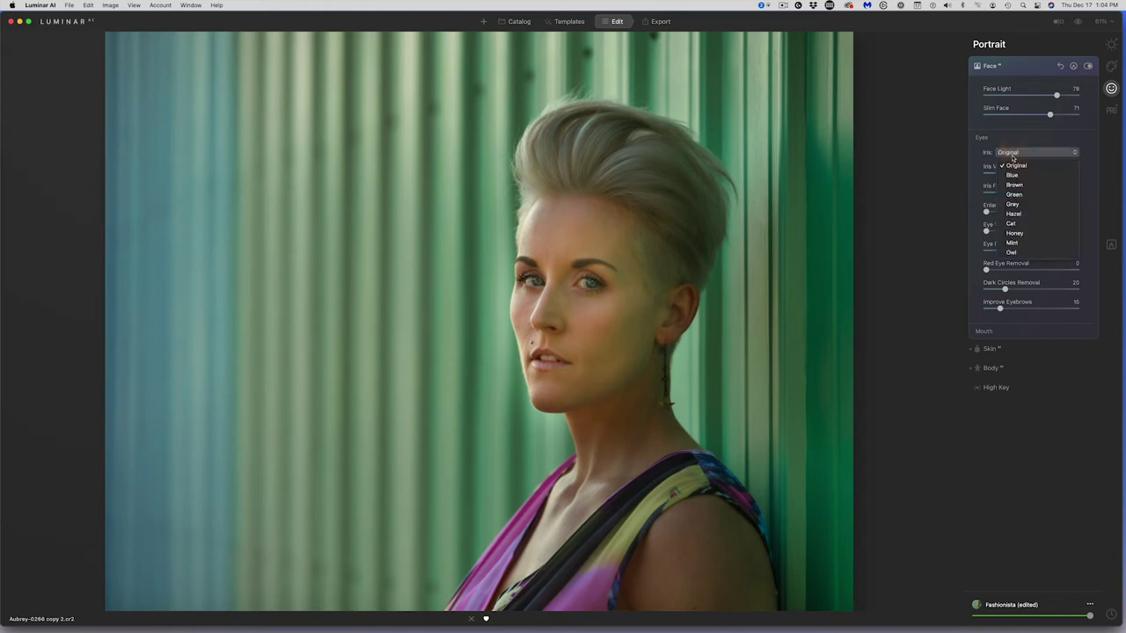
pyautogui.click(1014, 175)
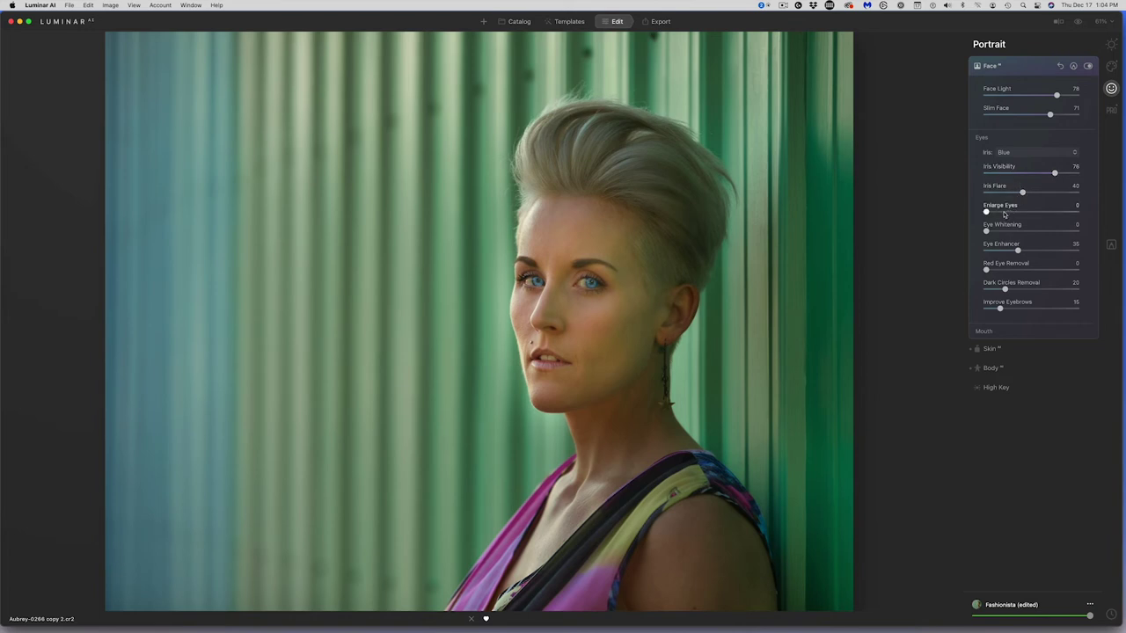
pyautogui.click(1014, 154)
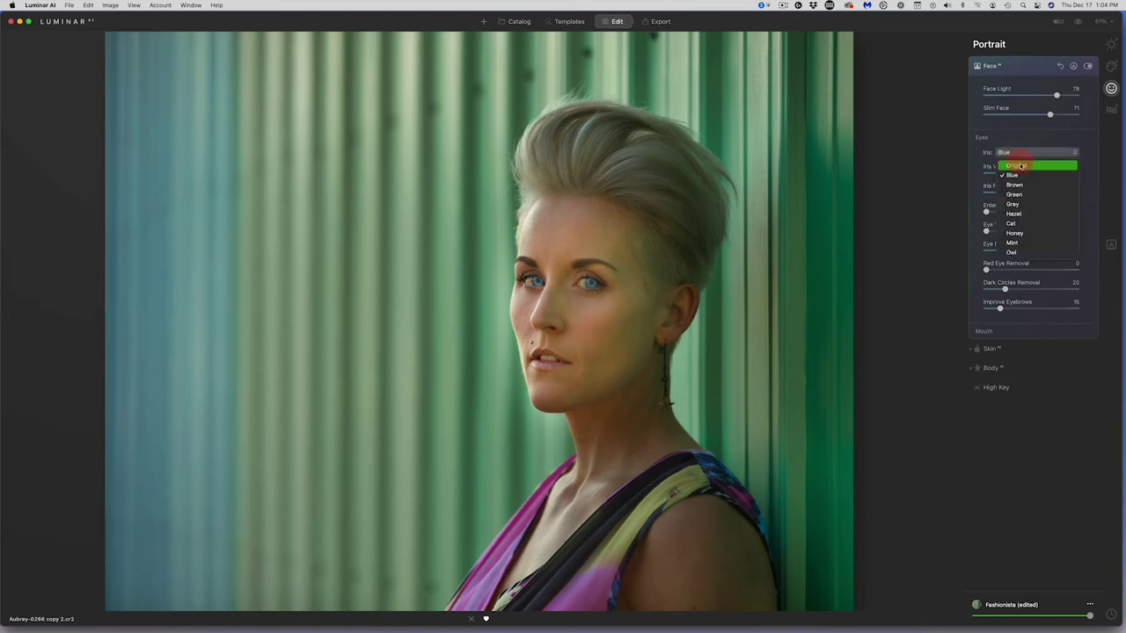
pyautogui.click(1016, 195)
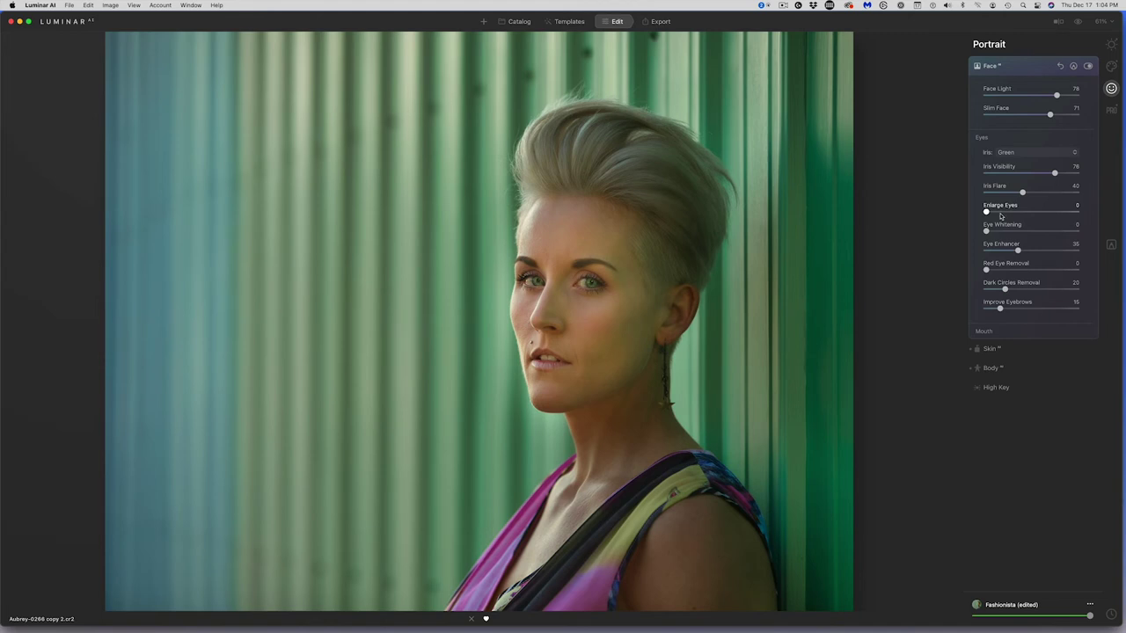
# Step: Set Enlarge Eyes to 46, Eye Whitening to 51 and Eye Enhancer to 52, and compare the eyes with the original
pyautogui.moveTo(1004, 213); pyautogui.dragTo(1037, 253)
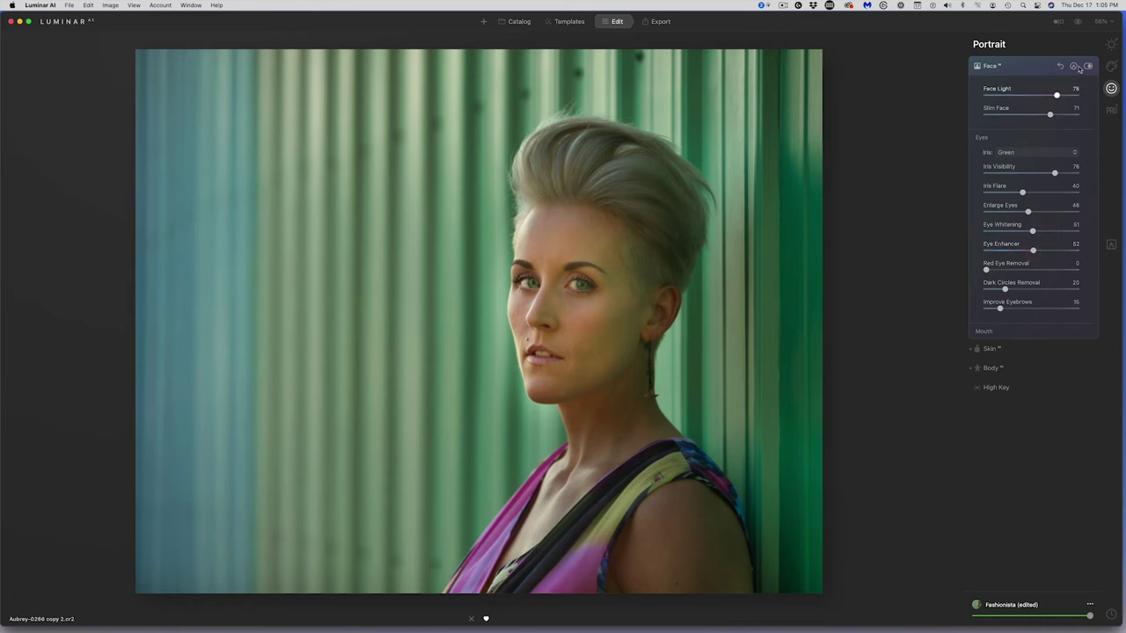
pyautogui.click(1078, 23)
pyautogui.click(1079, 22)
pyautogui.click(1078, 22)
pyautogui.click(1078, 23)
pyautogui.click(1078, 23)
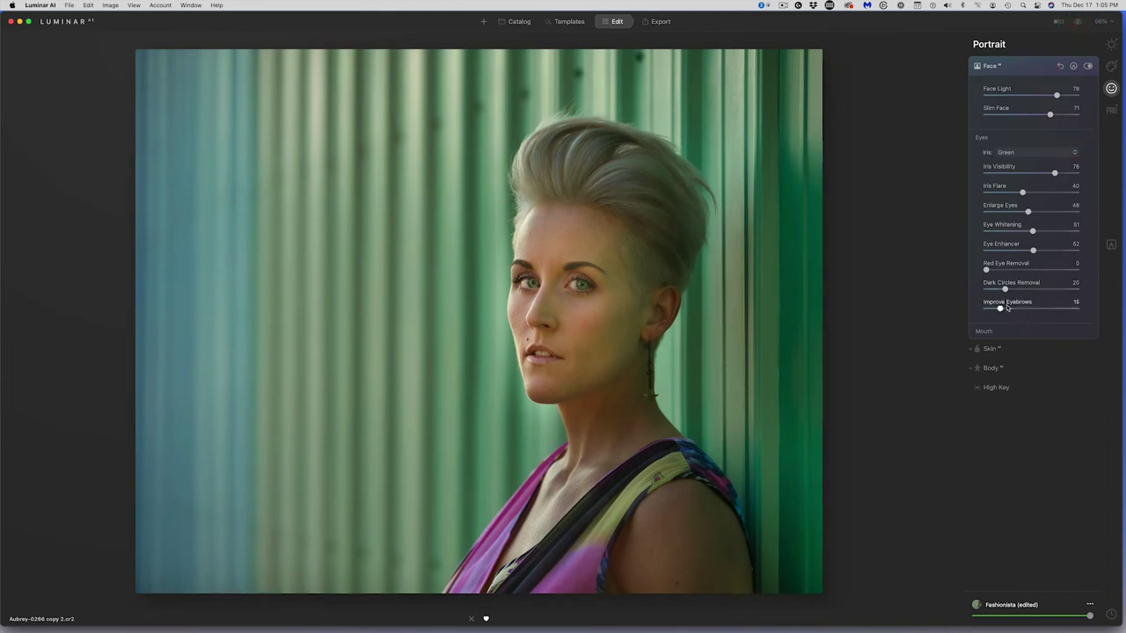
# Step: Set Improve Eyebrows to 42, Lips Saturation to 39, Lips Redness to 20 and Lips Darkening to 22, and raise Teeth Whitening strongly
pyautogui.moveTo(1001, 308)
pyautogui.mouseDown()
pyautogui.moveTo(1027, 307)
pyautogui.moveTo(942, 311)
pyautogui.moveTo(1123, 321)
pyautogui.moveTo(942, 313)
pyautogui.moveTo(1023, 309)
pyautogui.mouseUp()
pyautogui.click(989, 332)
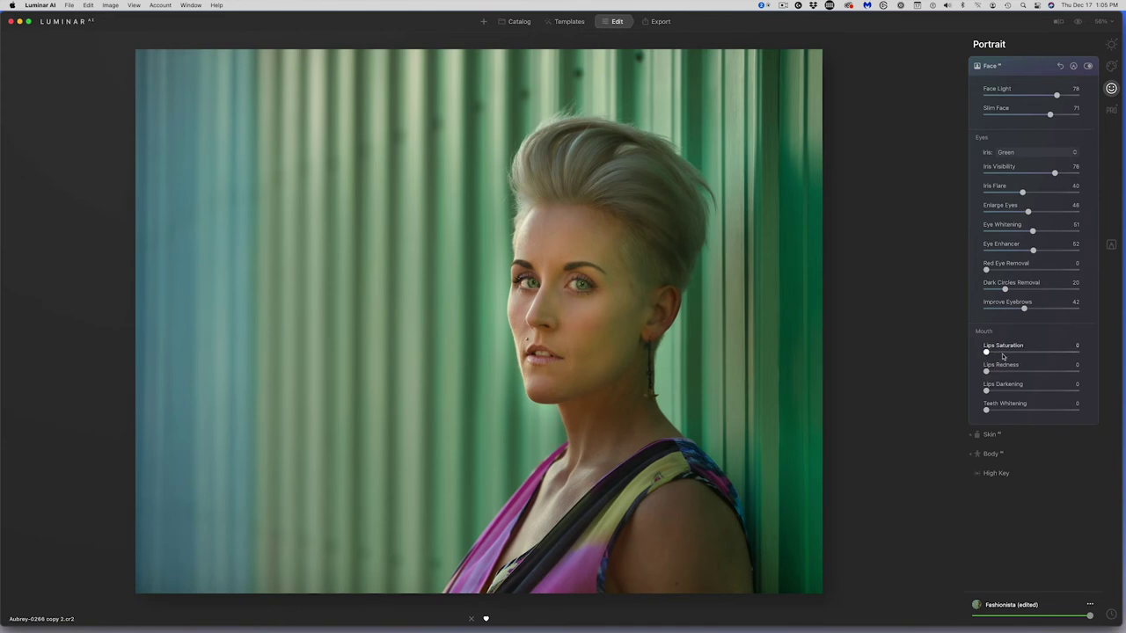
pyautogui.moveTo(1010, 353); pyautogui.dragTo(1021, 352)
pyautogui.click(1004, 372)
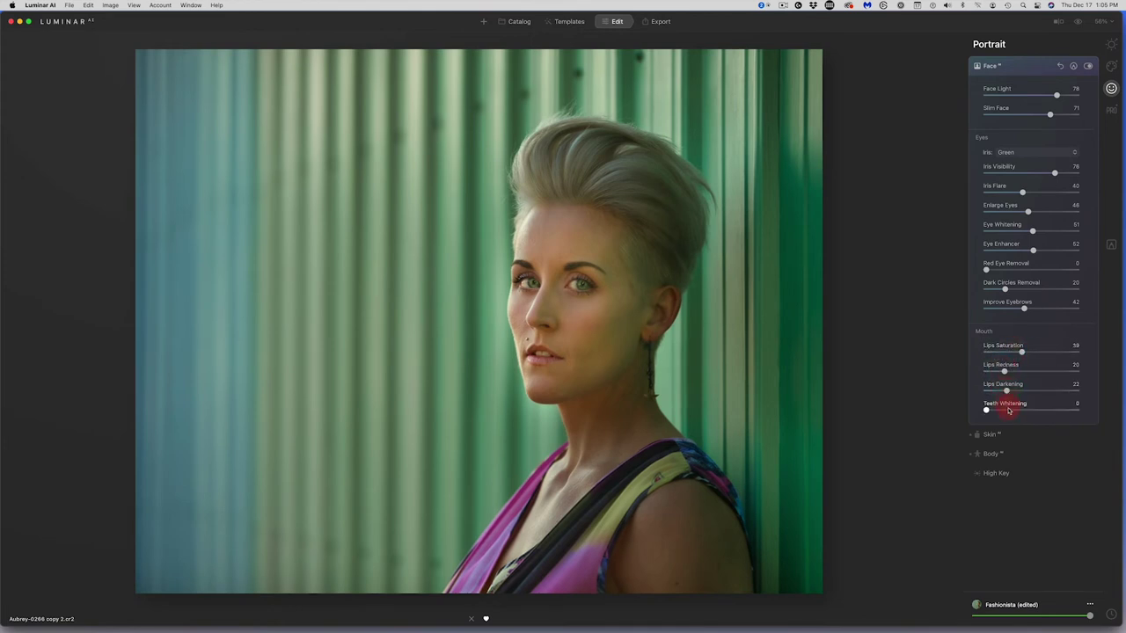
pyautogui.moveTo(1008, 412); pyautogui.dragTo(1069, 414)
# Step: Increase the Skin AI smoothing amount and Shine Removal, and open the Body AI settings
pyautogui.click(990, 434)
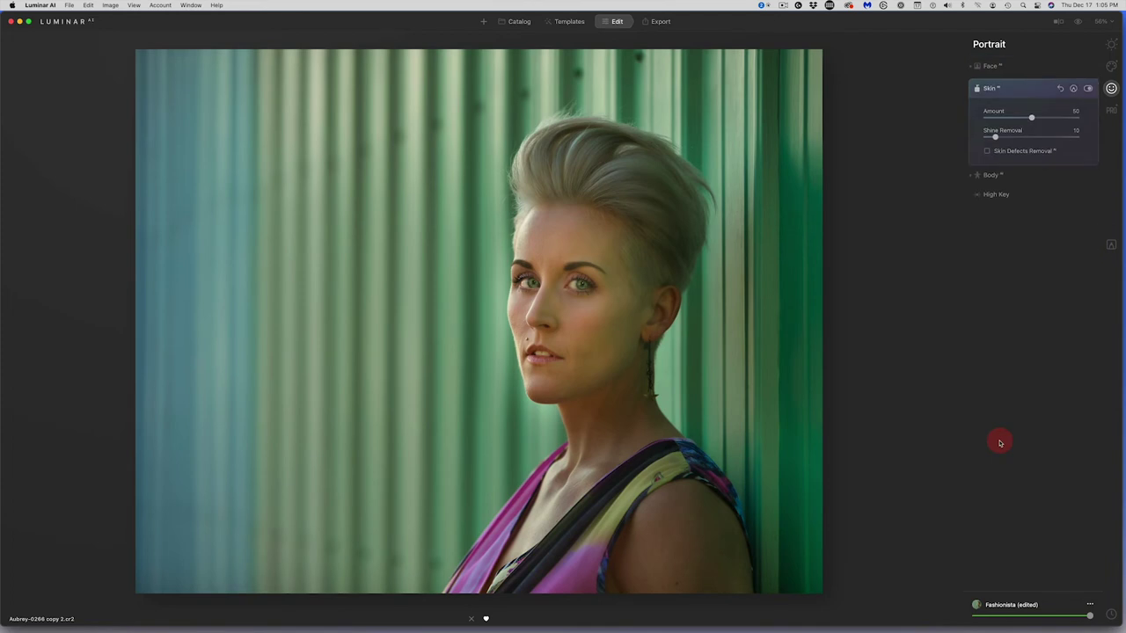
pyautogui.click(1045, 115)
pyautogui.moveTo(1010, 134); pyautogui.dragTo(1034, 137)
pyautogui.click(1011, 173)
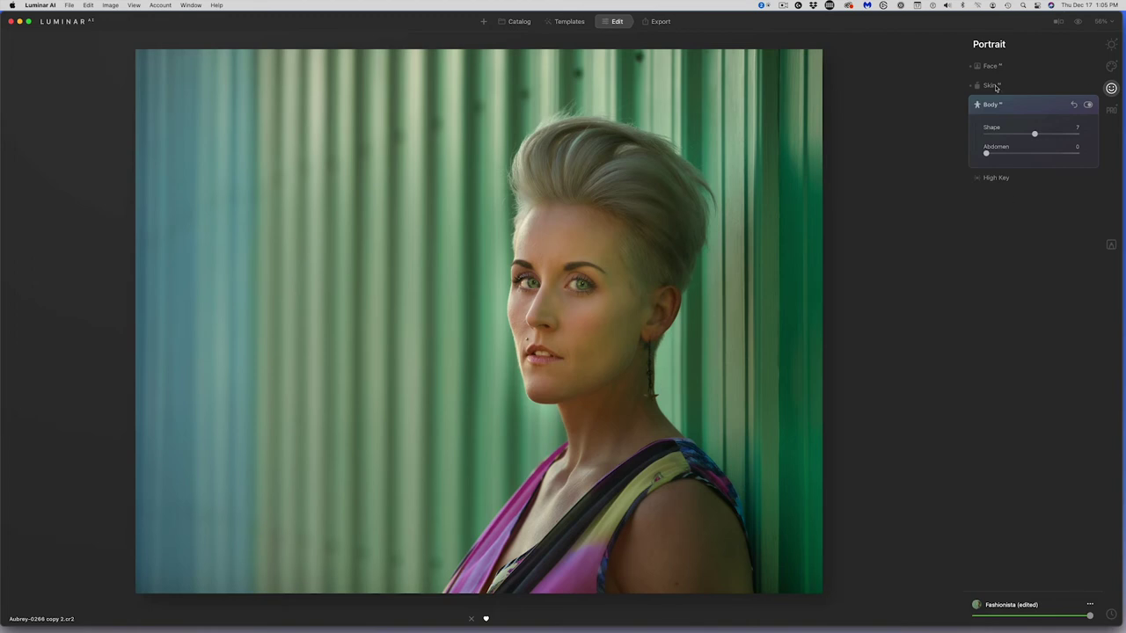
# Step: Compare the original and edited portrait in a split before/after view, moving the divider towards the blue edge of the wall
pyautogui.click(1058, 21)
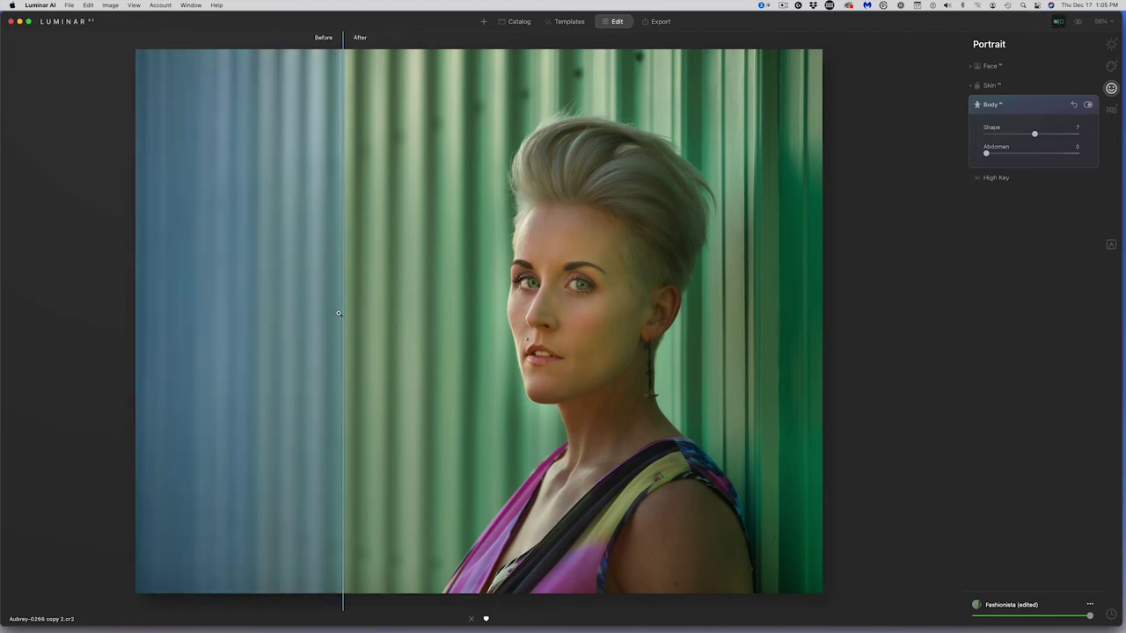
pyautogui.moveTo(342, 312); pyautogui.dragTo(188, 431)
pyautogui.click(953, 108)
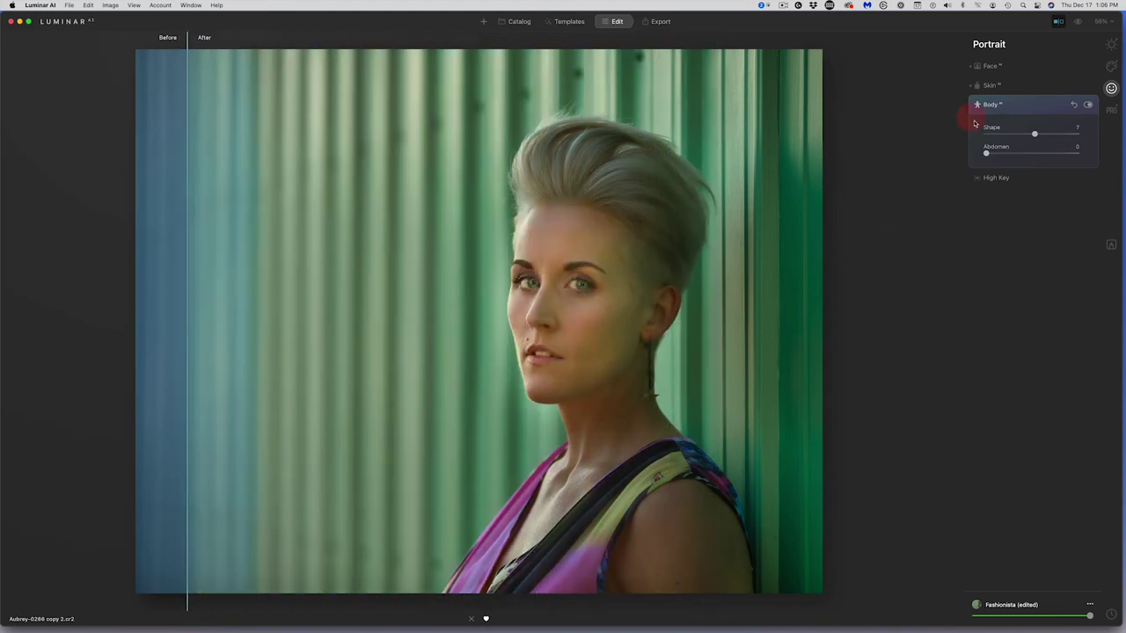
# Step: Export the portrait to disk as a TIFF on the Desktop, adding "luma" to the end of the file name
pyautogui.click(662, 21)
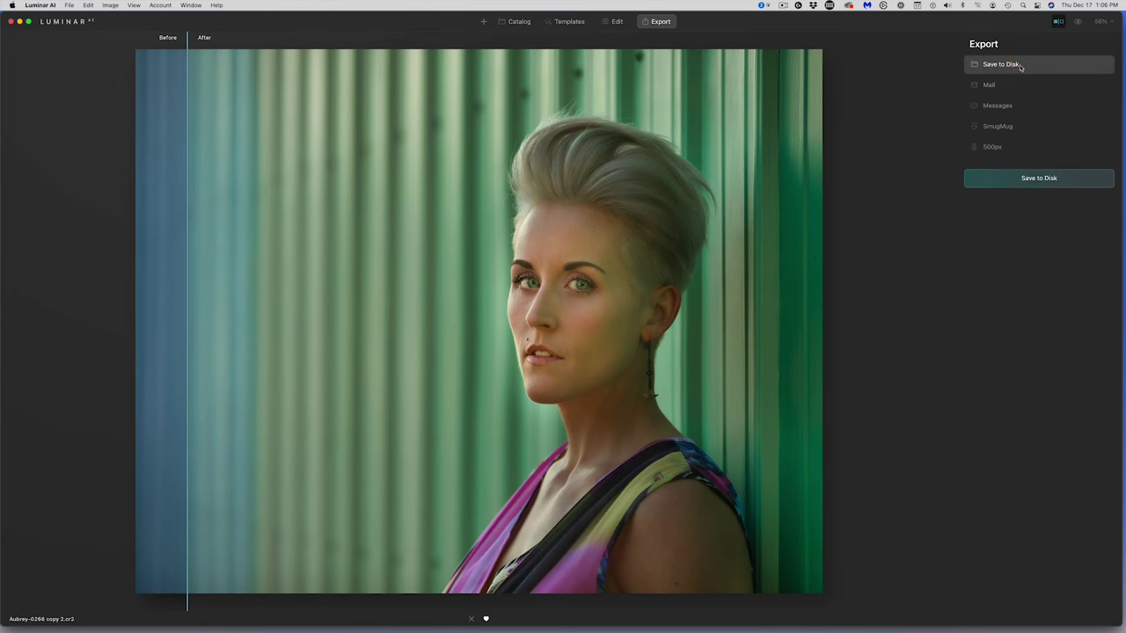
pyautogui.click(1035, 186)
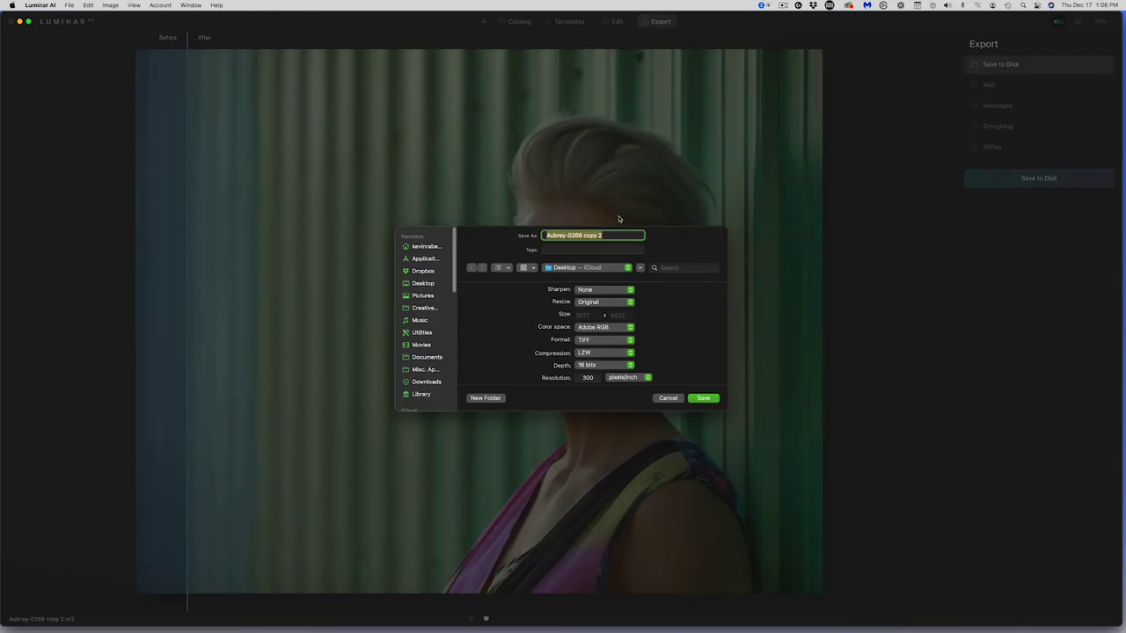
pyautogui.click(621, 235)
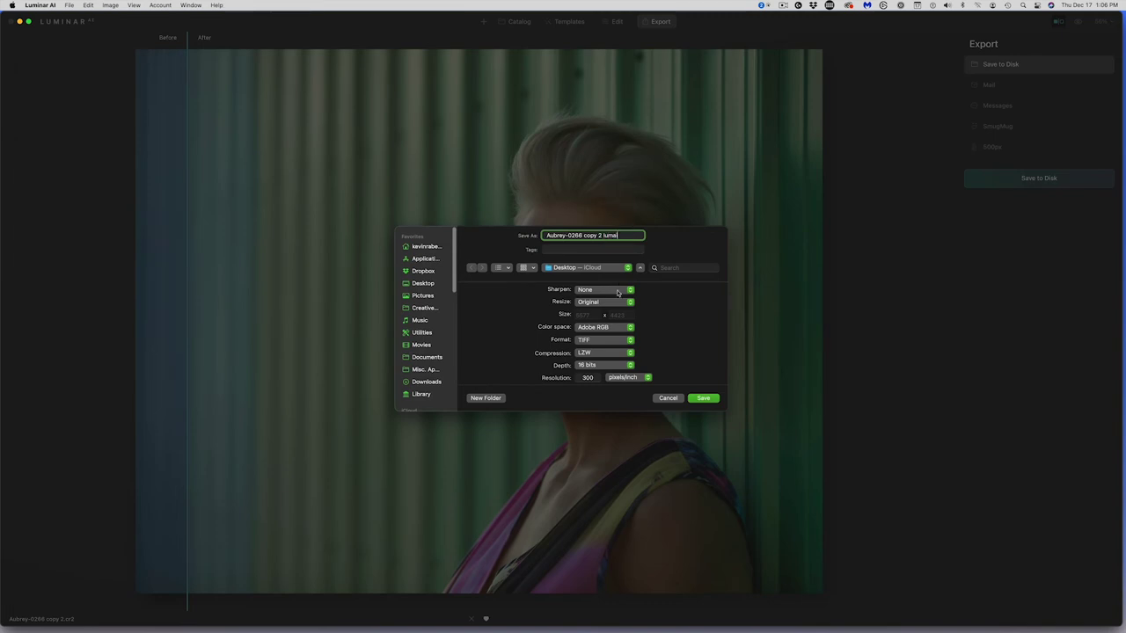
pyautogui.click(705, 398)
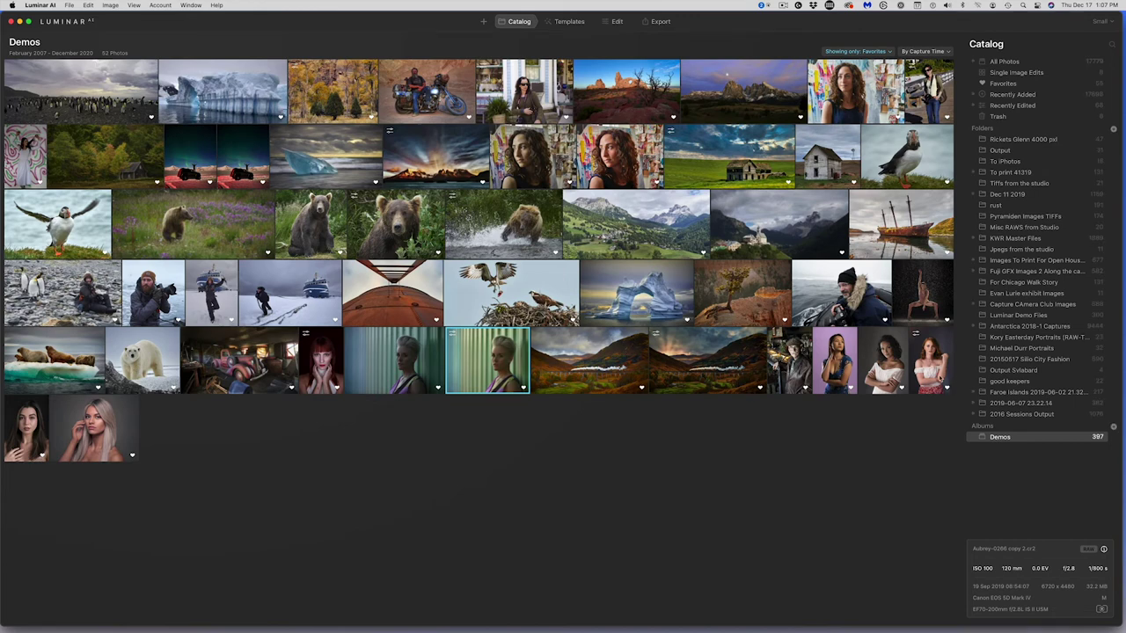
# Step: Reveal the red-haired woman's portrait in Finder, duplicate its raw file _DSF0411.RAF and close the Finder window
pyautogui.rightClick(926, 363)
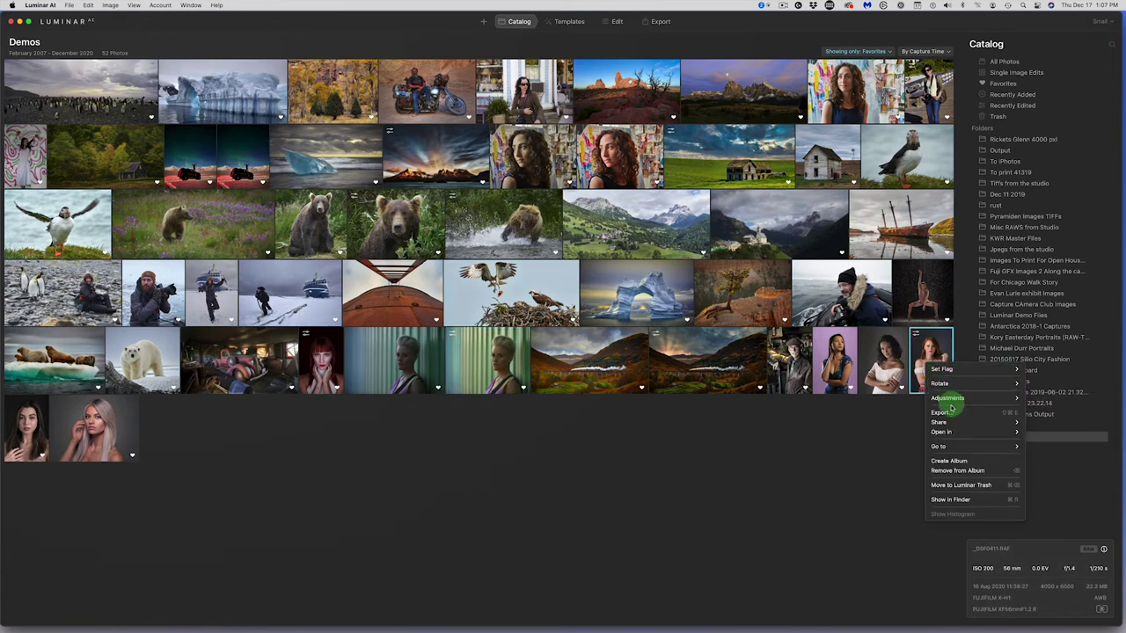
pyautogui.click(961, 500)
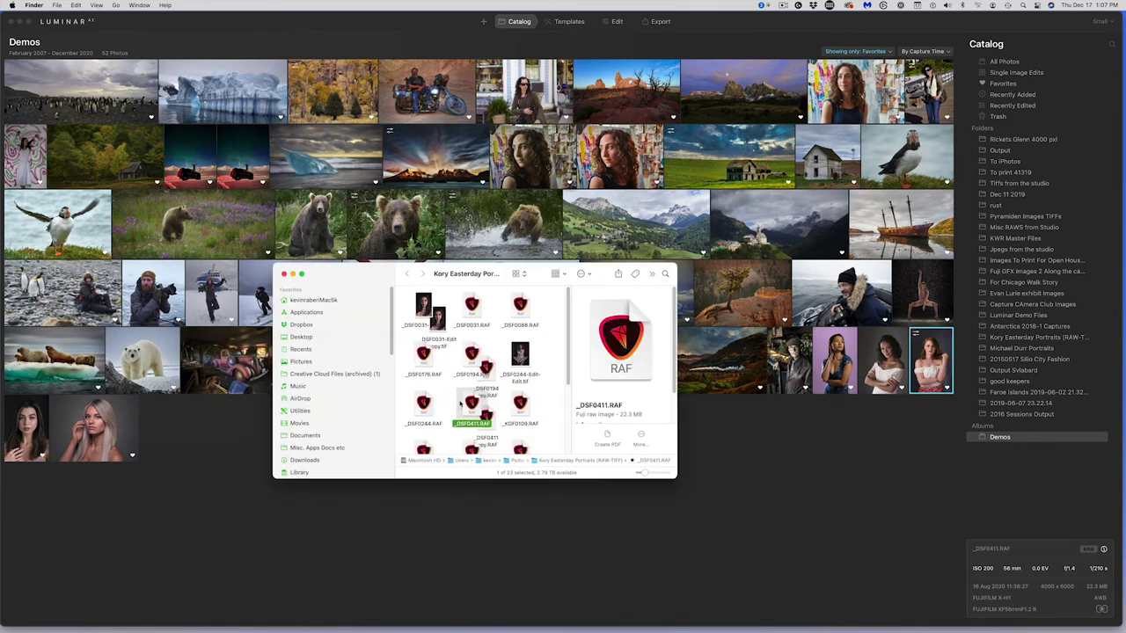
pyautogui.rightClick(464, 403)
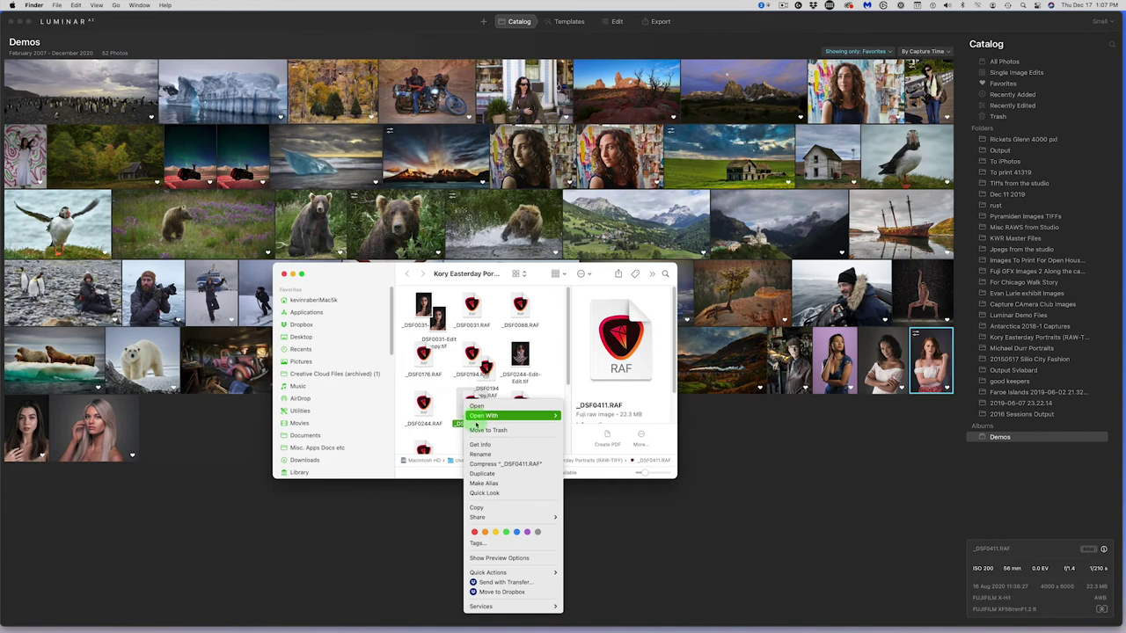
pyautogui.click(498, 475)
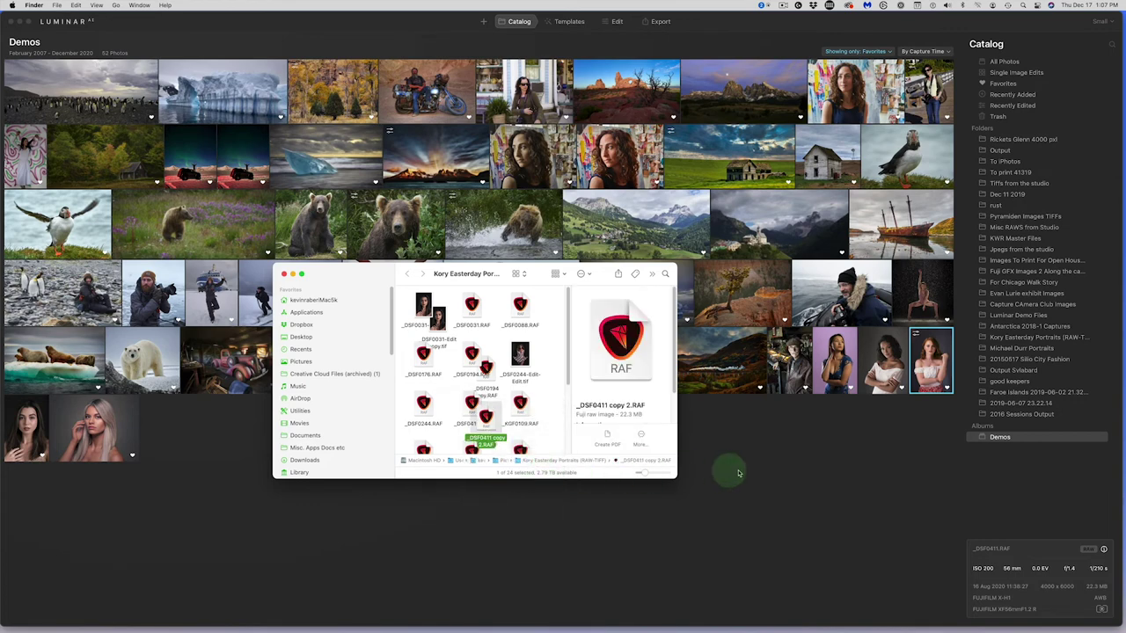
pyautogui.click(284, 274)
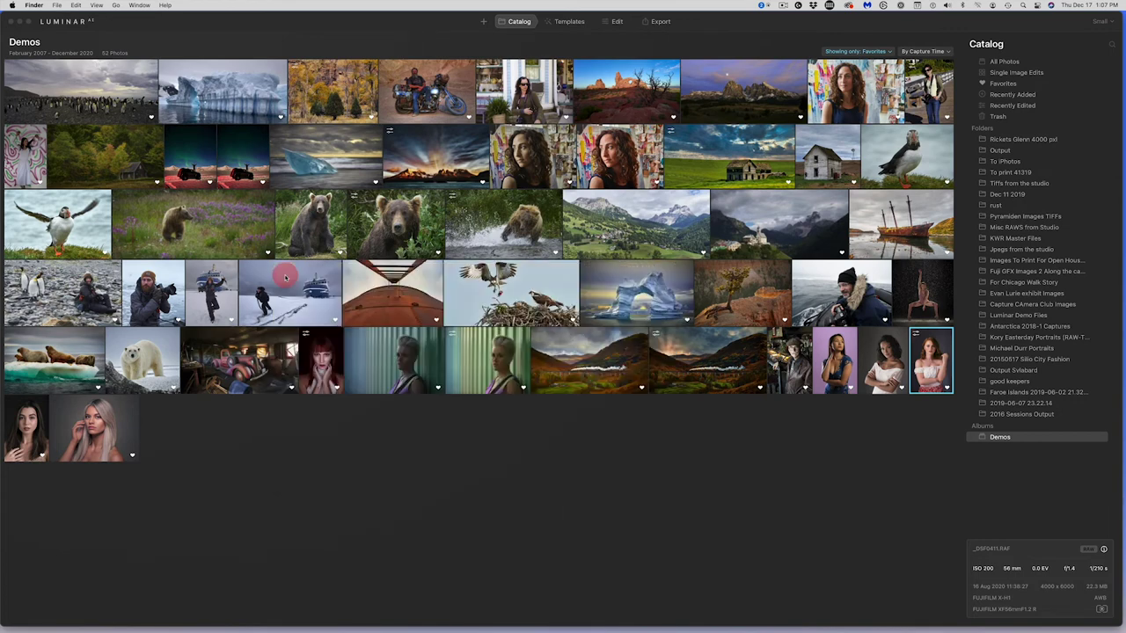
pyautogui.click(888, 416)
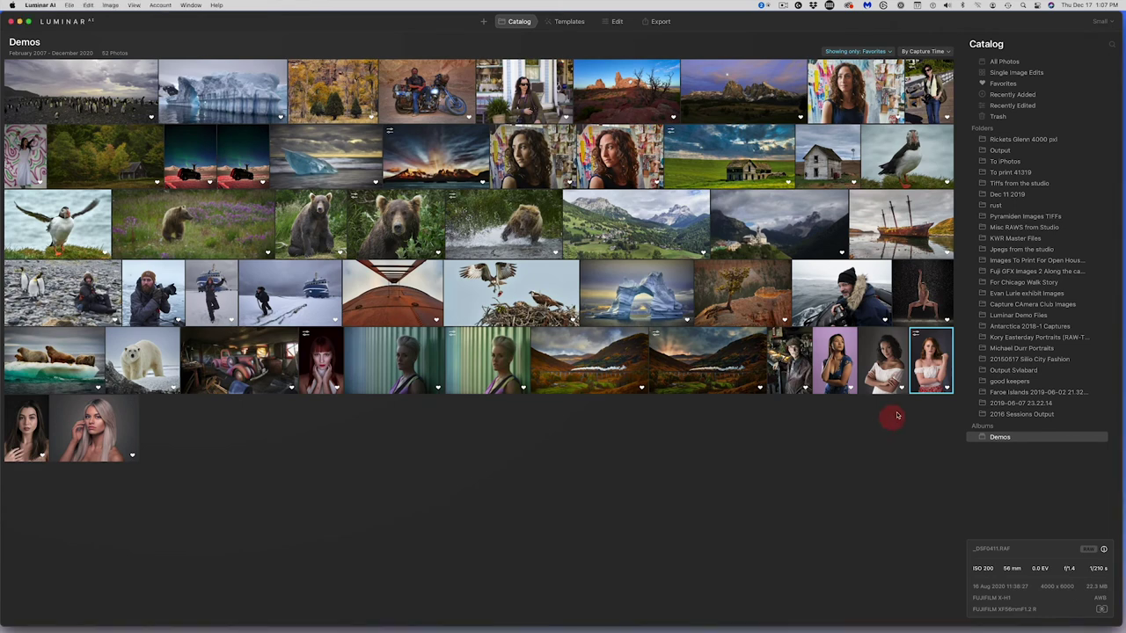
# Step: View the red-haired woman's portrait, return to the catalog and revert its adjustments to the original
pyautogui.doubleClick(921, 354)
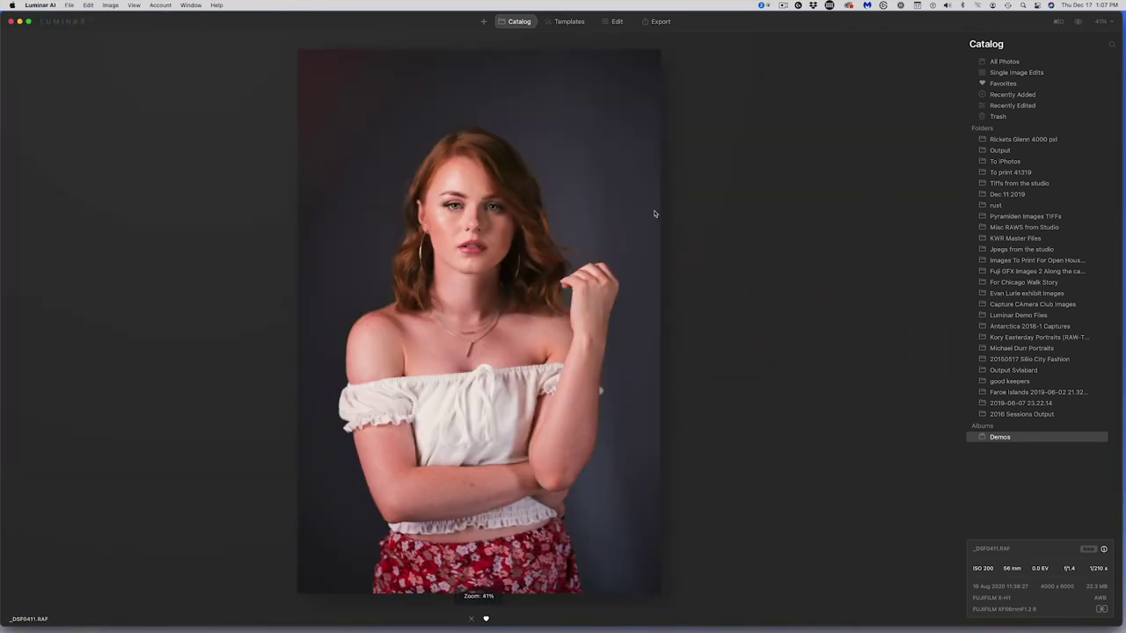
pyautogui.click(563, 21)
pyautogui.click(517, 21)
pyautogui.rightClick(936, 366)
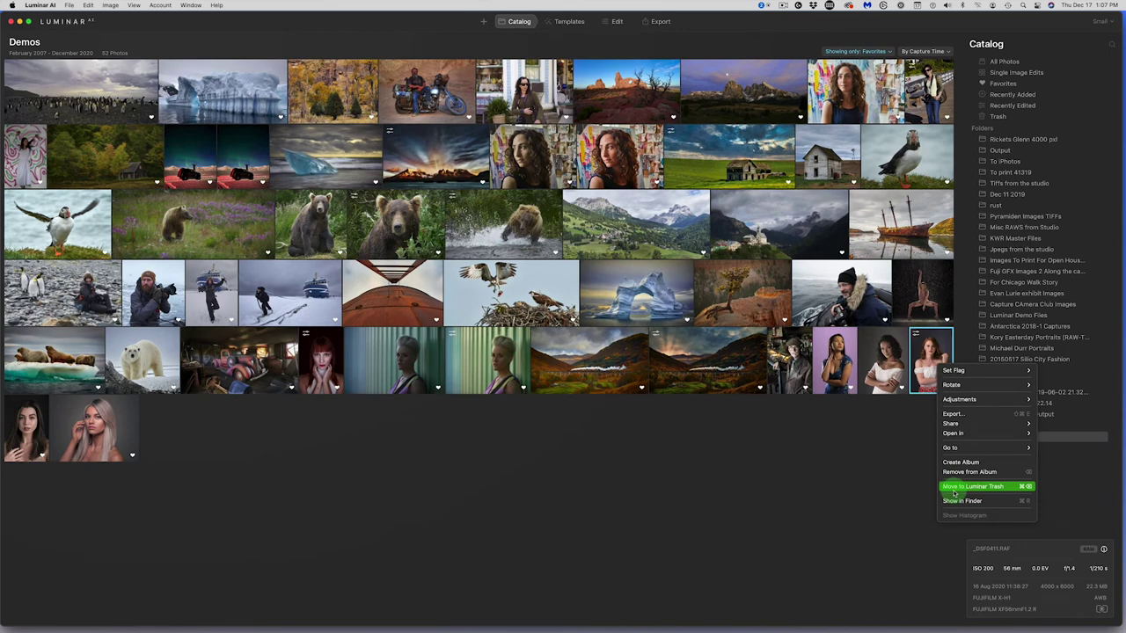
pyautogui.moveTo(958, 399)
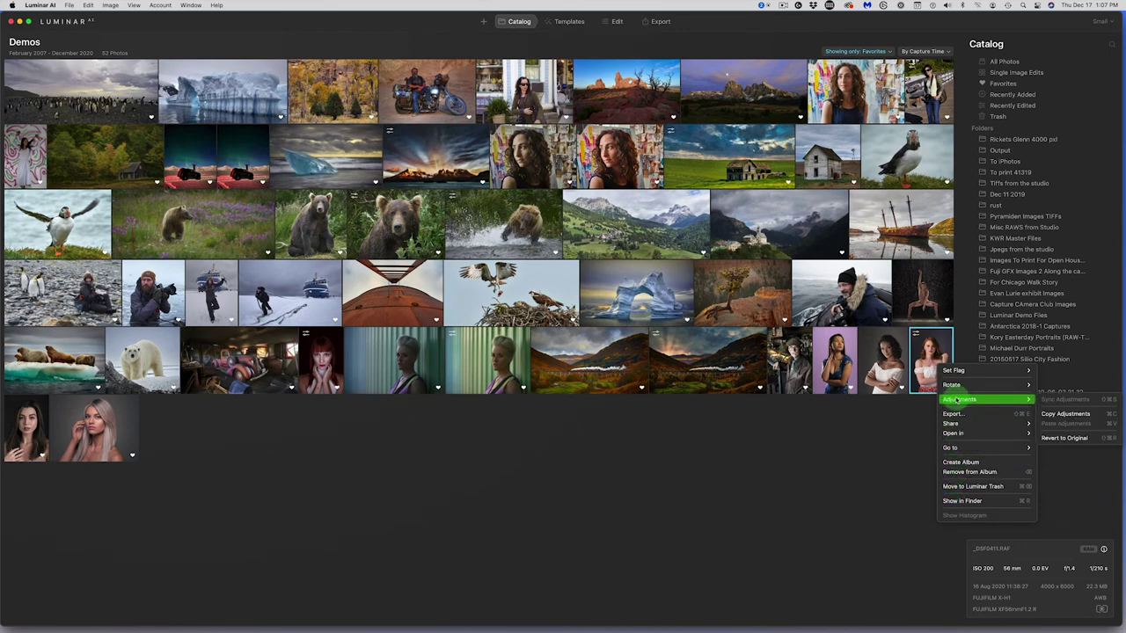
pyautogui.click(1062, 438)
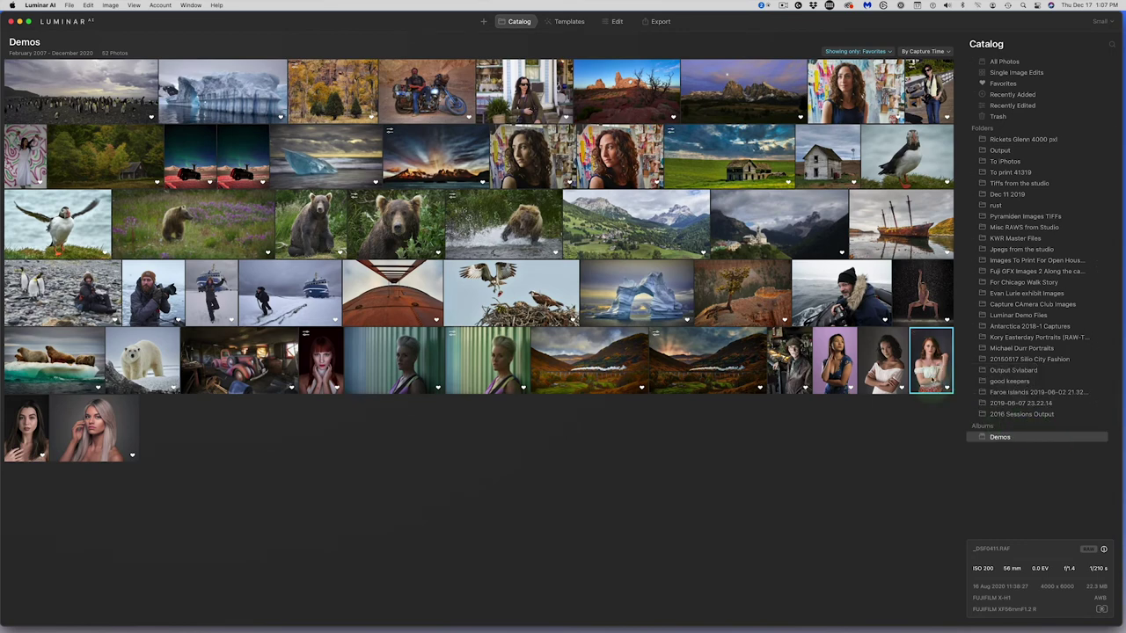
# Step: Open the reverted portrait, try Still Frame and Marquee from the Essence Collection, and apply the Fashionista template
pyautogui.doubleClick(928, 369)
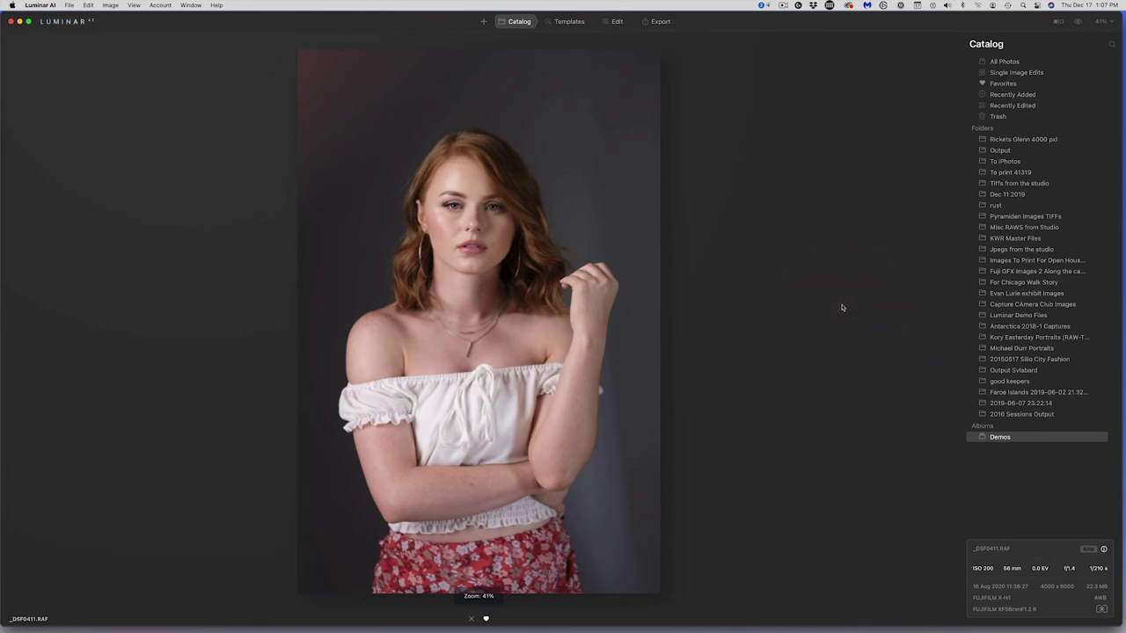
pyautogui.click(553, 16)
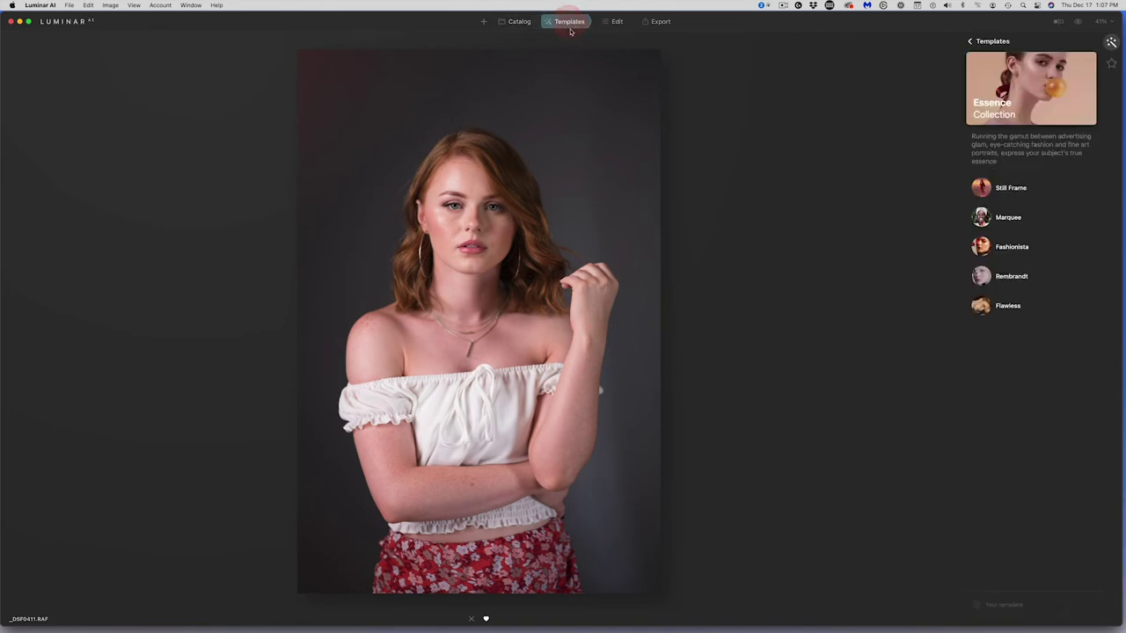
pyautogui.click(1004, 186)
pyautogui.click(1007, 222)
pyautogui.click(1003, 247)
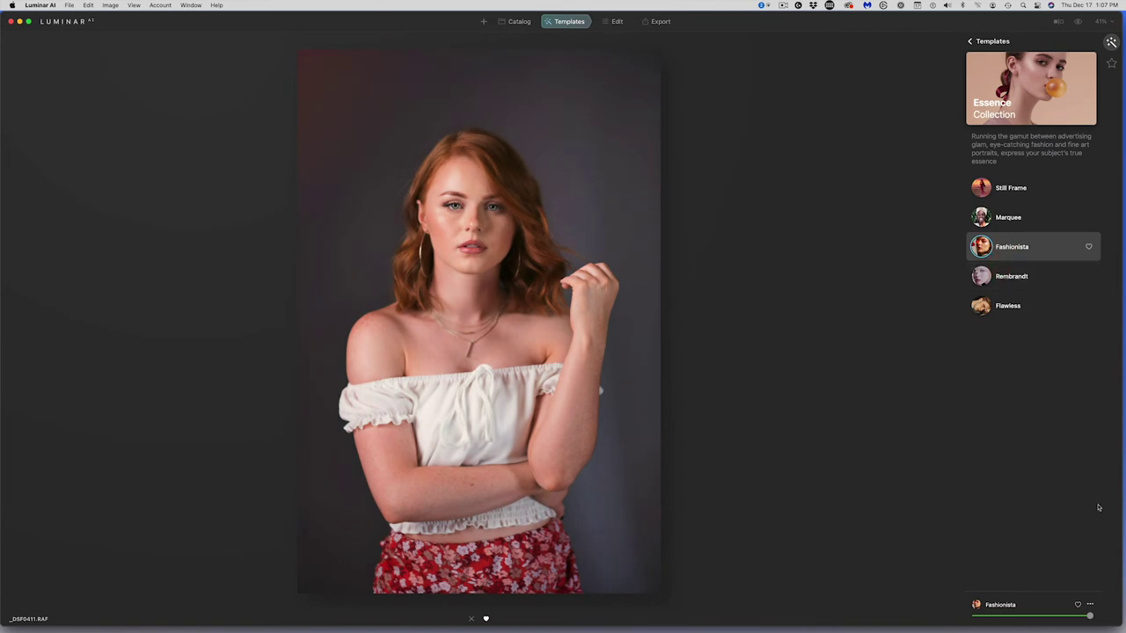
# Step: Open the portrait's Composition settings in the Essentials edit tools and run the automatic Composition AI crop
pyautogui.click(615, 21)
pyautogui.click(1031, 133)
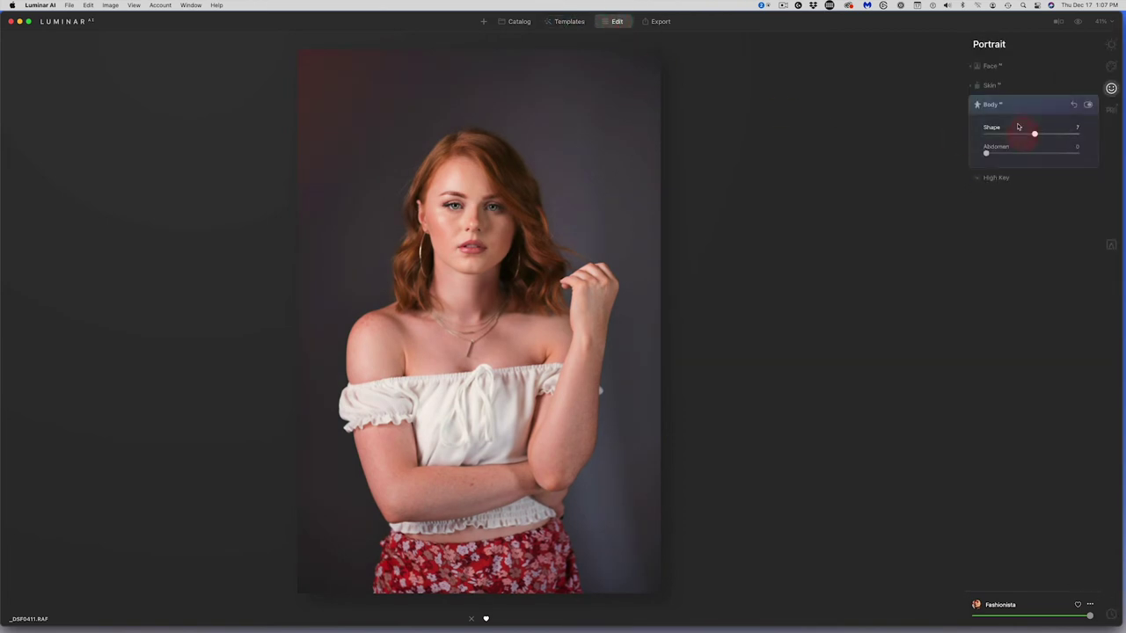
pyautogui.click(1113, 45)
pyautogui.click(1025, 70)
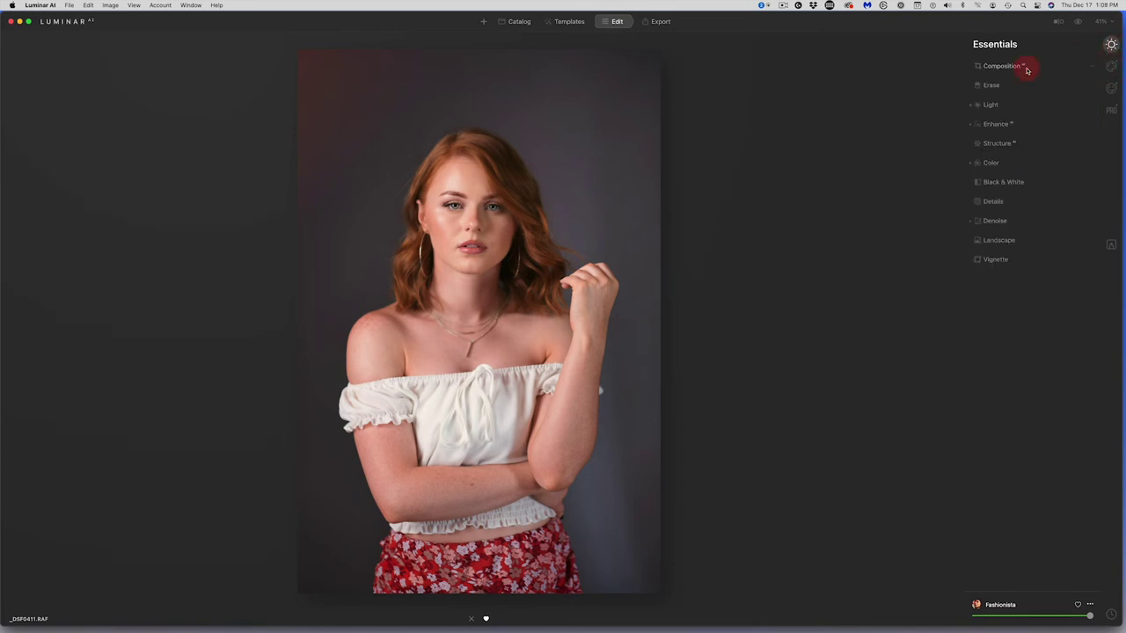
pyautogui.click(1031, 90)
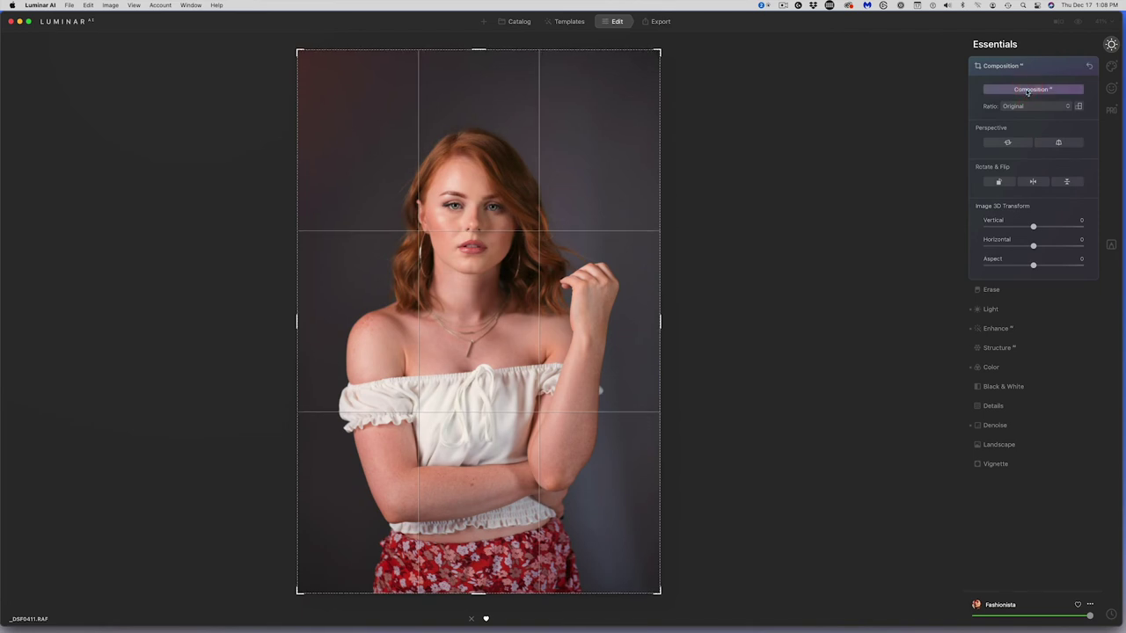
pyautogui.click(1023, 90)
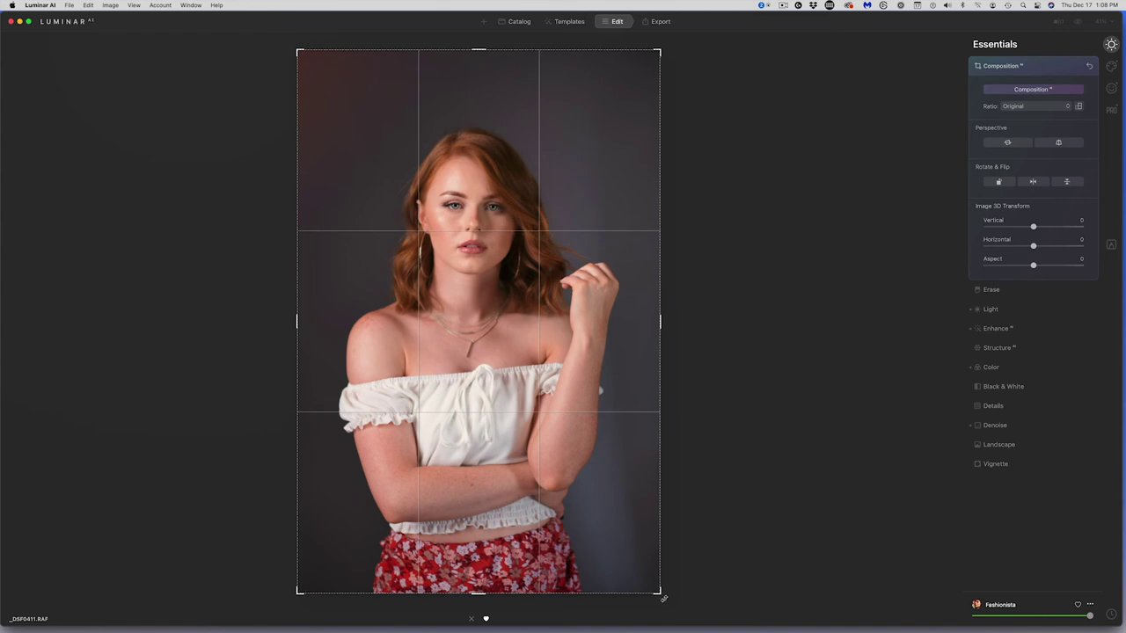
# Step: Set the crop ratio to Free, trim the portrait slightly around the edges and a little more at the top, and apply the crop
pyautogui.moveTo(656, 594); pyautogui.dragTo(693, 545)
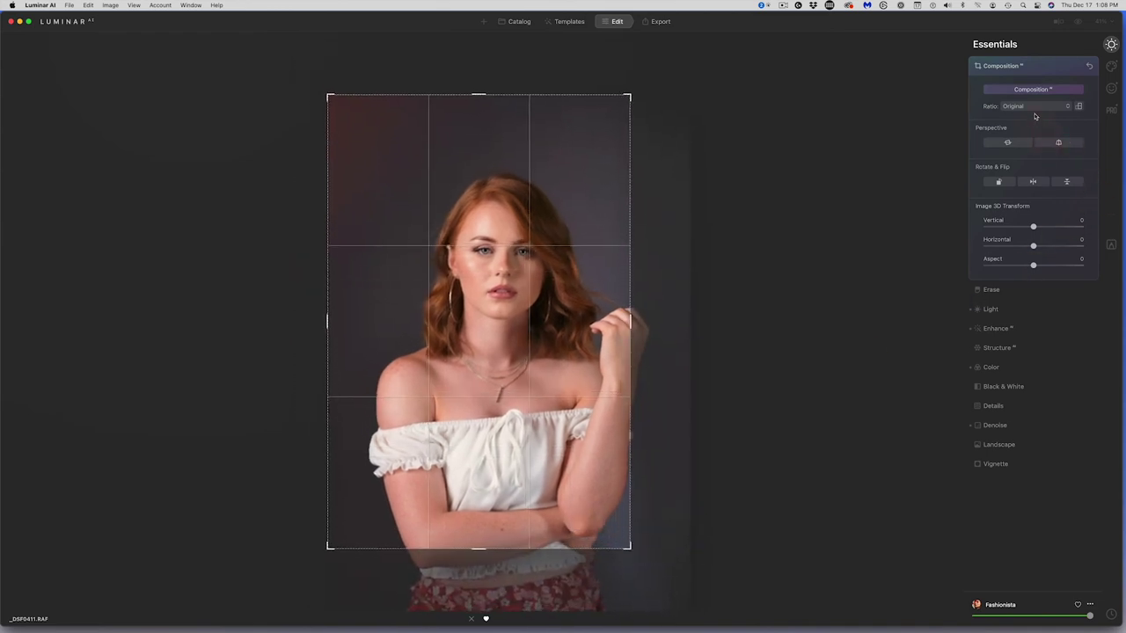
pyautogui.click(1031, 110)
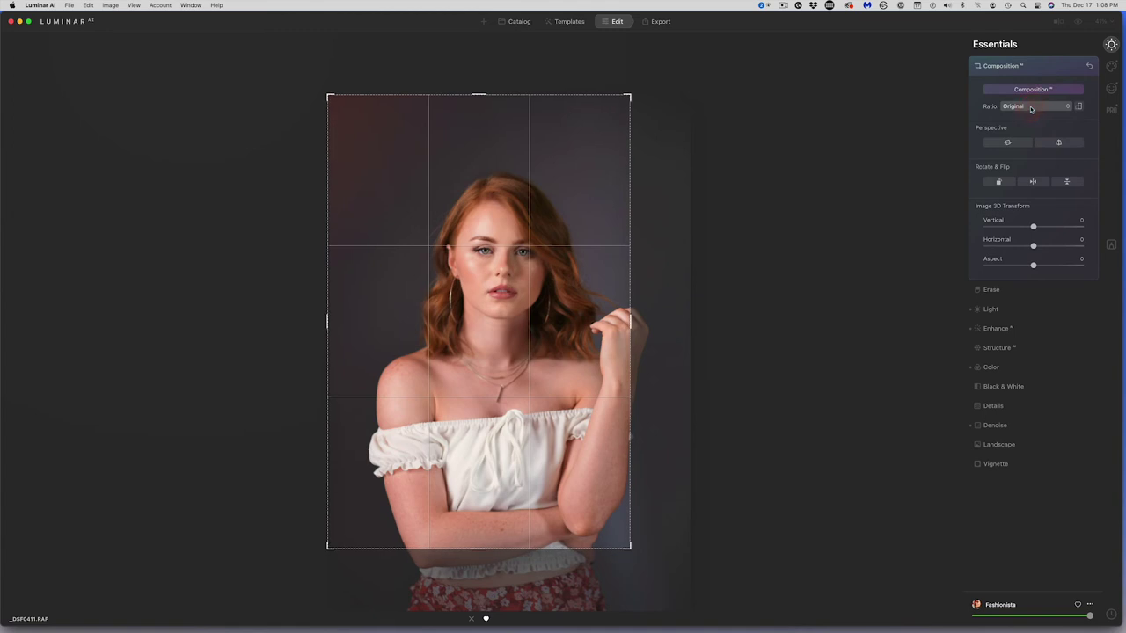
pyautogui.click(1067, 109)
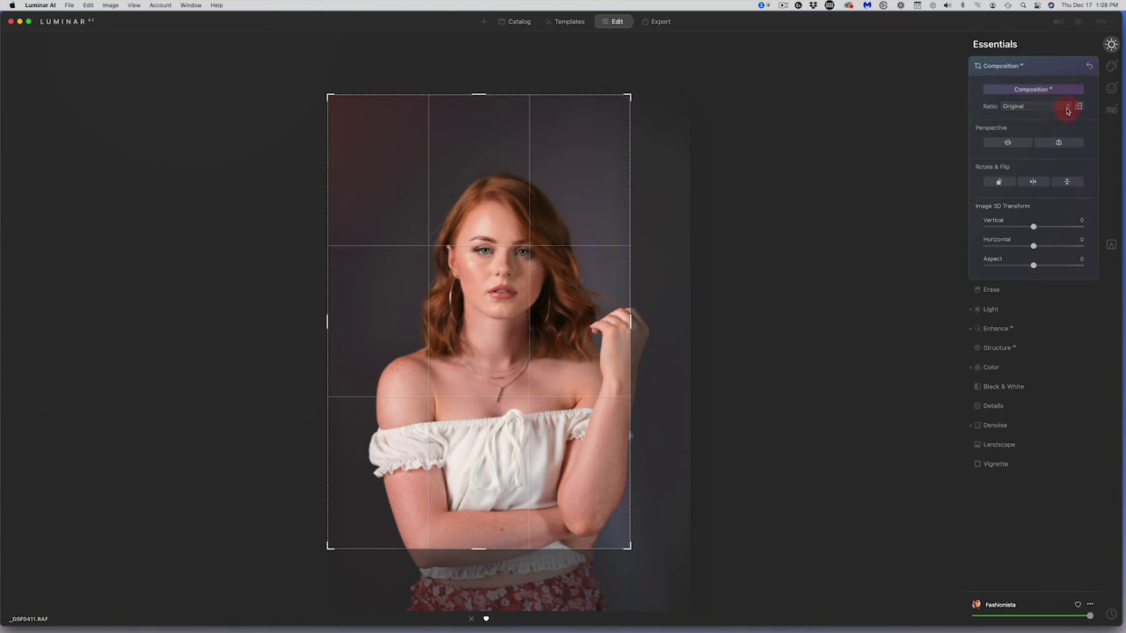
pyautogui.click(1029, 114)
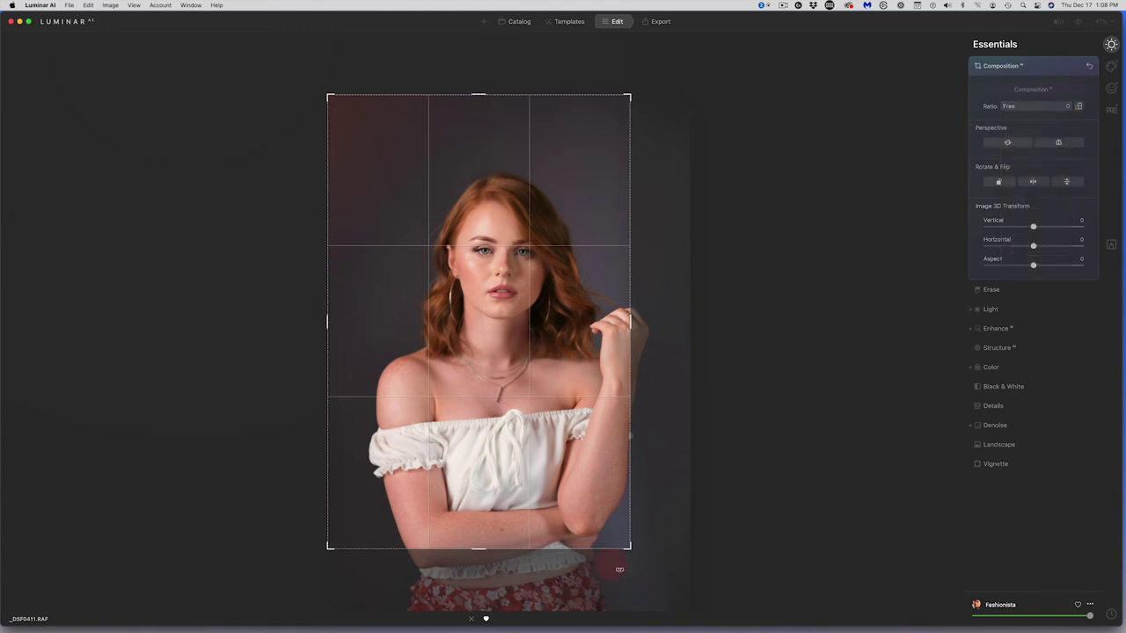
pyautogui.moveTo(627, 547); pyautogui.dragTo(657, 588)
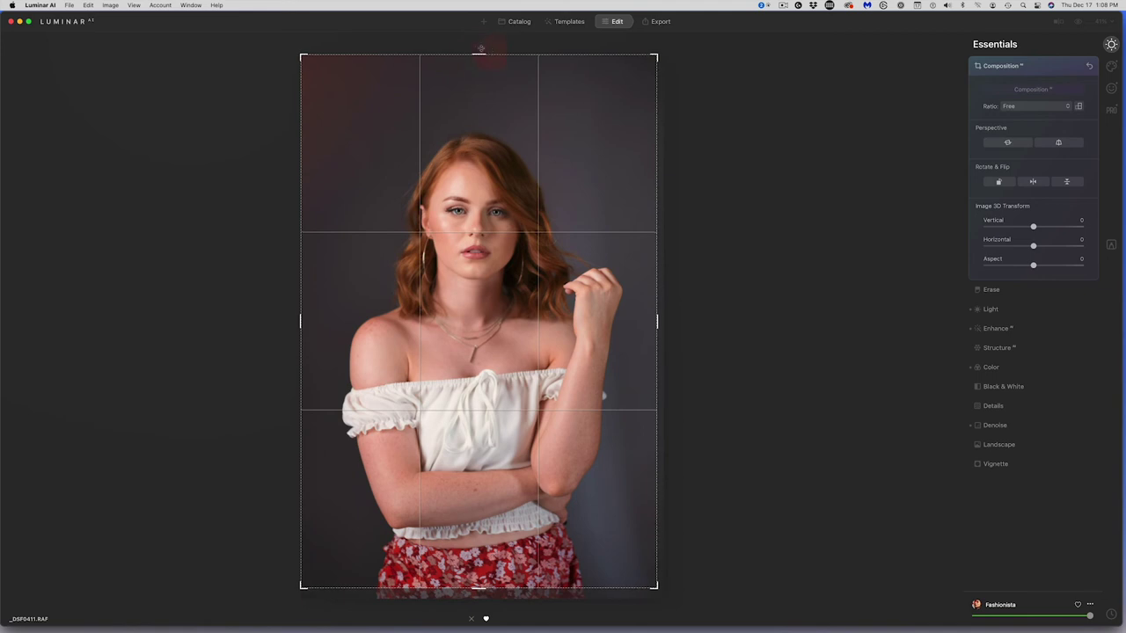
pyautogui.moveTo(475, 55); pyautogui.dragTo(474, 73)
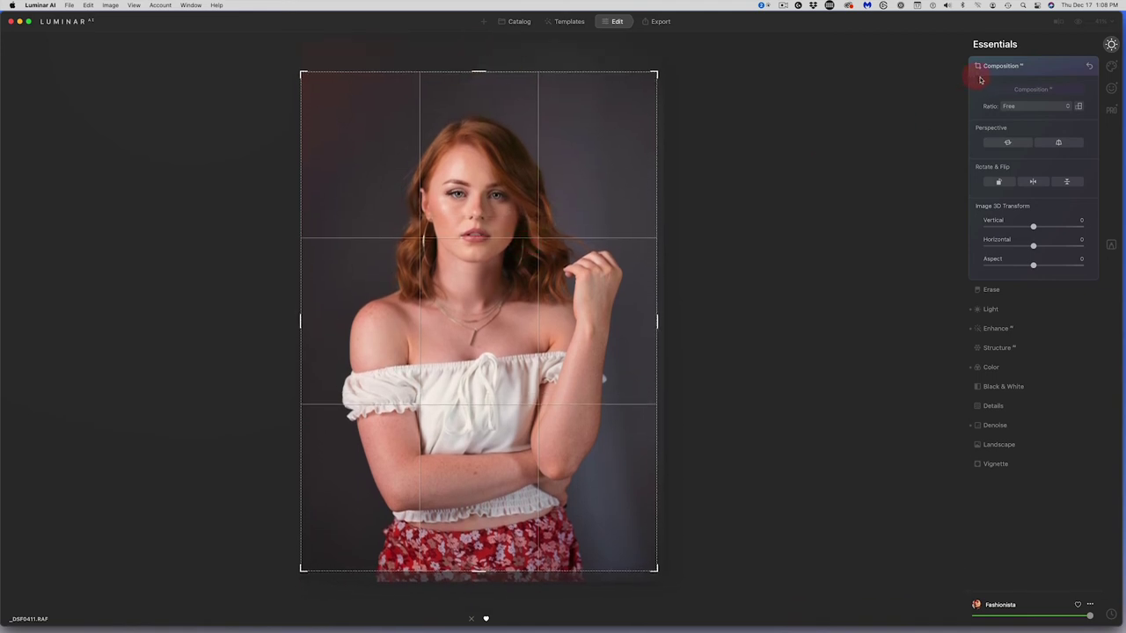
pyautogui.click(1017, 69)
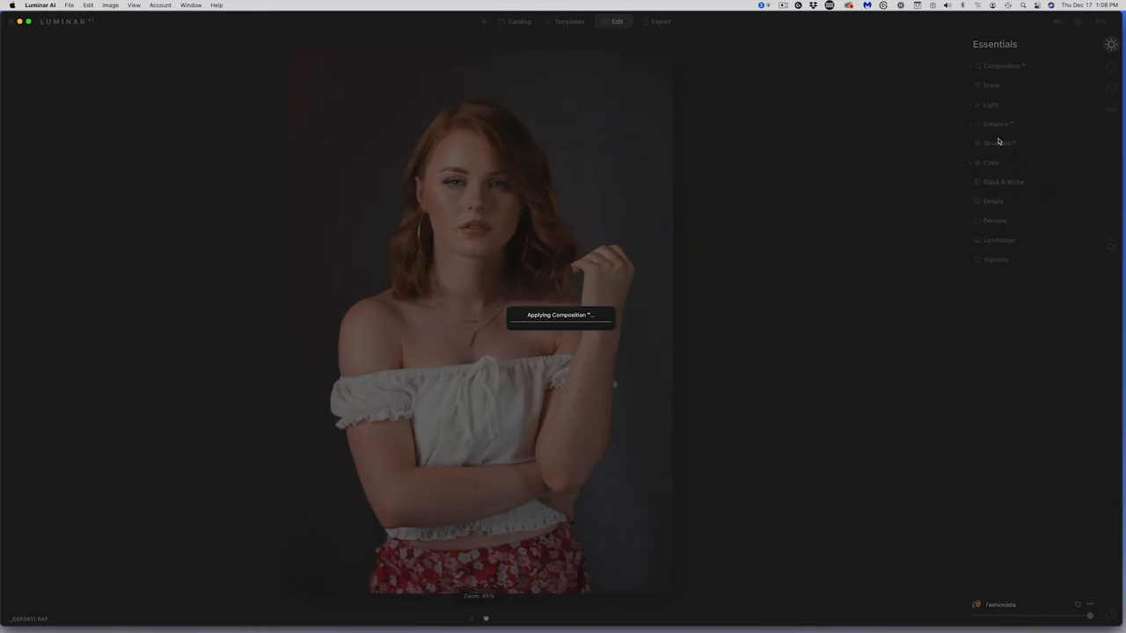
# Step: Warm the portrait's white balance to a Temperature of 5212 in the Light settings
pyautogui.click(995, 106)
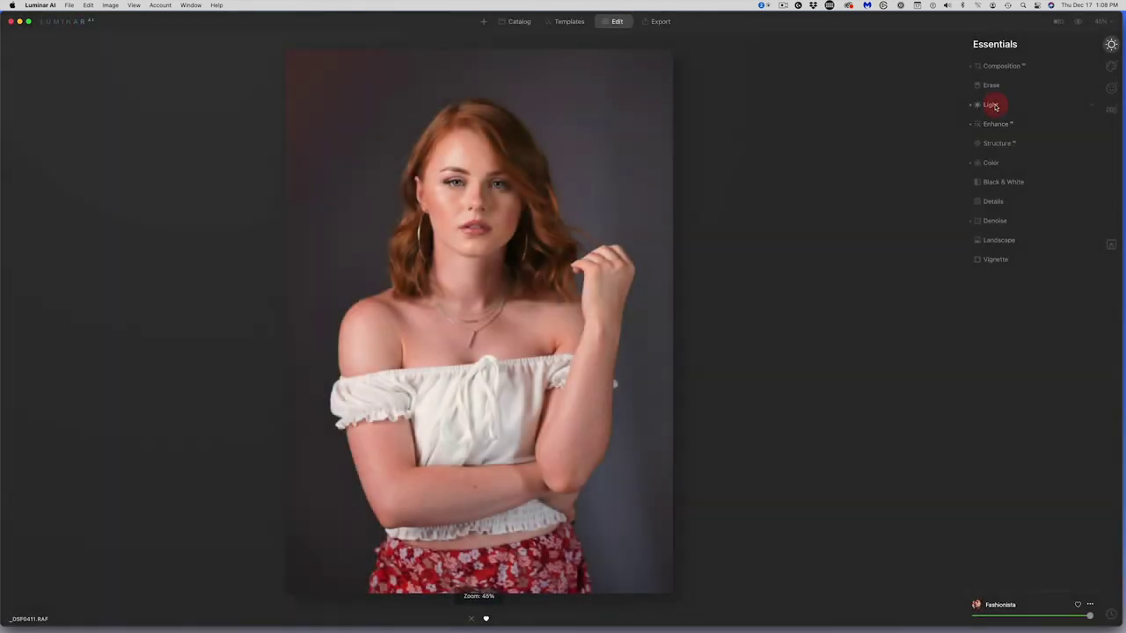
pyautogui.moveTo(1019, 168); pyautogui.dragTo(1036, 264)
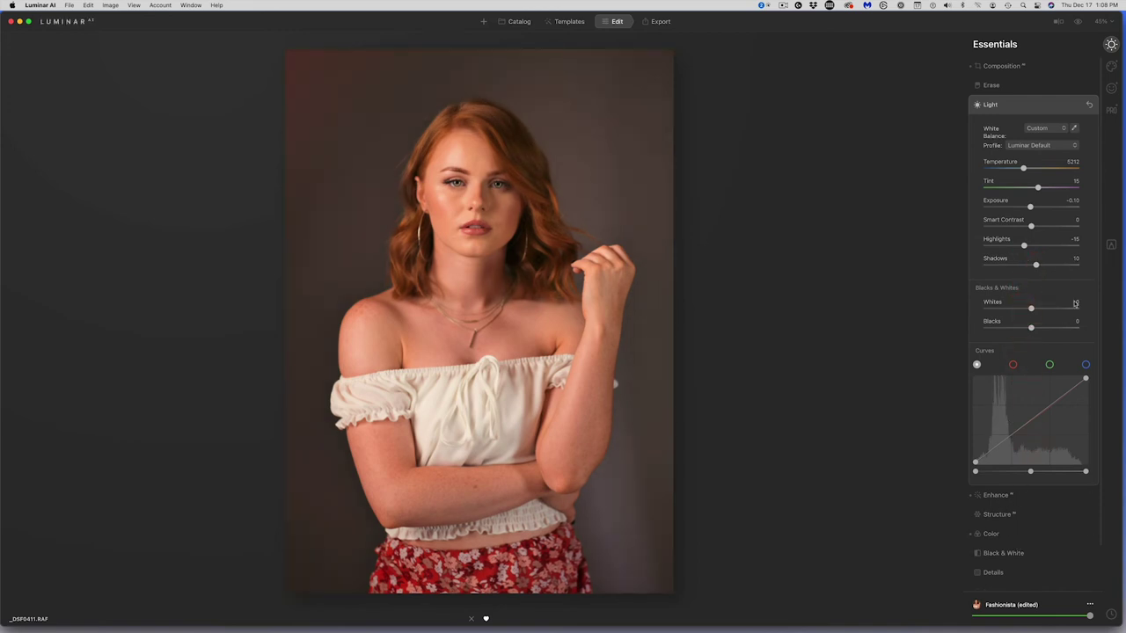
# Step: Test the extremes of Body AI Shape, set it to 44, and try the Abdomen adjustment
pyautogui.click(1110, 88)
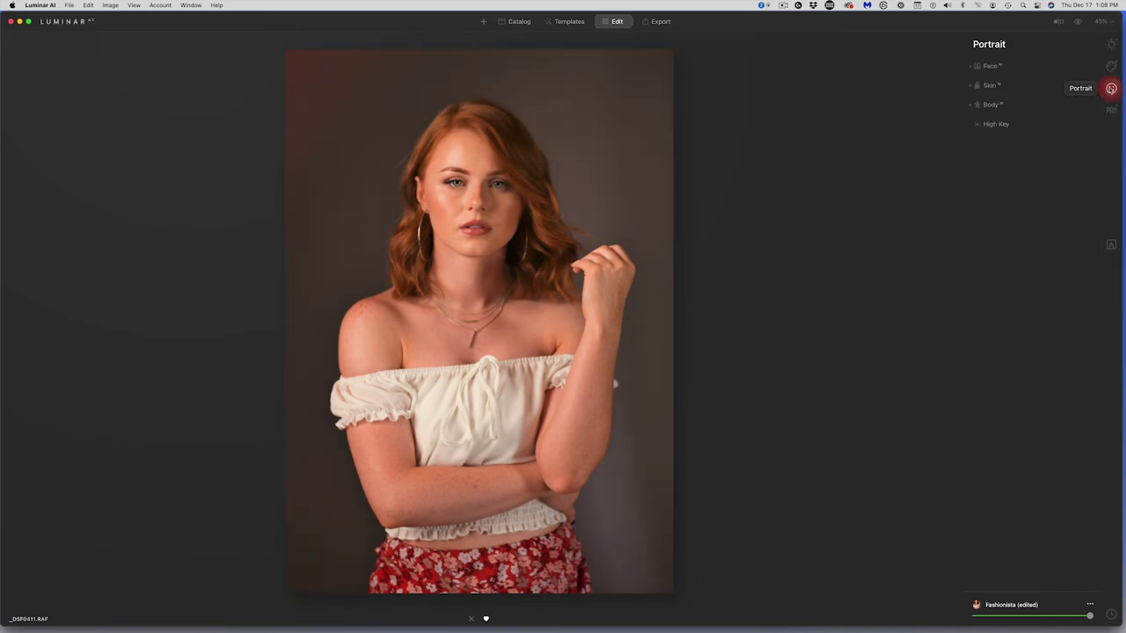
pyautogui.click(990, 105)
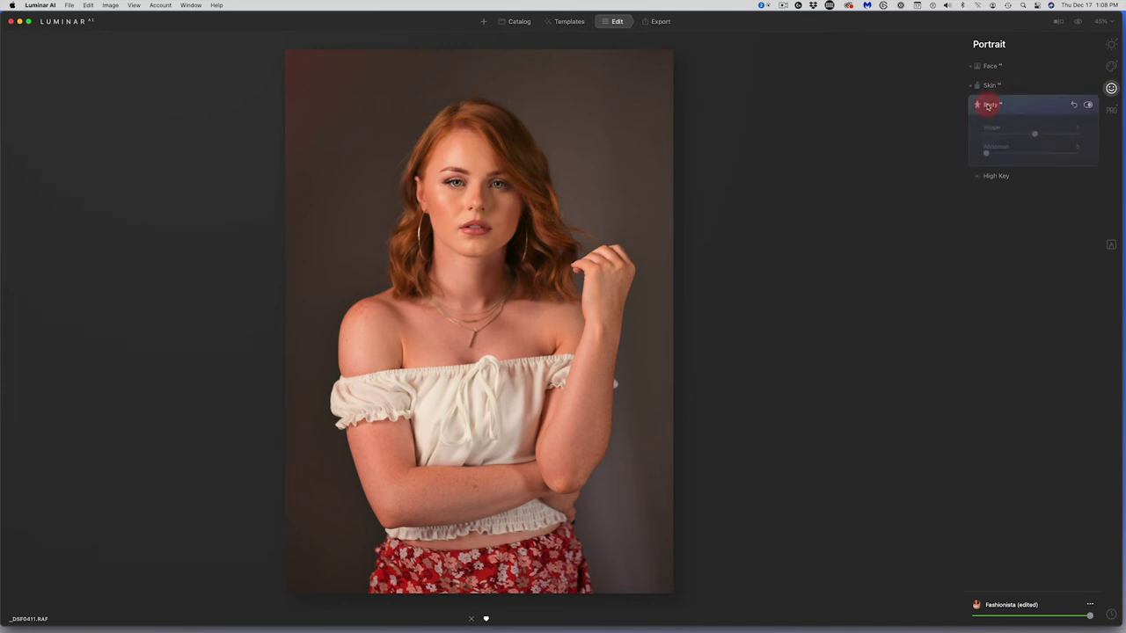
pyautogui.moveTo(1027, 135); pyautogui.dragTo(1032, 135)
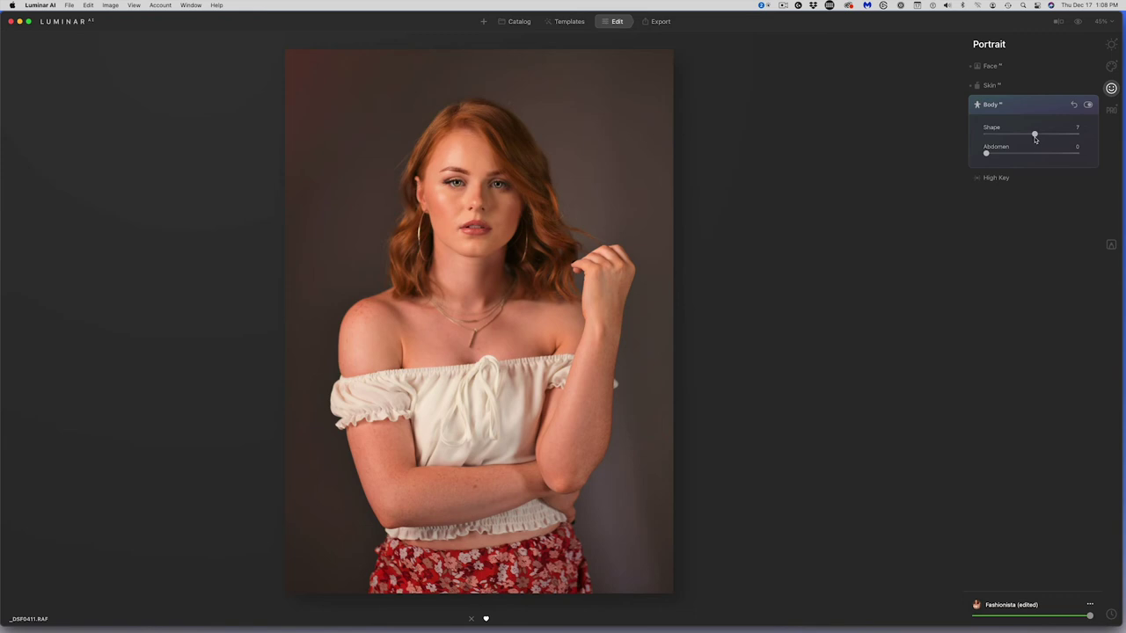
pyautogui.moveTo(1036, 135); pyautogui.dragTo(868, 149)
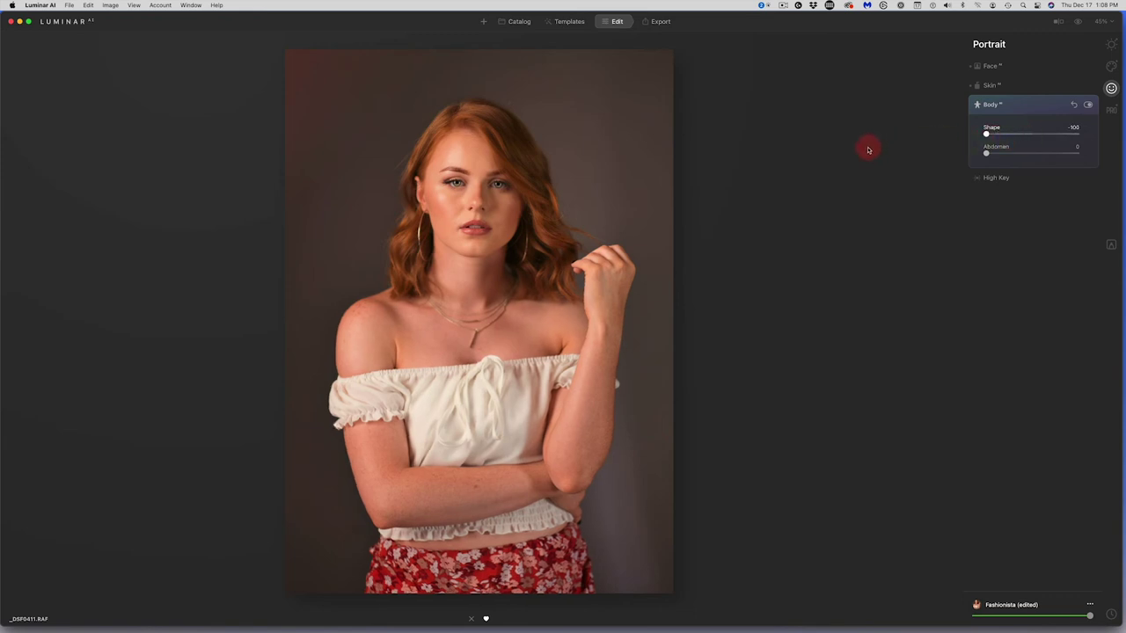
pyautogui.moveTo(867, 150); pyautogui.dragTo(1052, 165)
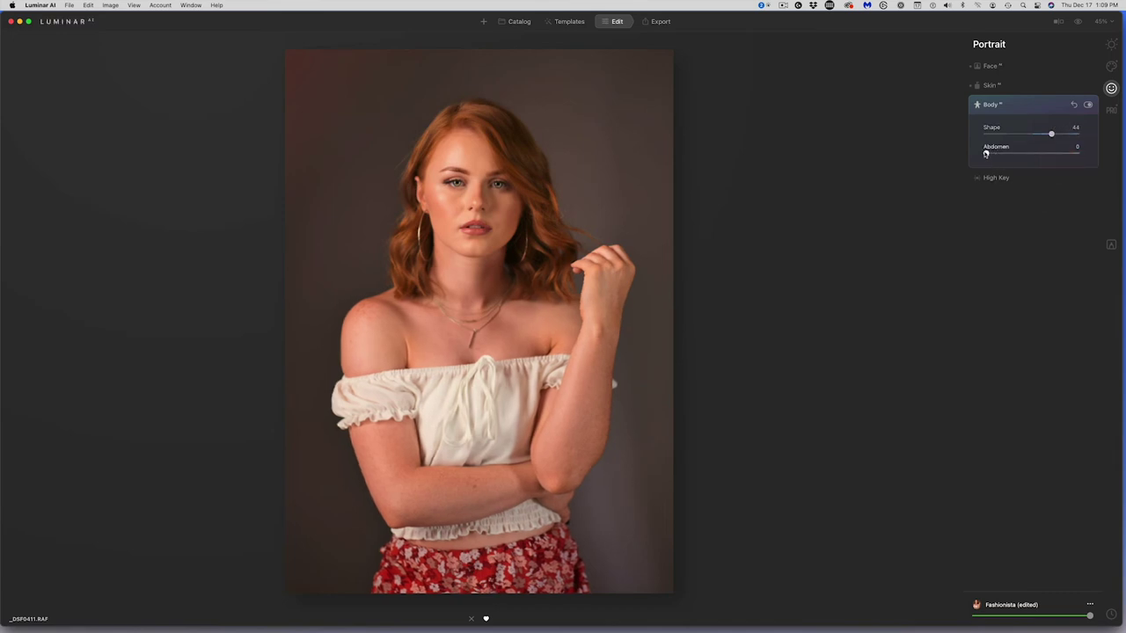
pyautogui.moveTo(985, 153); pyautogui.dragTo(1043, 180)
# Step: In Face AI, set Face Light to 51, Slim Face to 74, Iris Visibility to 85 and Iris Flare to 47
pyautogui.click(993, 65)
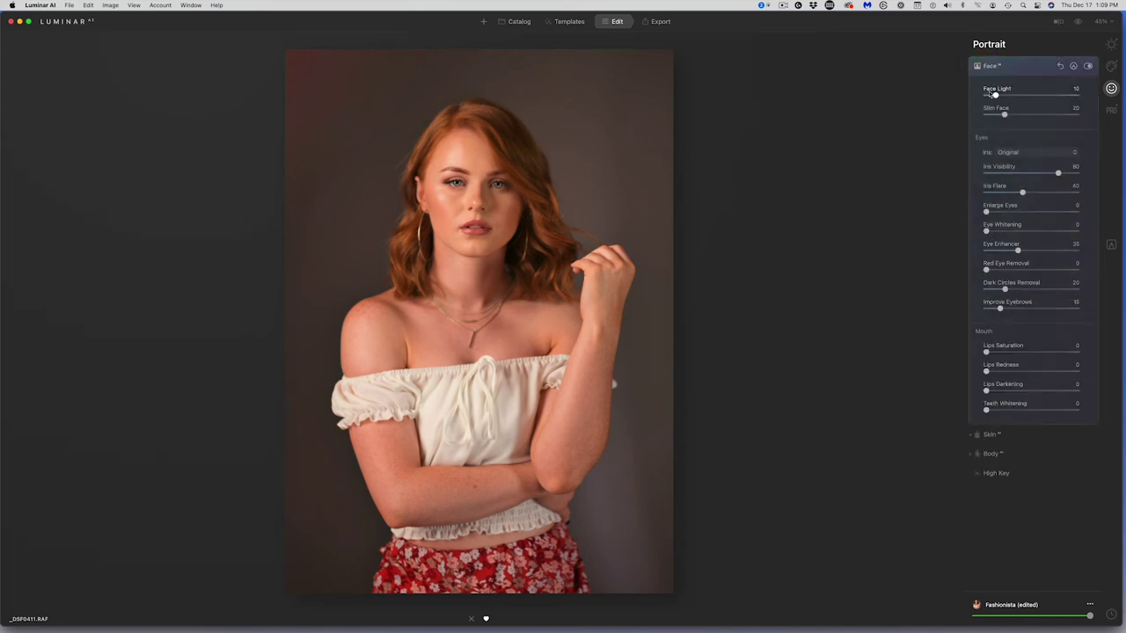
pyautogui.moveTo(995, 95); pyautogui.dragTo(1039, 103)
pyautogui.click(1003, 115)
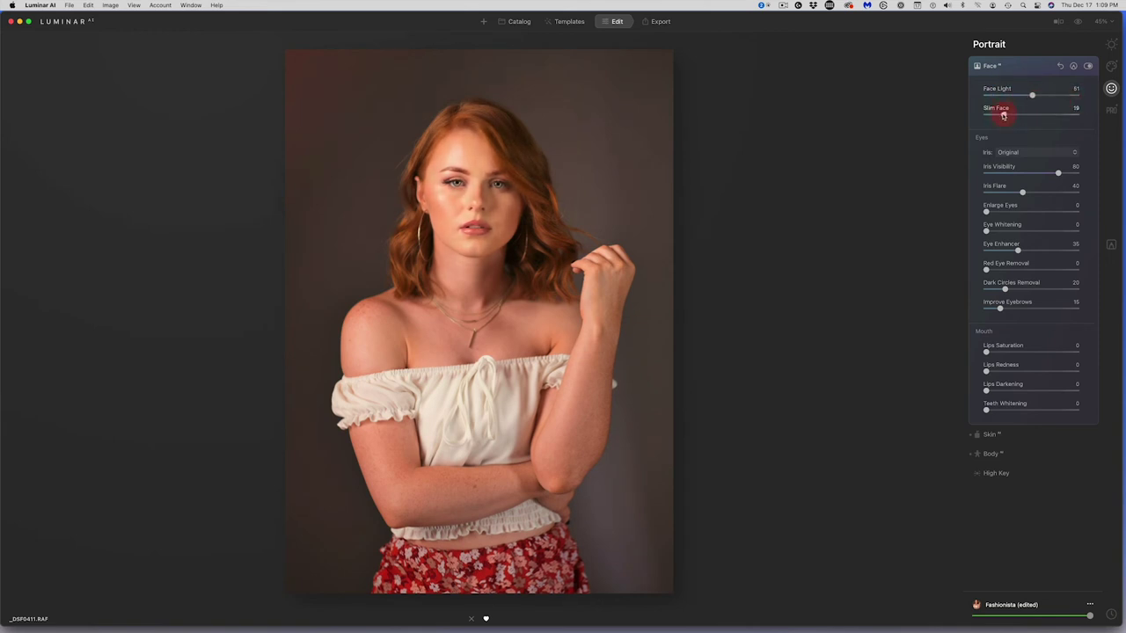
pyautogui.moveTo(997, 115); pyautogui.dragTo(1058, 118)
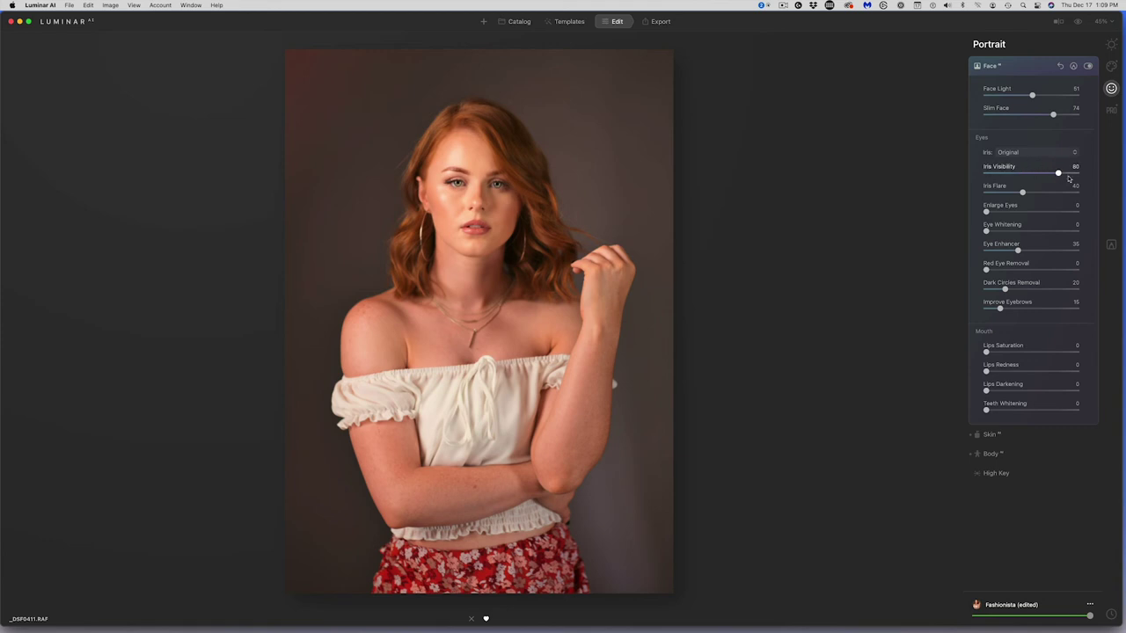
pyautogui.click(1063, 173)
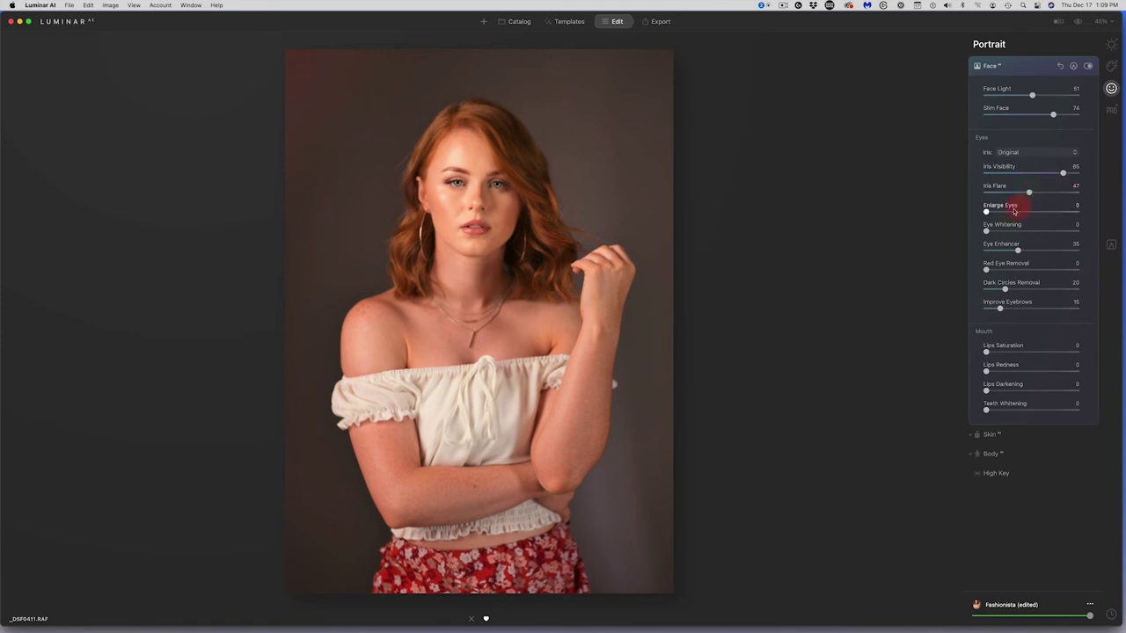
# Step: Set Enlarge Eyes to 72 in Face AI and compare the portrait with its unedited version
pyautogui.moveTo(1003, 214); pyautogui.dragTo(1049, 213)
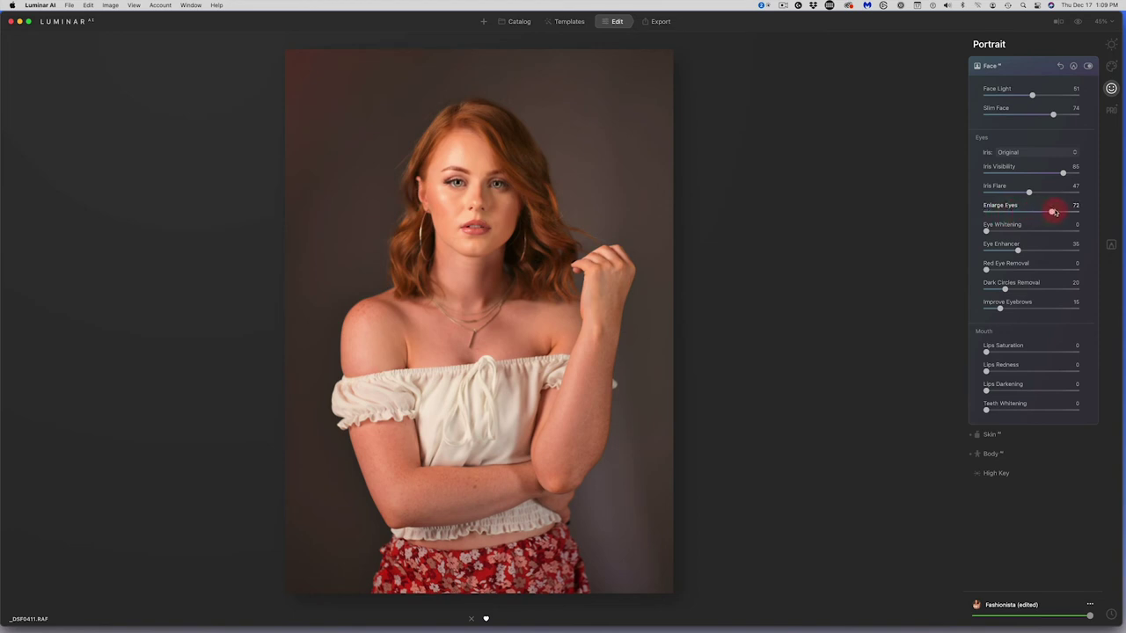
pyautogui.click(1078, 22)
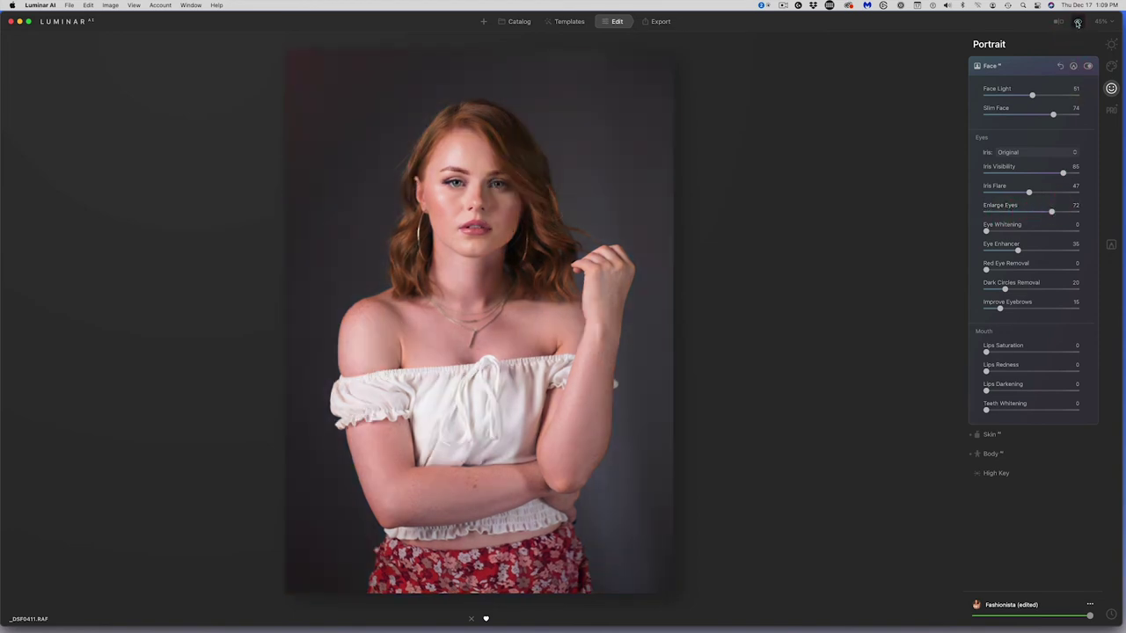
pyautogui.click(1077, 23)
pyautogui.click(1075, 25)
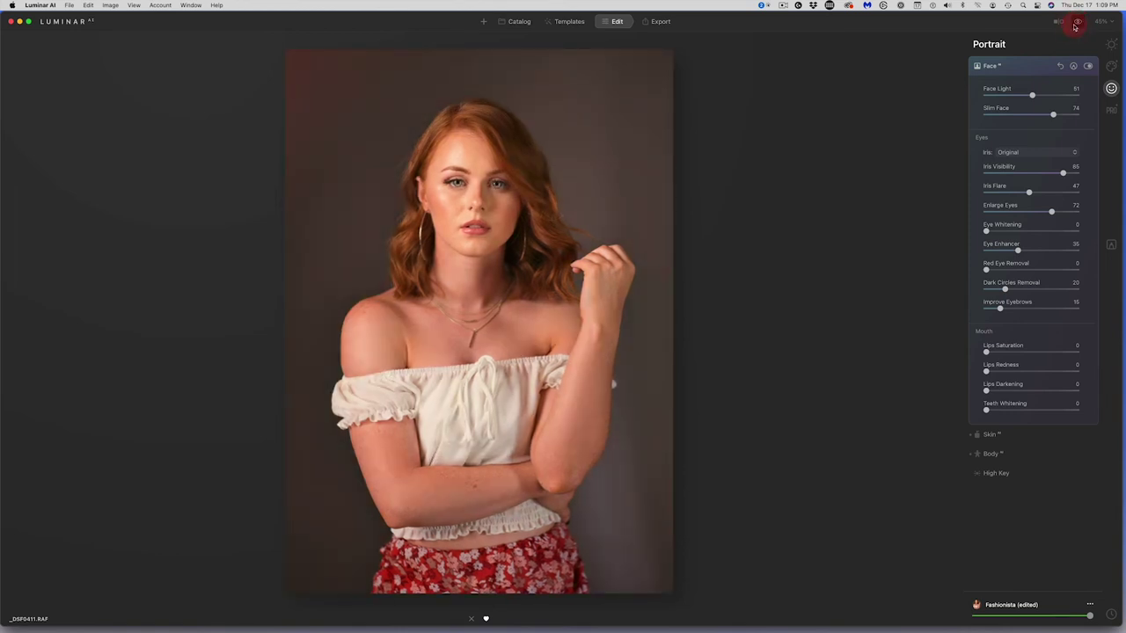
pyautogui.click(1074, 27)
pyautogui.click(1074, 27)
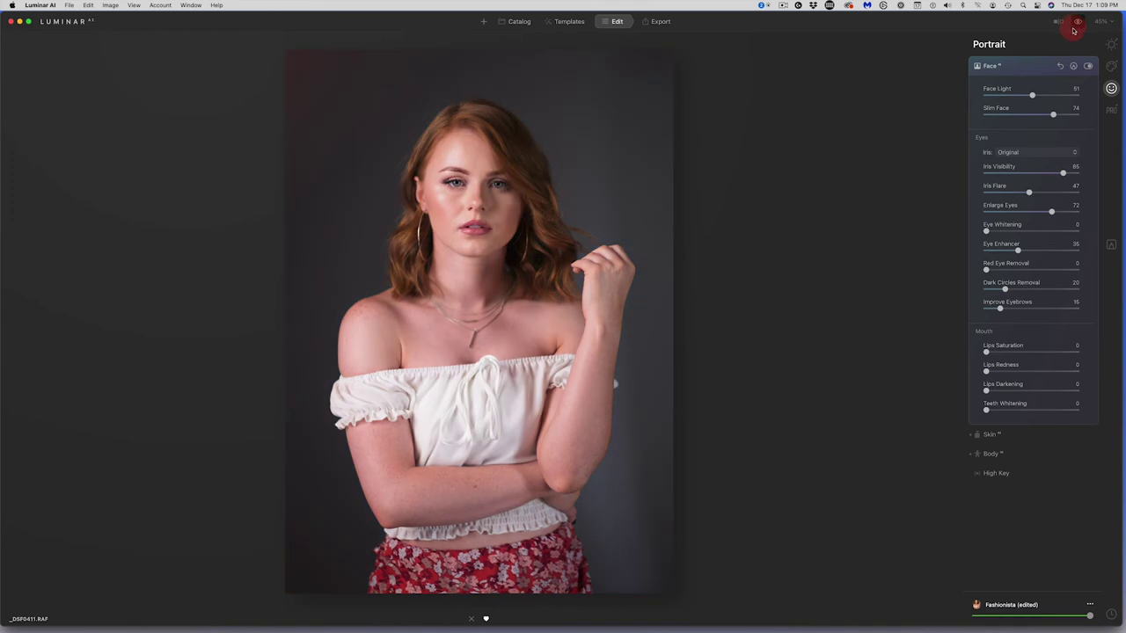
pyautogui.click(1074, 31)
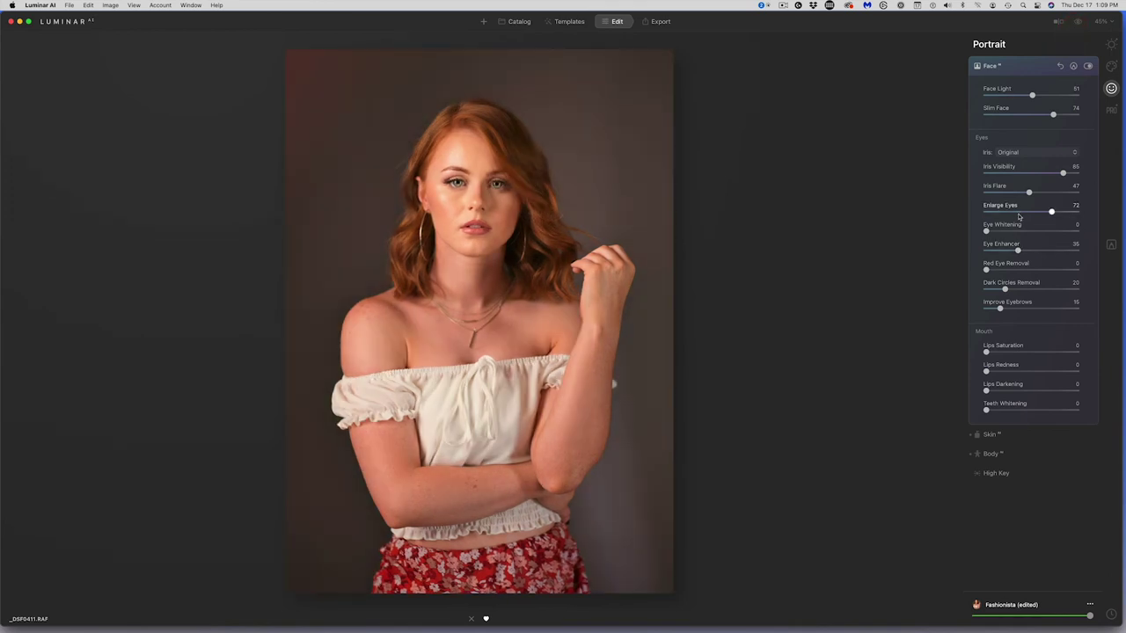
# Step: In Face AI, set Eye Whitening 16, Eye Enhancer 47, Improve Eyebrows 32, Lips Saturation 62, Lips Redness 56, Lips Darkening 22 and Teeth Whitening 42
pyautogui.moveTo(993, 234); pyautogui.dragTo(1029, 251)
pyautogui.moveTo(1000, 309); pyautogui.dragTo(1015, 308)
pyautogui.moveTo(1032, 355); pyautogui.dragTo(1003, 392)
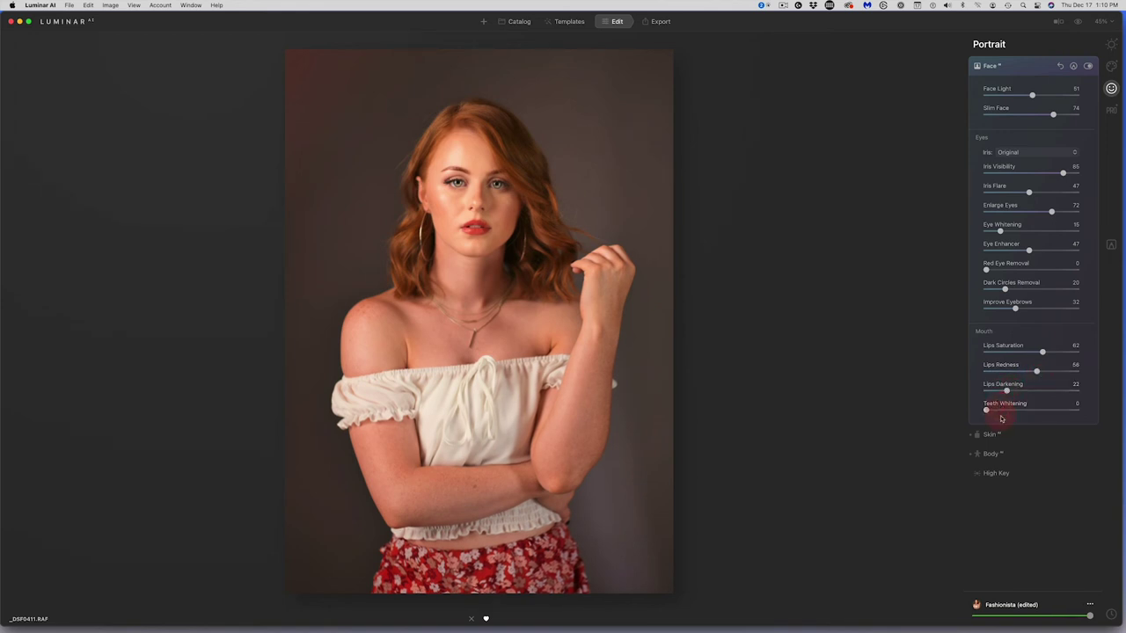
pyautogui.moveTo(1016, 411); pyautogui.dragTo(1020, 410)
pyautogui.click(697, 385)
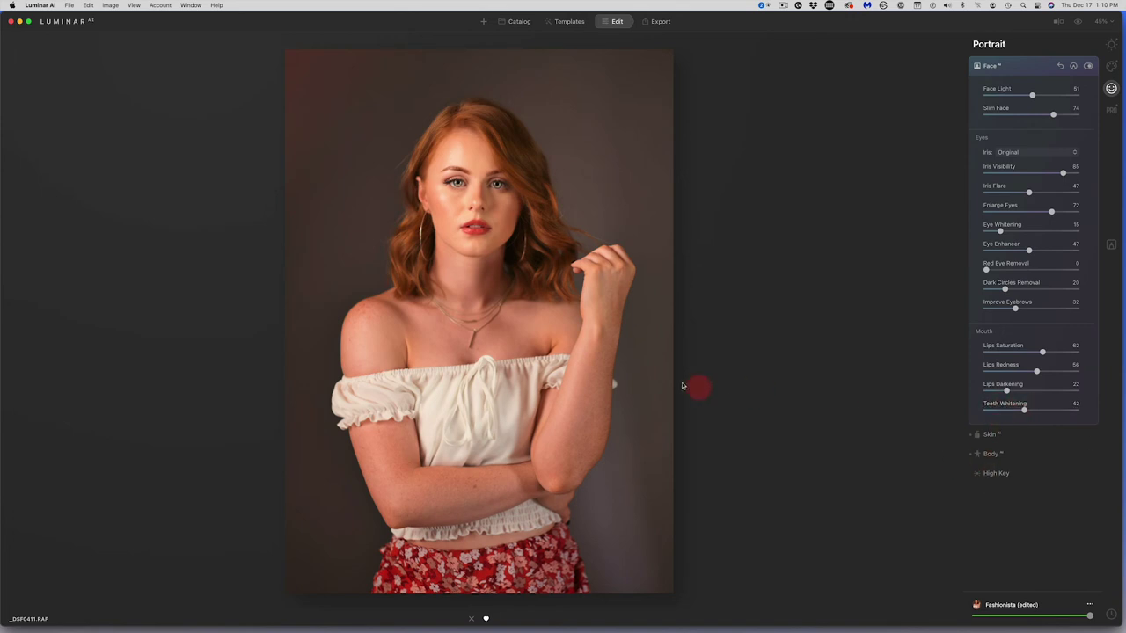
# Step: Enable Skin Defects Removal in Skin AI and increase the skin smoothing Amount and Shine Removal
pyautogui.click(989, 432)
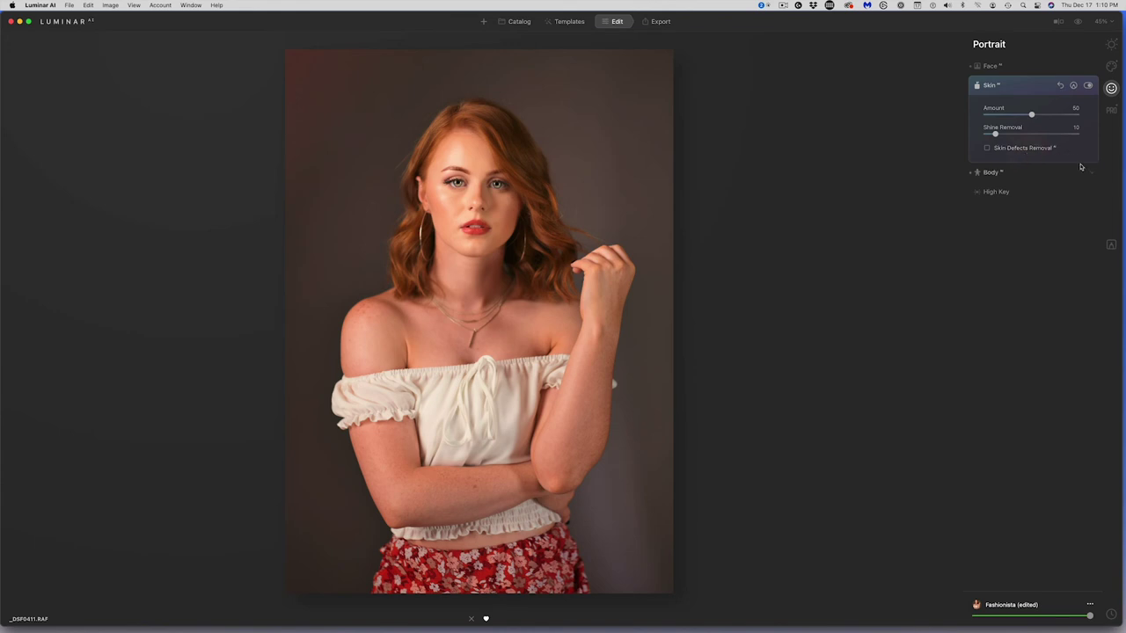
pyautogui.click(986, 149)
pyautogui.moveTo(995, 133); pyautogui.dragTo(1053, 117)
# Step: Try the High Key effect on the portrait and bring its Amount back down to zero
pyautogui.click(999, 190)
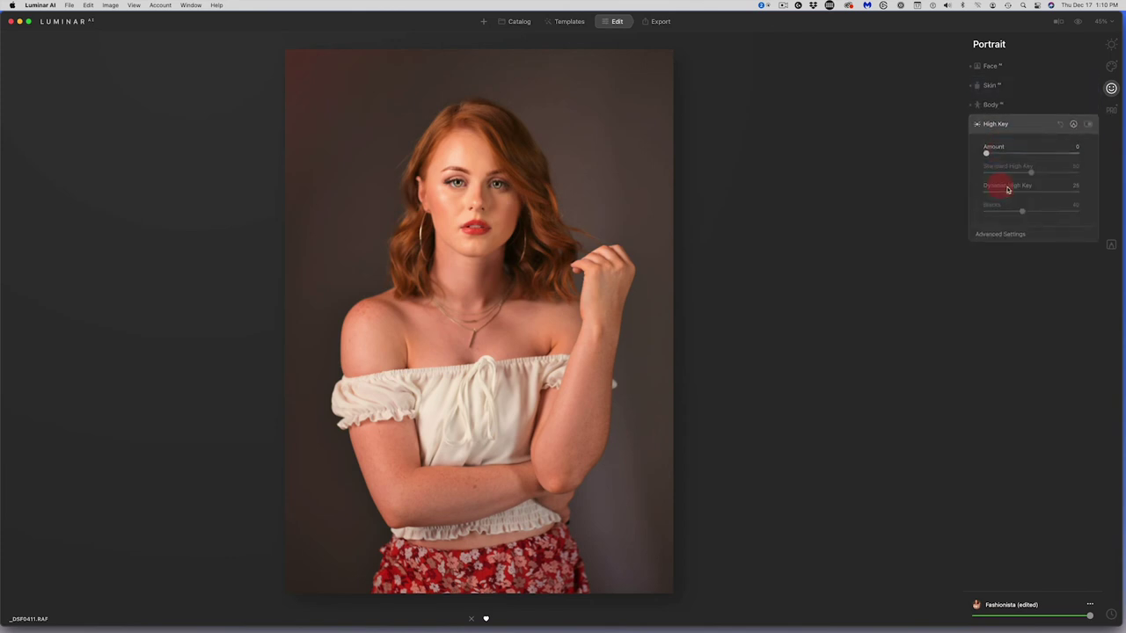
pyautogui.click(1001, 154)
pyautogui.moveTo(1001, 154); pyautogui.dragTo(929, 156)
# Step: Set up the Dodge & Burn brush to Darken with a Brush Size of 155
pyautogui.click(1112, 66)
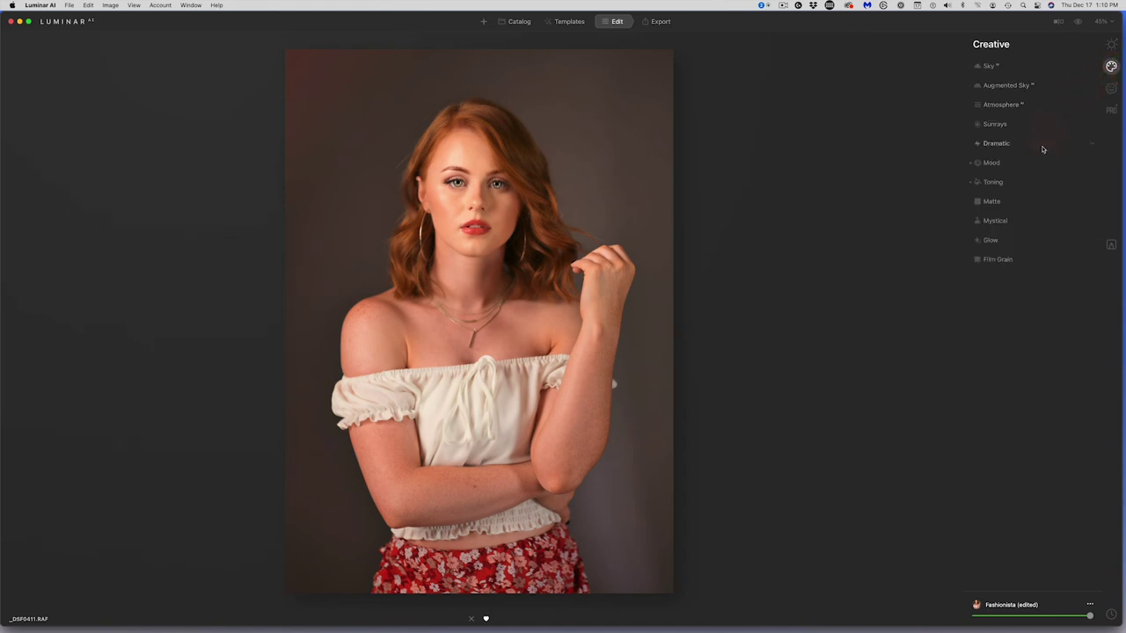
pyautogui.click(1110, 113)
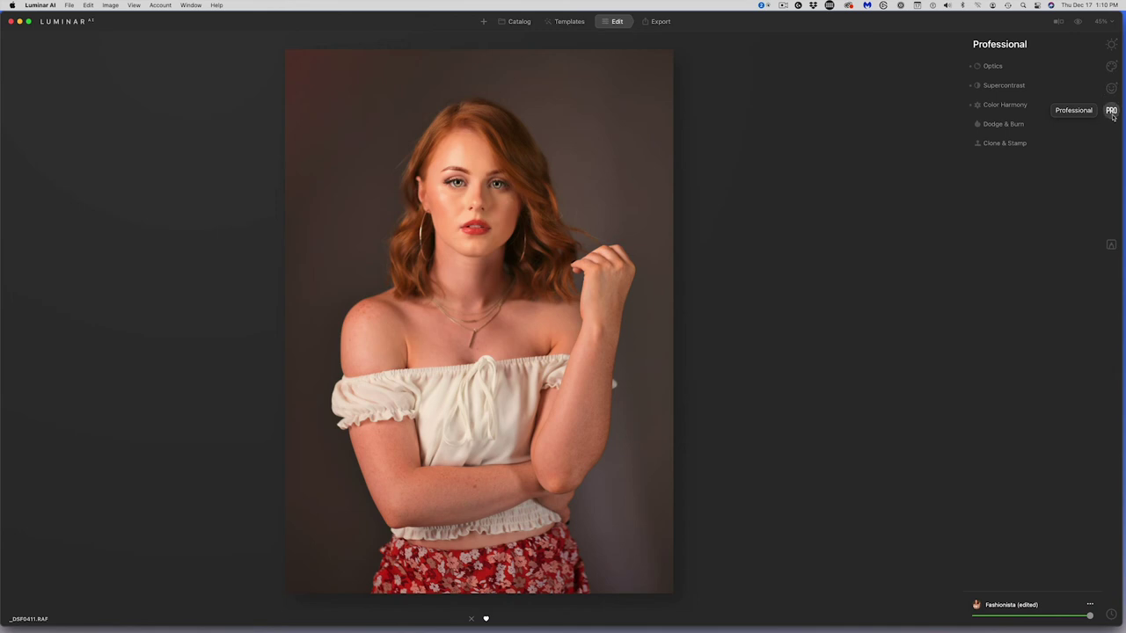
pyautogui.click(1018, 125)
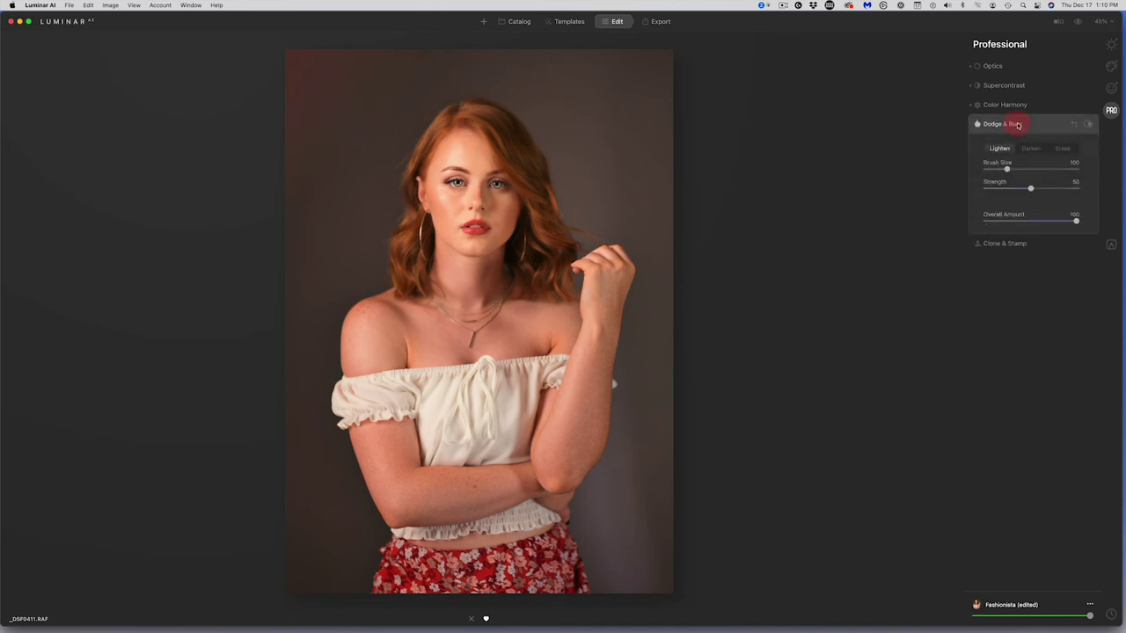
pyautogui.click(1031, 148)
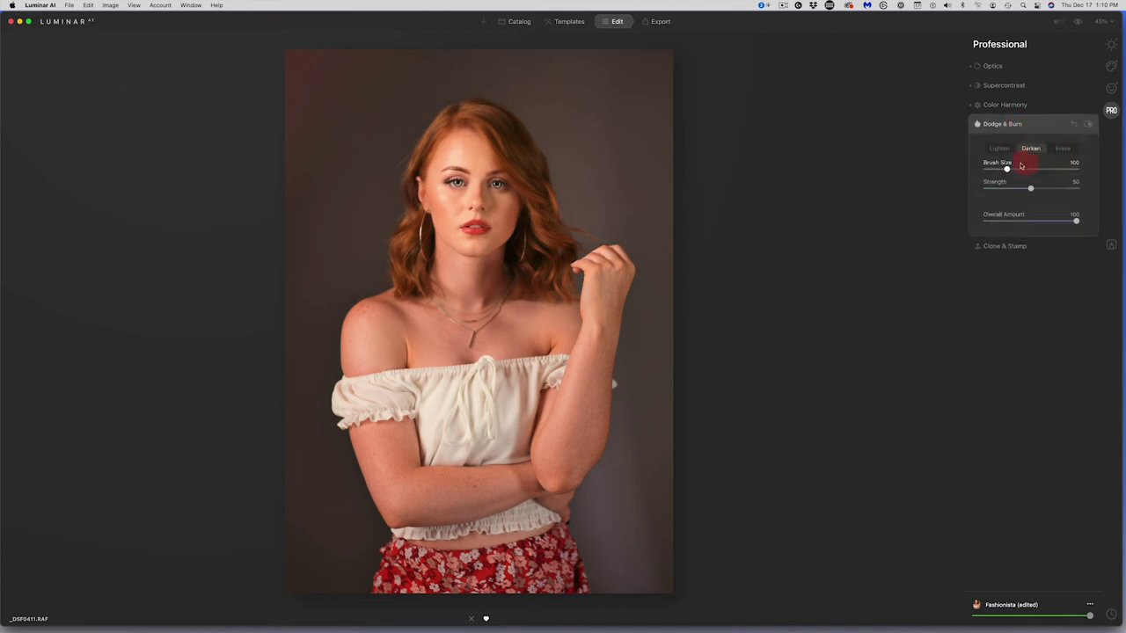
pyautogui.click(1018, 168)
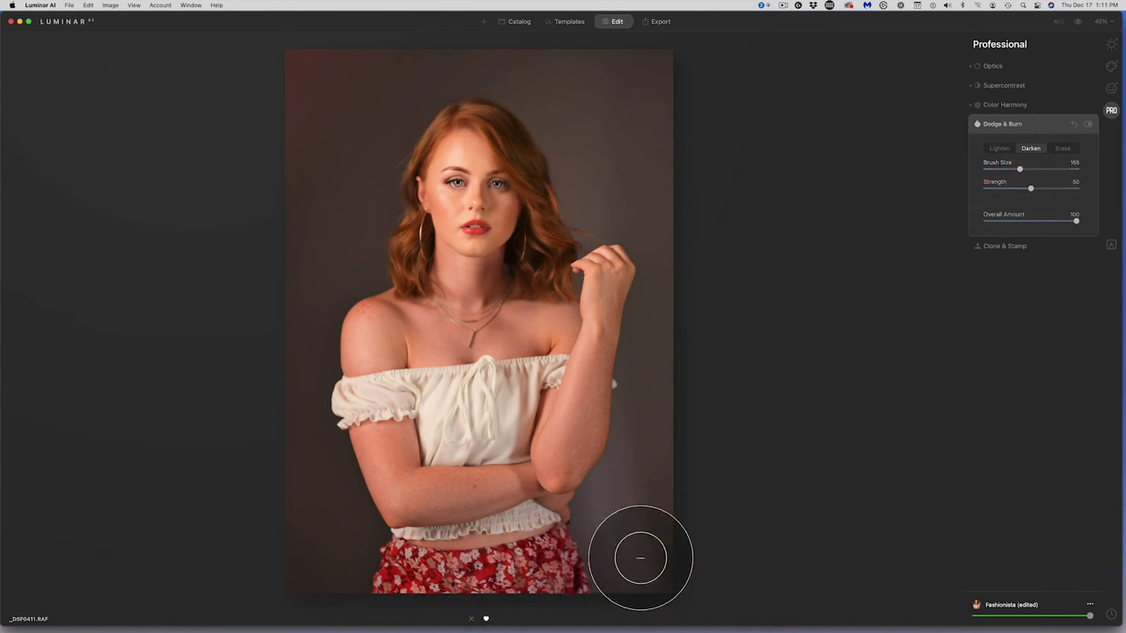
# Step: Test the darkening brush along the portrait's bottom, reset it, and burn in the lower corners and the upper edge of the backdrop
pyautogui.moveTo(671, 528)
pyautogui.mouseDown()
pyautogui.moveTo(567, 570)
pyautogui.moveTo(448, 579)
pyautogui.moveTo(341, 563)
pyautogui.moveTo(273, 528)
pyautogui.moveTo(512, 608)
pyautogui.moveTo(633, 604)
pyautogui.moveTo(581, 573)
pyautogui.moveTo(404, 562)
pyautogui.moveTo(589, 571)
pyautogui.moveTo(388, 549)
pyautogui.moveTo(477, 572)
pyautogui.moveTo(607, 567)
pyautogui.moveTo(468, 581)
pyautogui.moveTo(338, 547)
pyautogui.moveTo(300, 522)
pyautogui.moveTo(378, 571)
pyautogui.moveTo(570, 581)
pyautogui.moveTo(622, 568)
pyautogui.mouseUp()
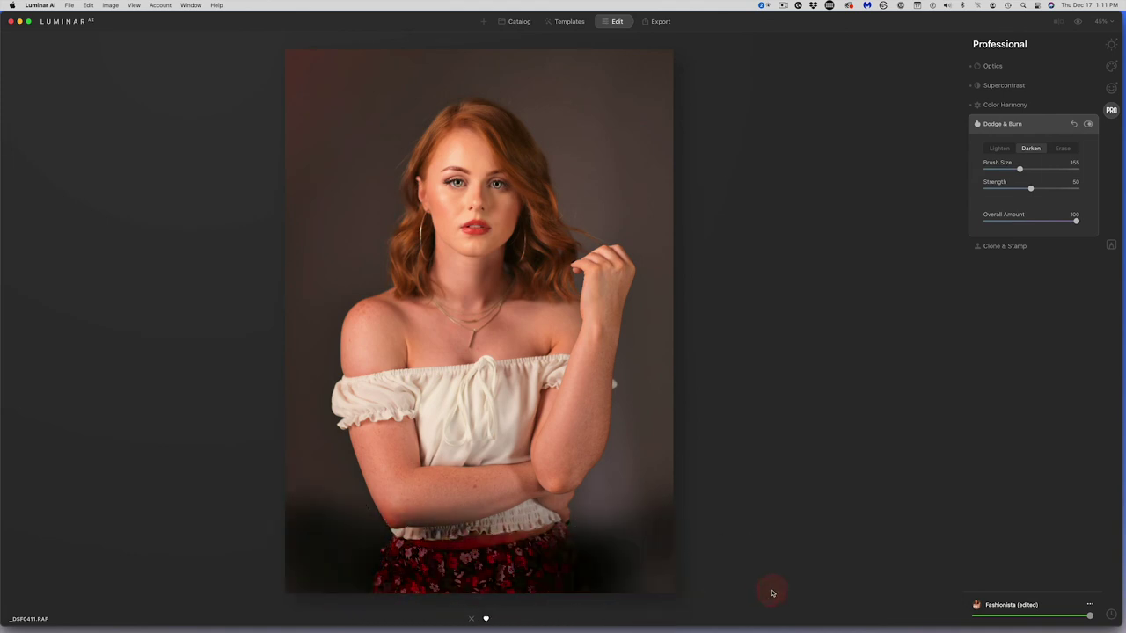
pyautogui.click(1072, 124)
pyautogui.moveTo(648, 533)
pyautogui.mouseDown()
pyautogui.moveTo(324, 548)
pyautogui.moveTo(173, 498)
pyautogui.moveTo(263, 557)
pyautogui.moveTo(470, 595)
pyautogui.moveTo(663, 600)
pyautogui.moveTo(779, 572)
pyautogui.moveTo(623, 548)
pyautogui.moveTo(691, 479)
pyautogui.moveTo(618, 548)
pyautogui.moveTo(706, 480)
pyautogui.moveTo(603, 536)
pyautogui.moveTo(666, 455)
pyautogui.moveTo(652, 625)
pyautogui.moveTo(351, 580)
pyautogui.moveTo(230, 455)
pyautogui.moveTo(269, 26)
pyautogui.moveTo(372, 48)
pyautogui.moveTo(291, 71)
pyautogui.moveTo(192, 146)
pyautogui.mouseUp()
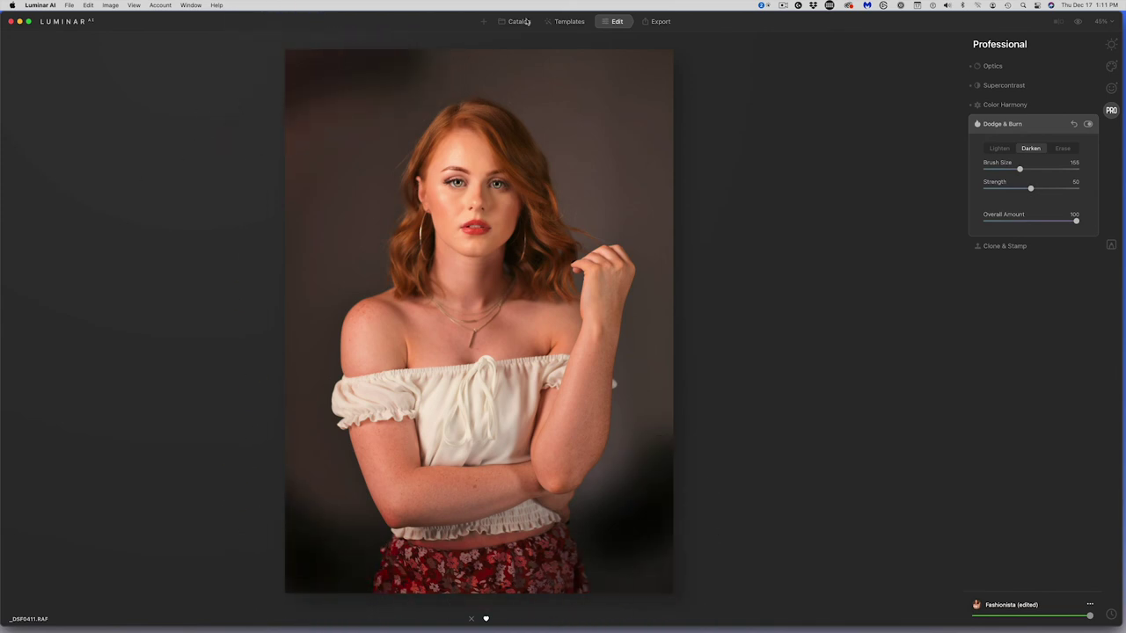
pyautogui.moveTo(478, 45)
pyautogui.mouseDown()
pyautogui.moveTo(432, 50)
pyautogui.moveTo(616, 80)
pyautogui.moveTo(688, 126)
pyautogui.moveTo(743, 300)
pyautogui.mouseUp()
pyautogui.click(1044, 509)
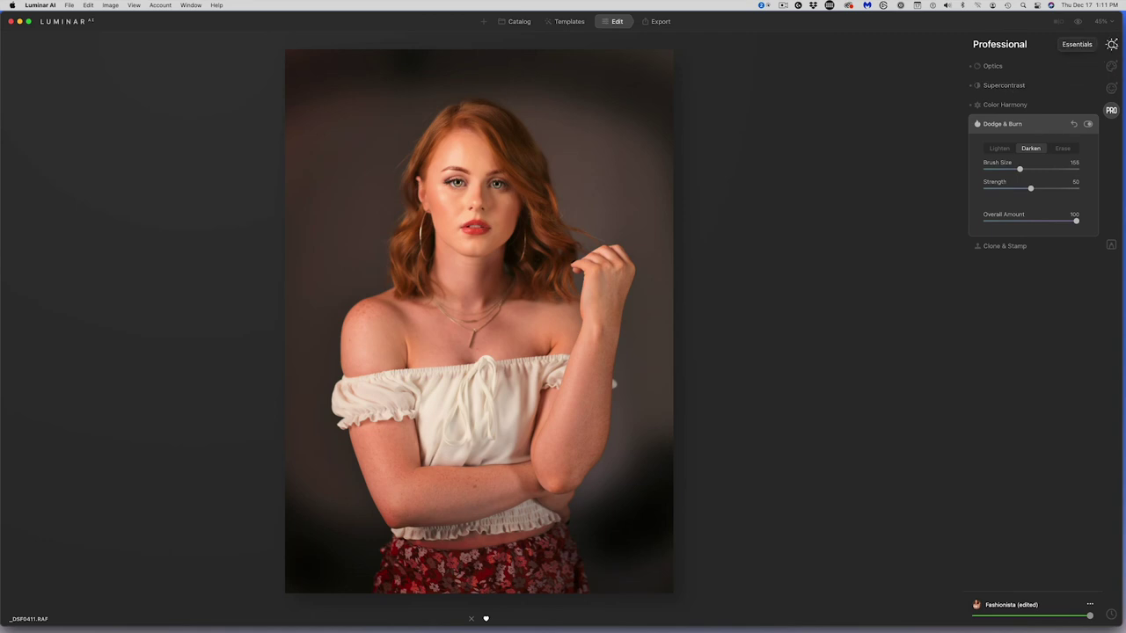
# Step: Add a vignette centred on the woman's face with an Amount of -88 and check it against the original
pyautogui.click(1112, 44)
pyautogui.click(1060, 147)
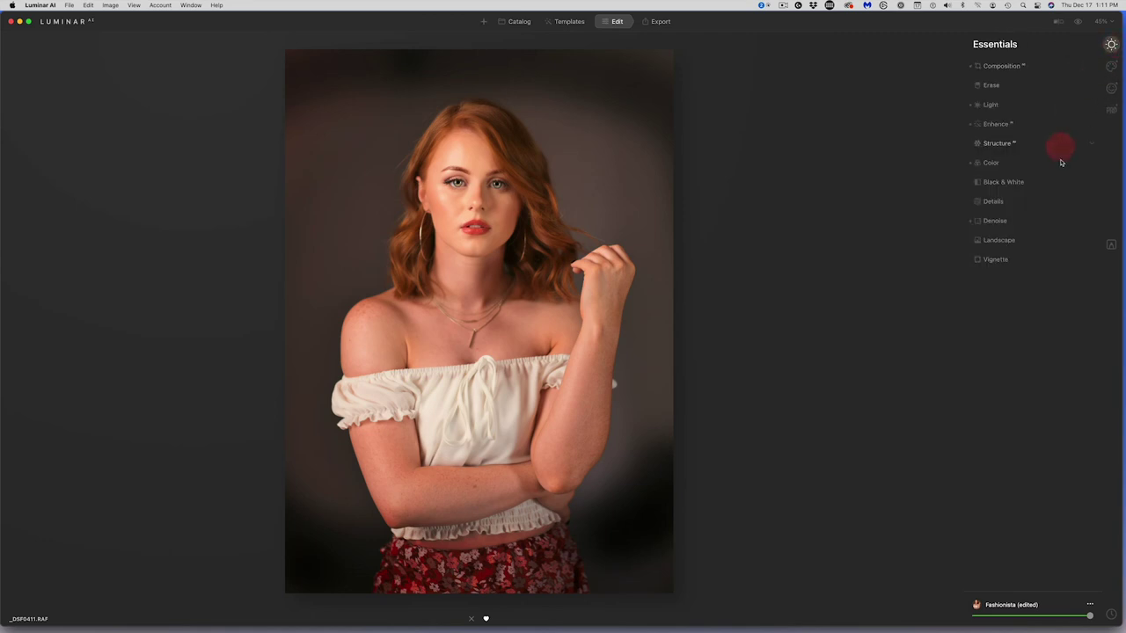
pyautogui.click(999, 259)
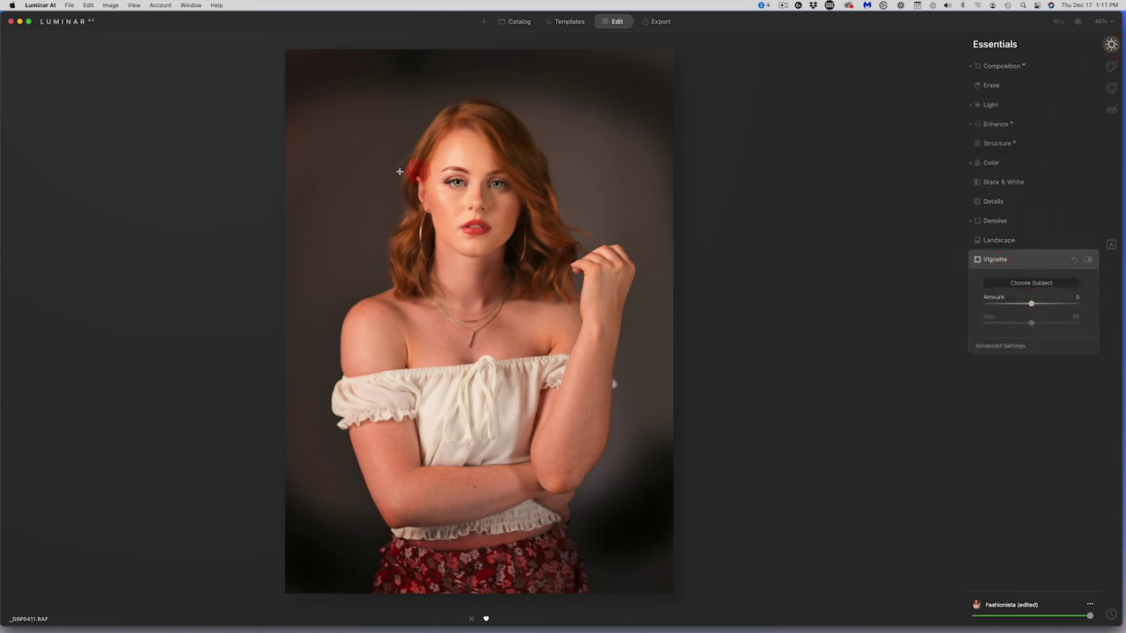
pyautogui.moveTo(1031, 304); pyautogui.dragTo(989, 312)
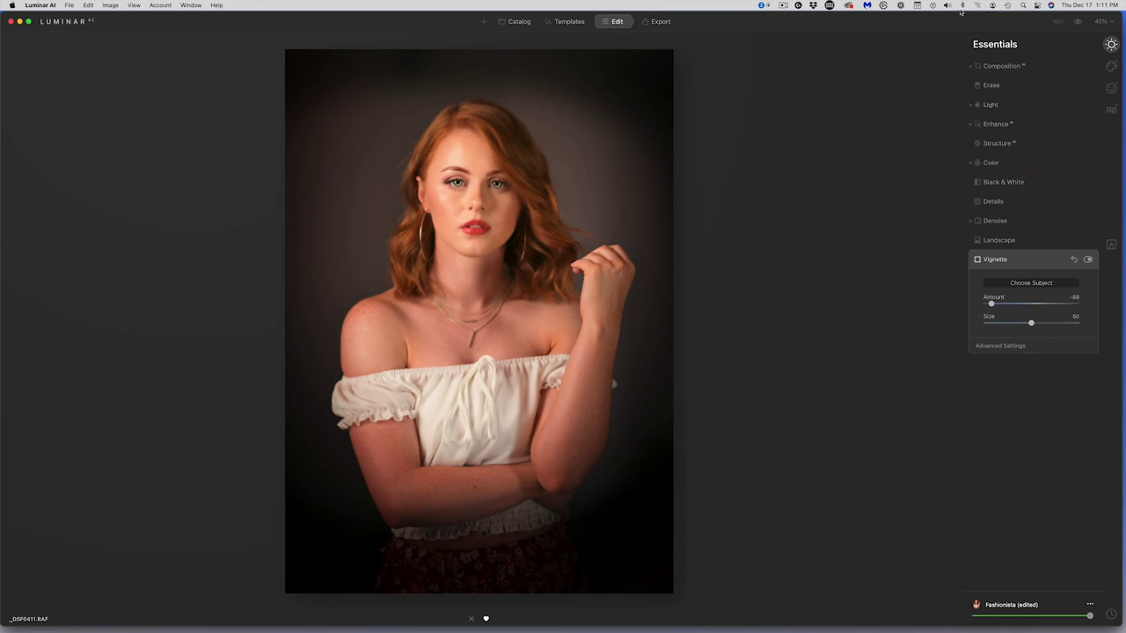
pyautogui.click(1078, 21)
pyautogui.click(1043, 259)
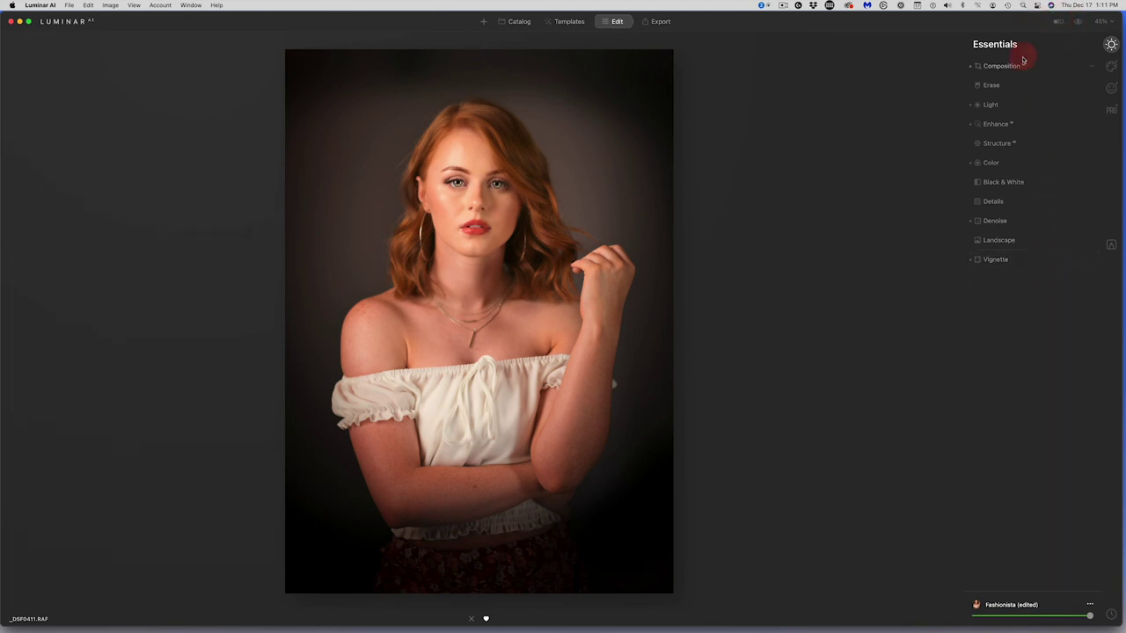
# Step: Compare the edited portrait with the original using the before/after split across the face
pyautogui.click(1058, 21)
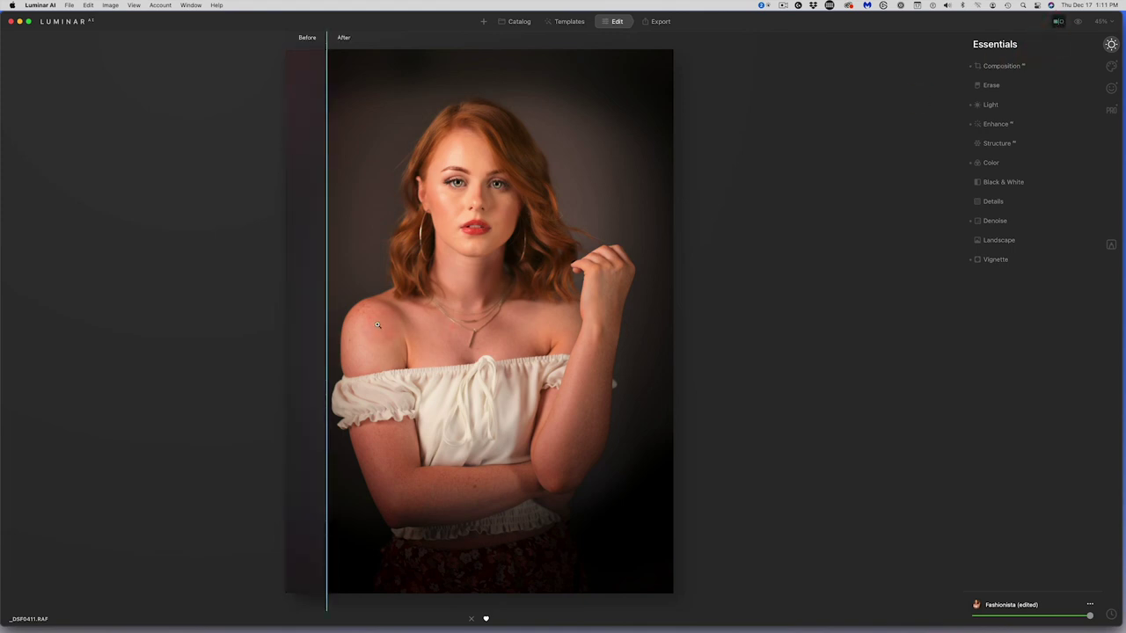
pyautogui.moveTo(326, 330); pyautogui.dragTo(472, 363)
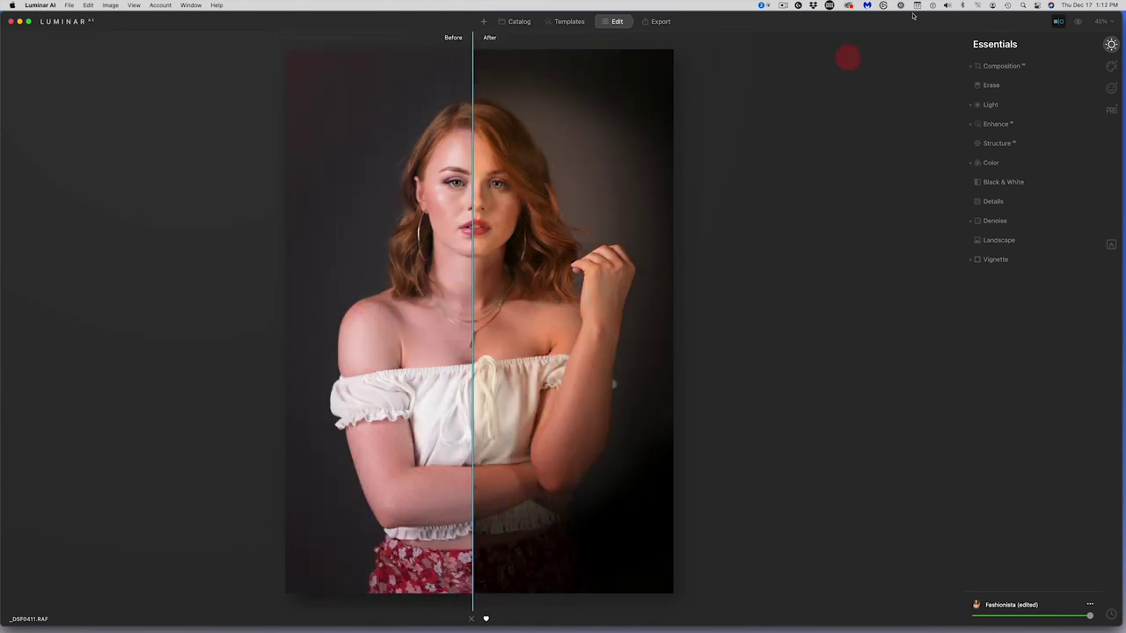
pyautogui.click(1074, 24)
pyautogui.click(1058, 21)
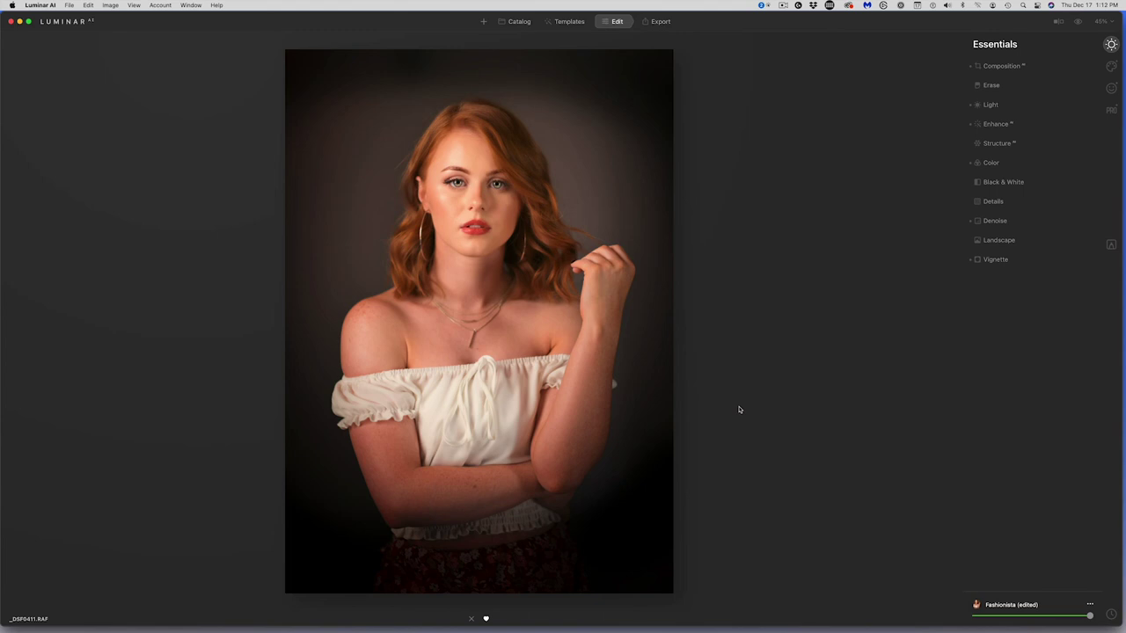
# Step: Return to the catalog and reveal the mountain valley panorama dolomites_Panorama-1.jpg in Finder
pyautogui.click(507, 24)
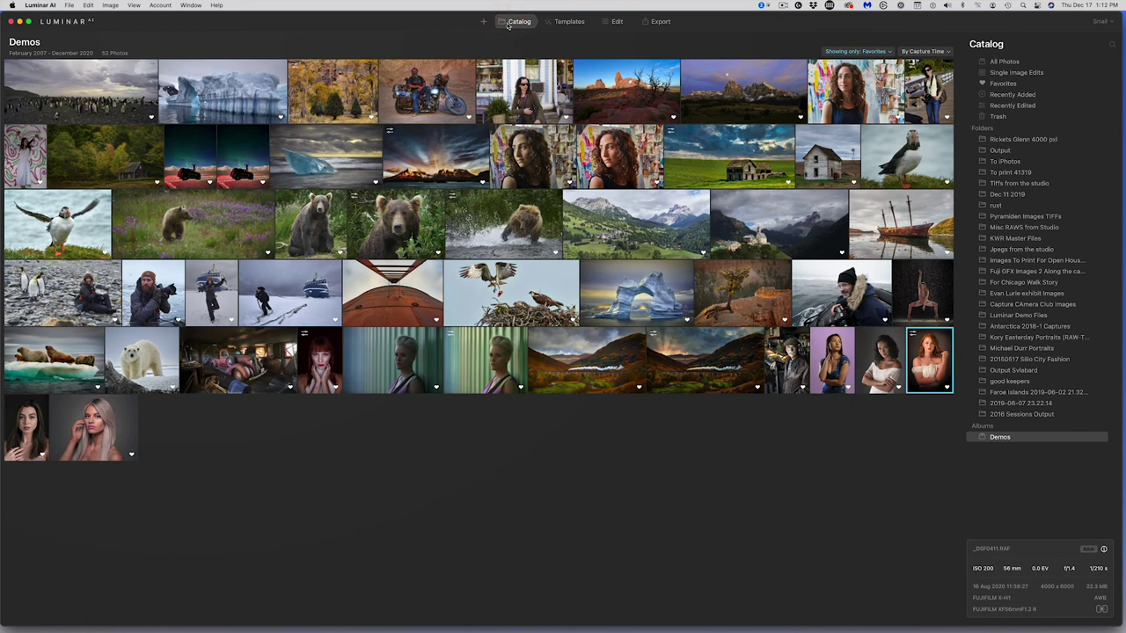
pyautogui.click(615, 215)
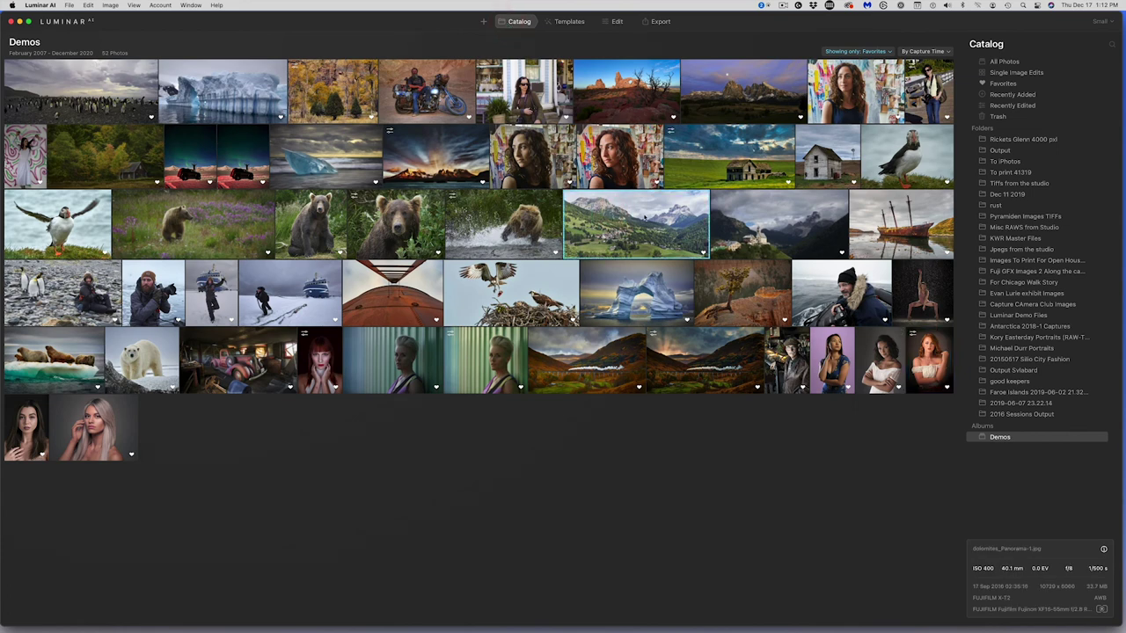
pyautogui.rightClick(646, 216)
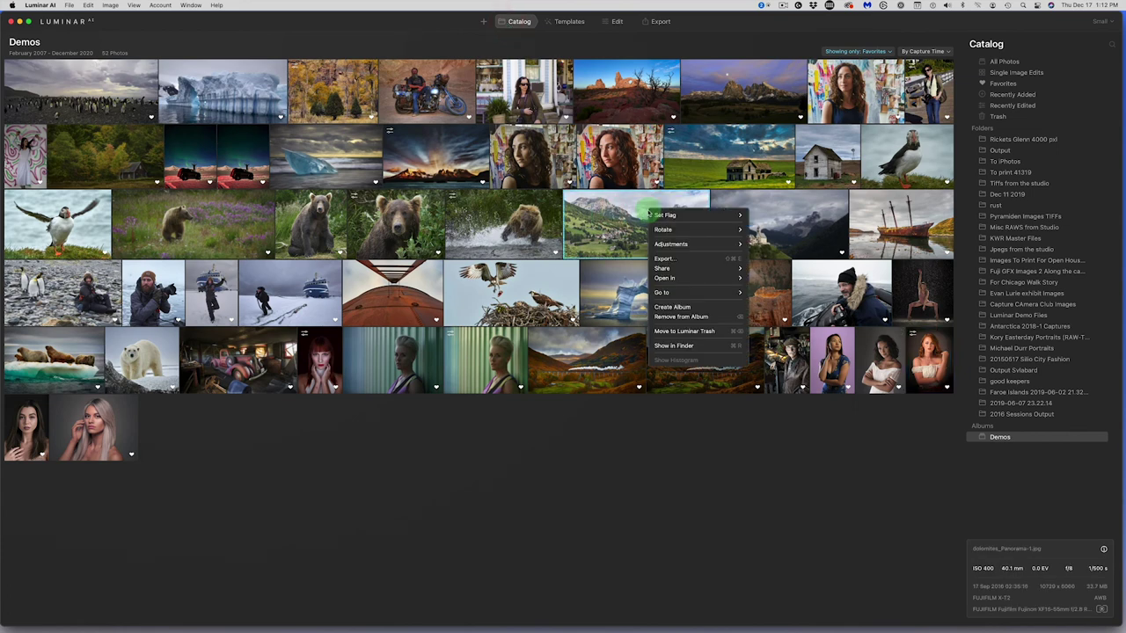
pyautogui.click(699, 345)
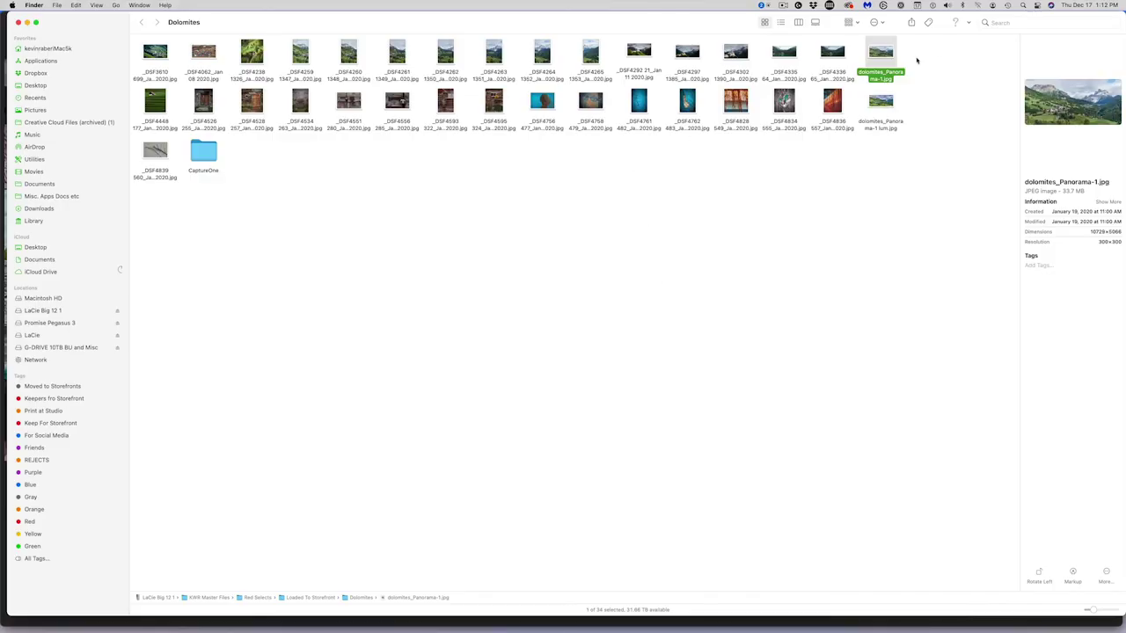
# Step: Duplicate dolomites_Panorama-1.jpg in the Dolomites folder and close the Finder window
pyautogui.rightClick(883, 55)
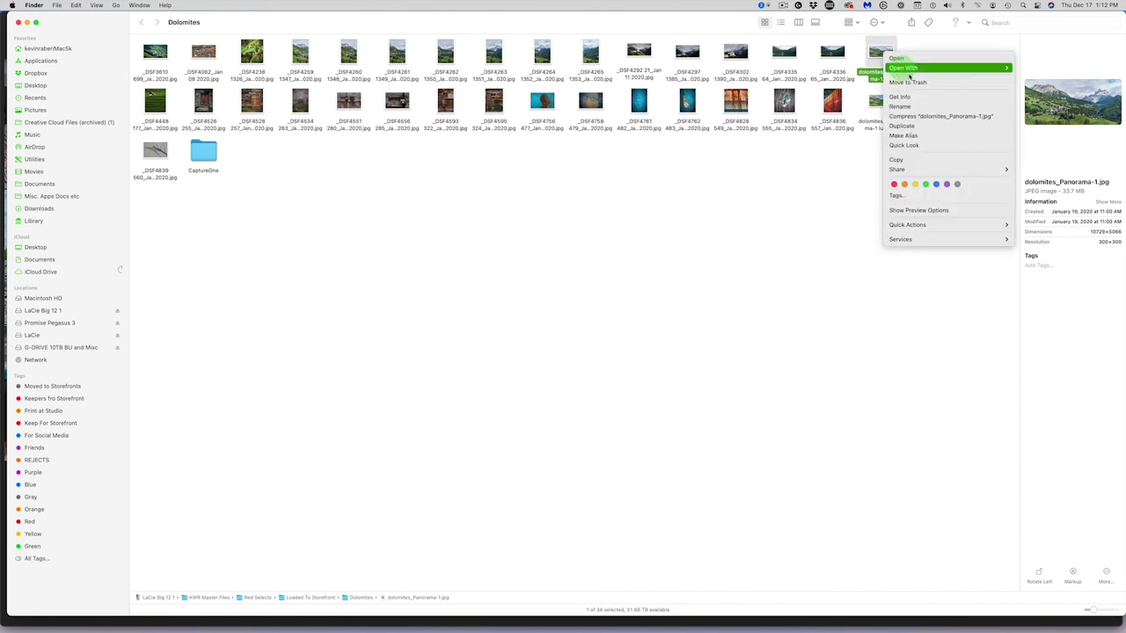
pyautogui.click(944, 128)
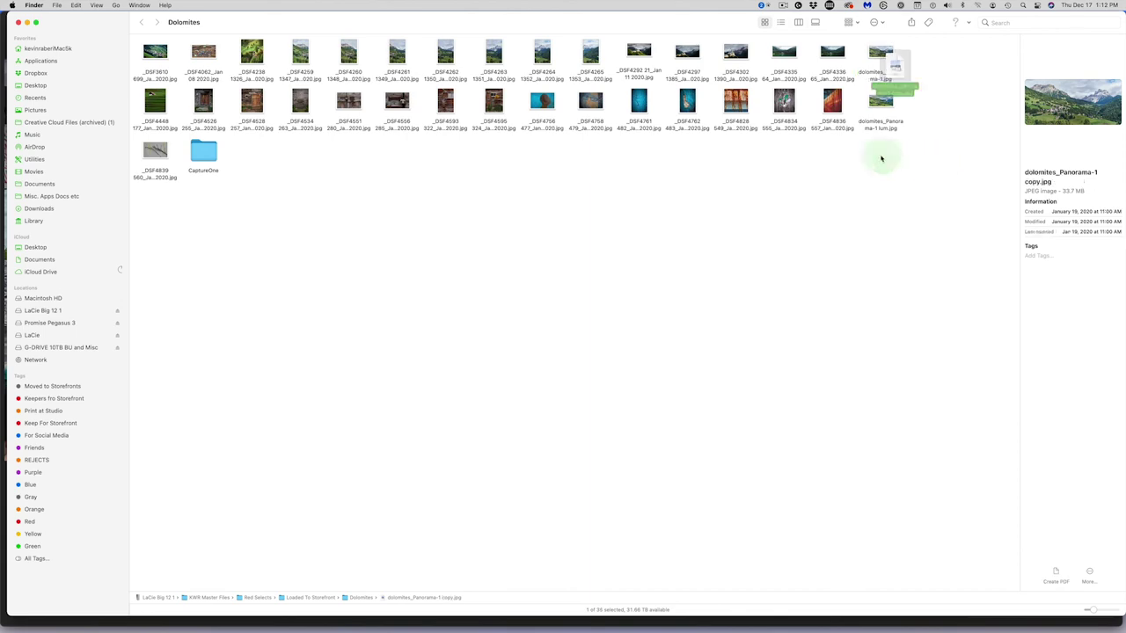
pyautogui.click(18, 22)
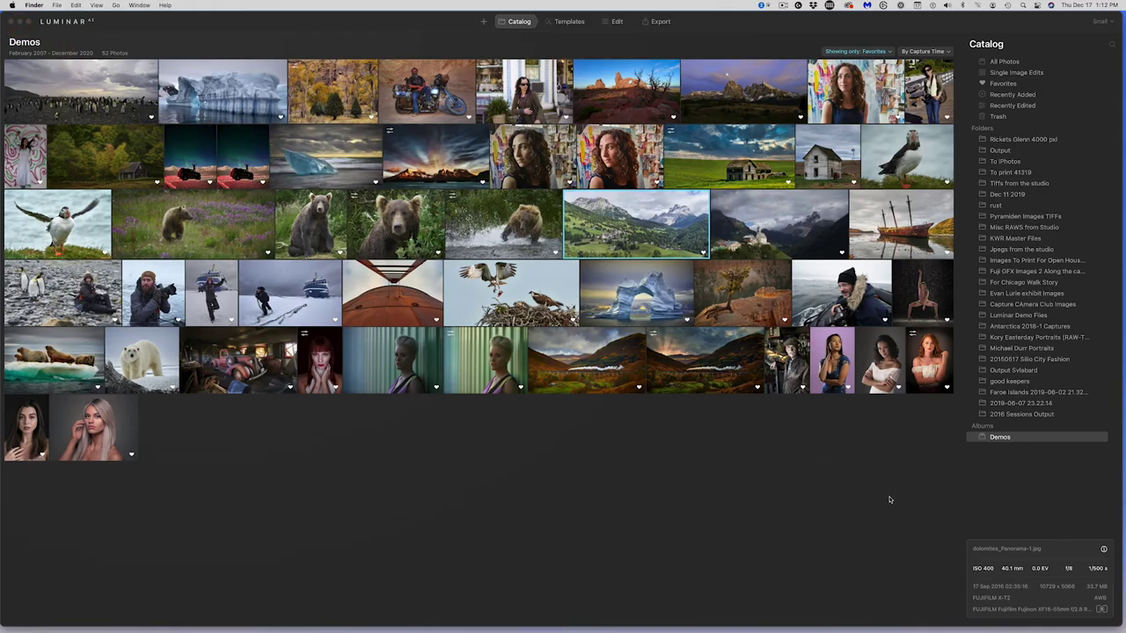